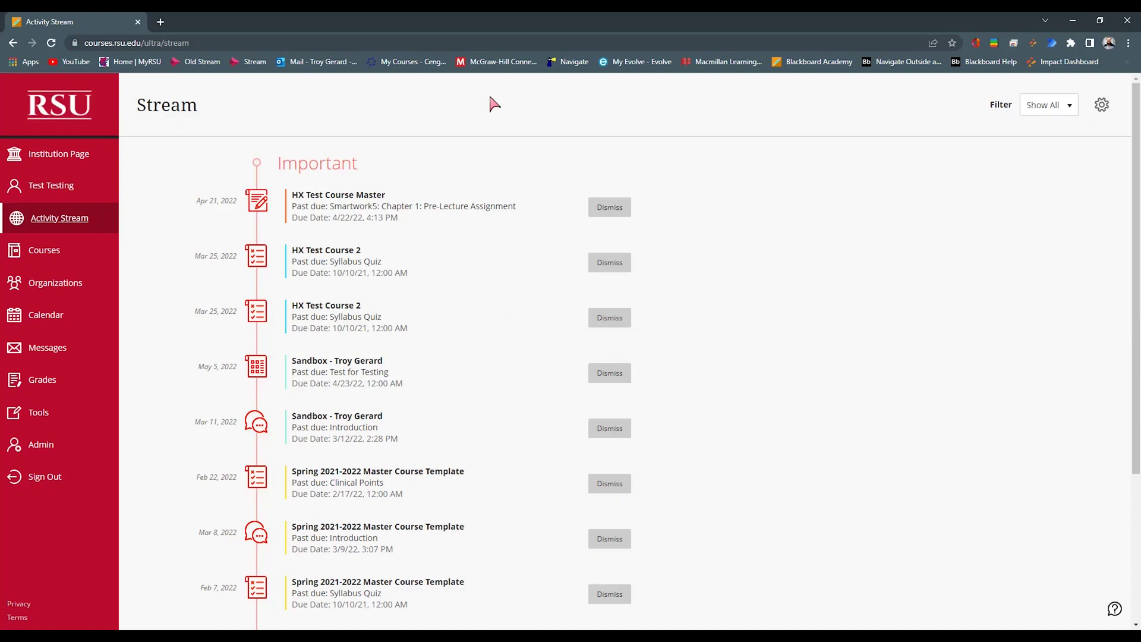
# Open the Spring 2021-2022 Master Course Template from the list of current courses in grid view
pyautogui.click(66, 254)
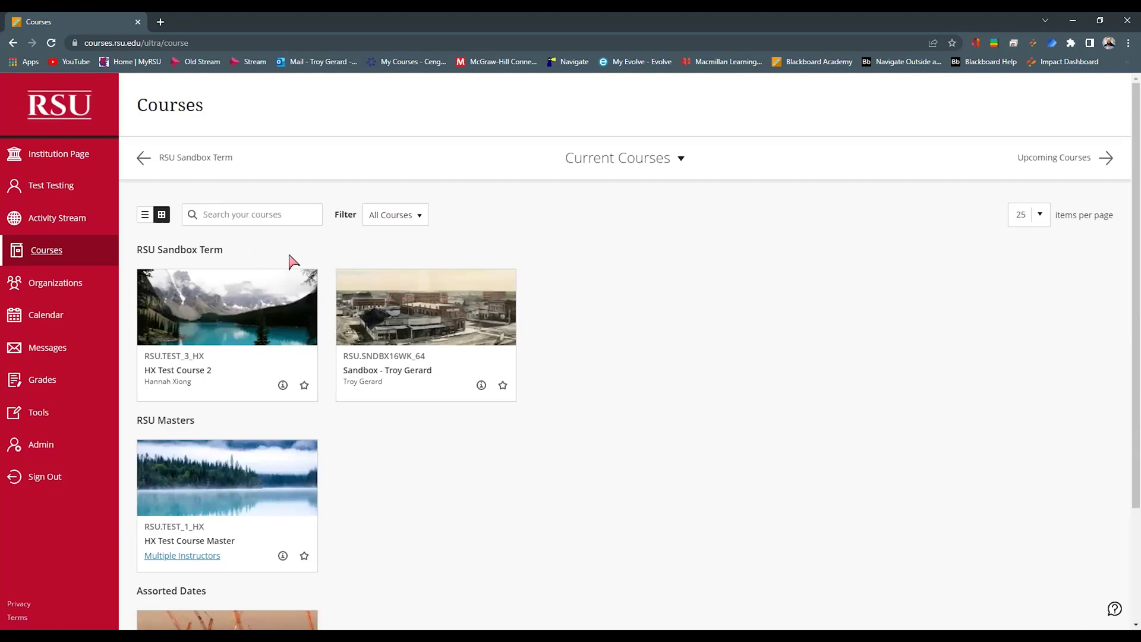
pyautogui.click(145, 215)
pyautogui.click(163, 218)
pyautogui.scroll(-3, 372, 449)
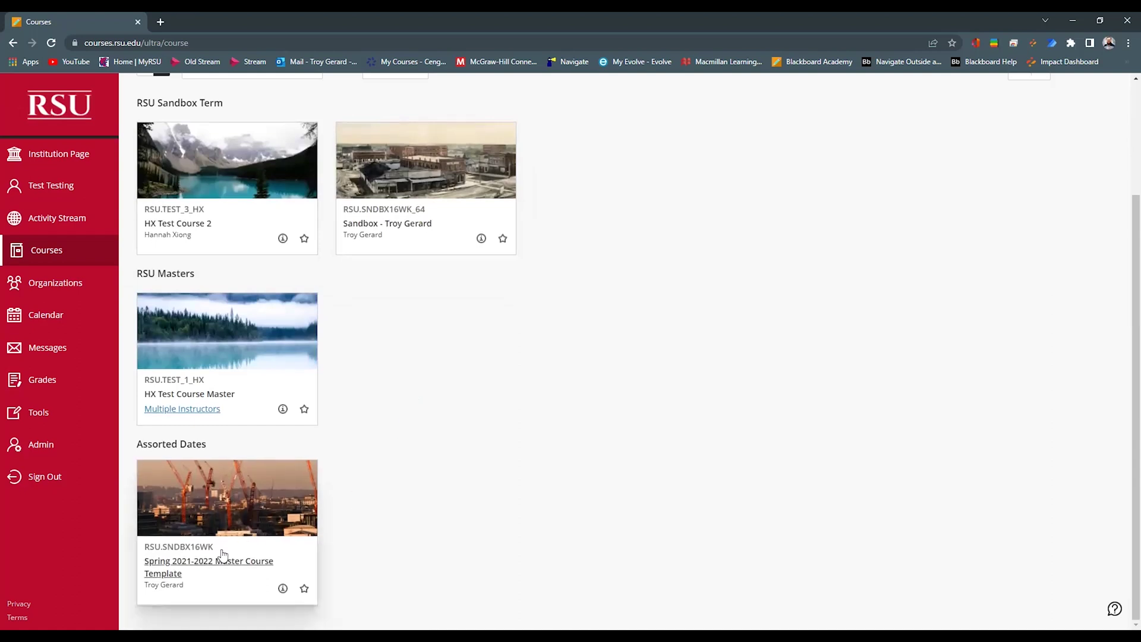
pyautogui.click(255, 559)
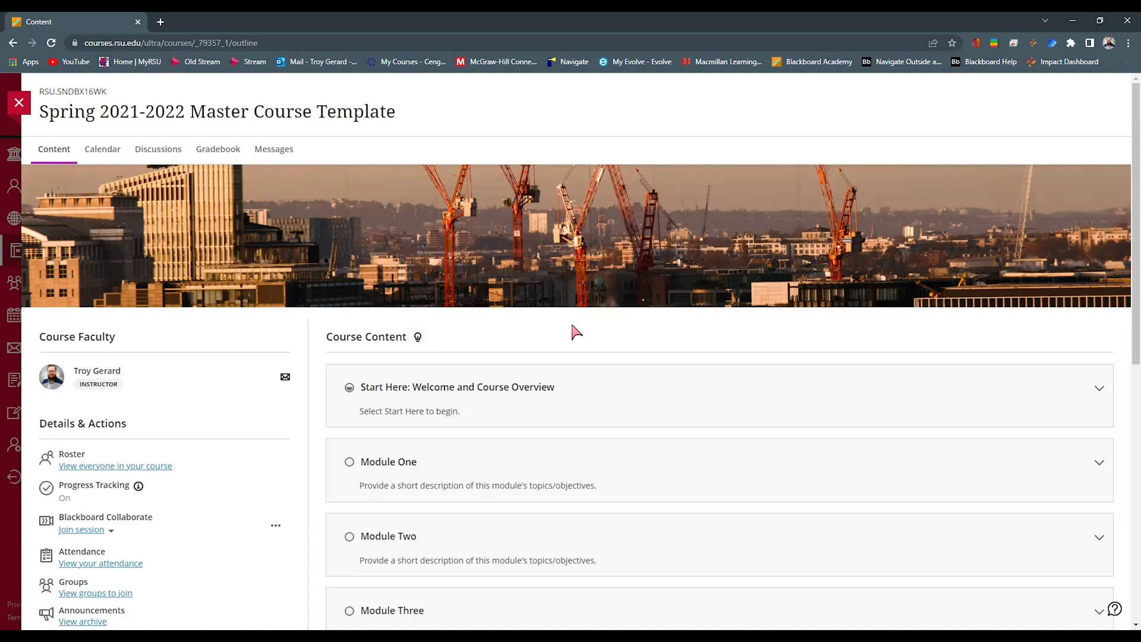
# Look over the modules in the course content outline, from Start Here down to Module Eight
pyautogui.scroll(-3, 553, 351)
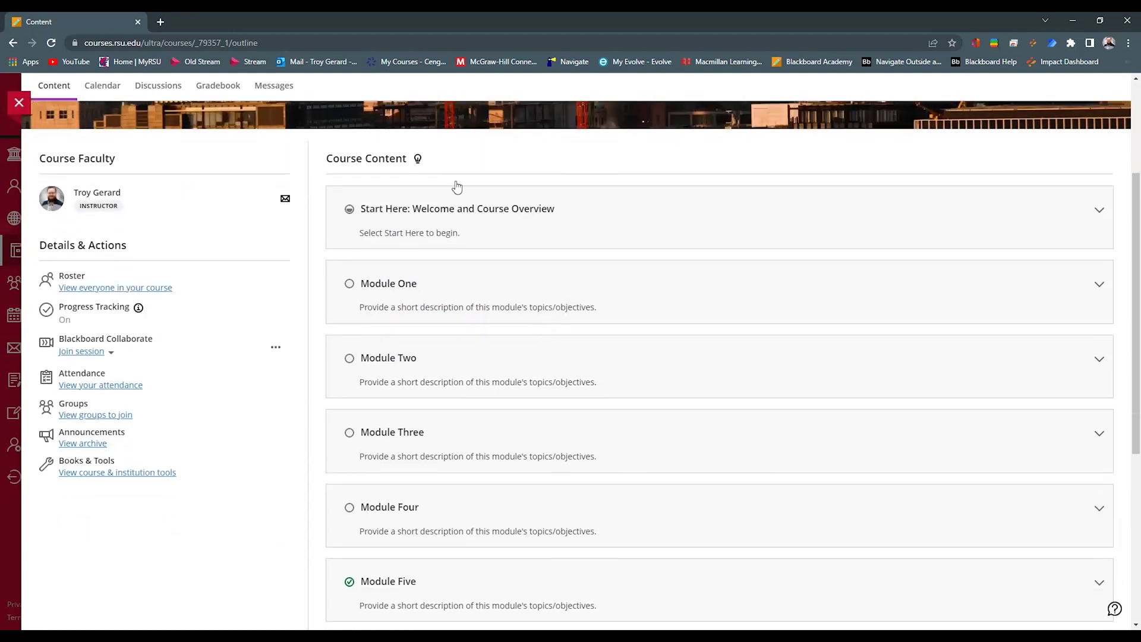
pyautogui.scroll(-1, 568, 279)
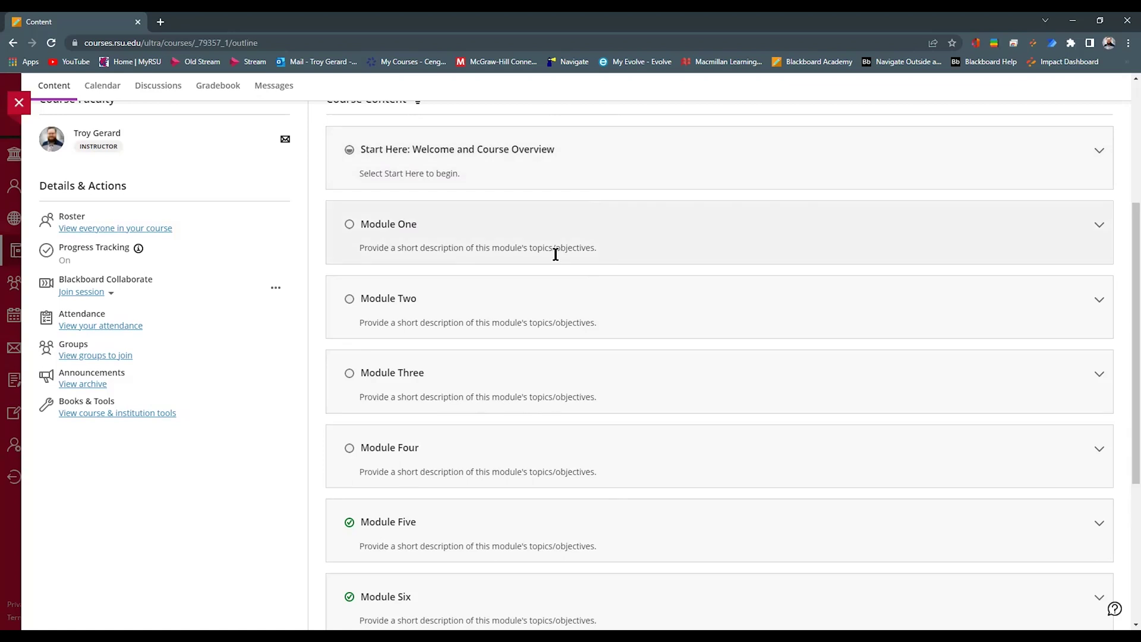
pyautogui.scroll(1, 440, 276)
pyautogui.scroll(-6, 440, 275)
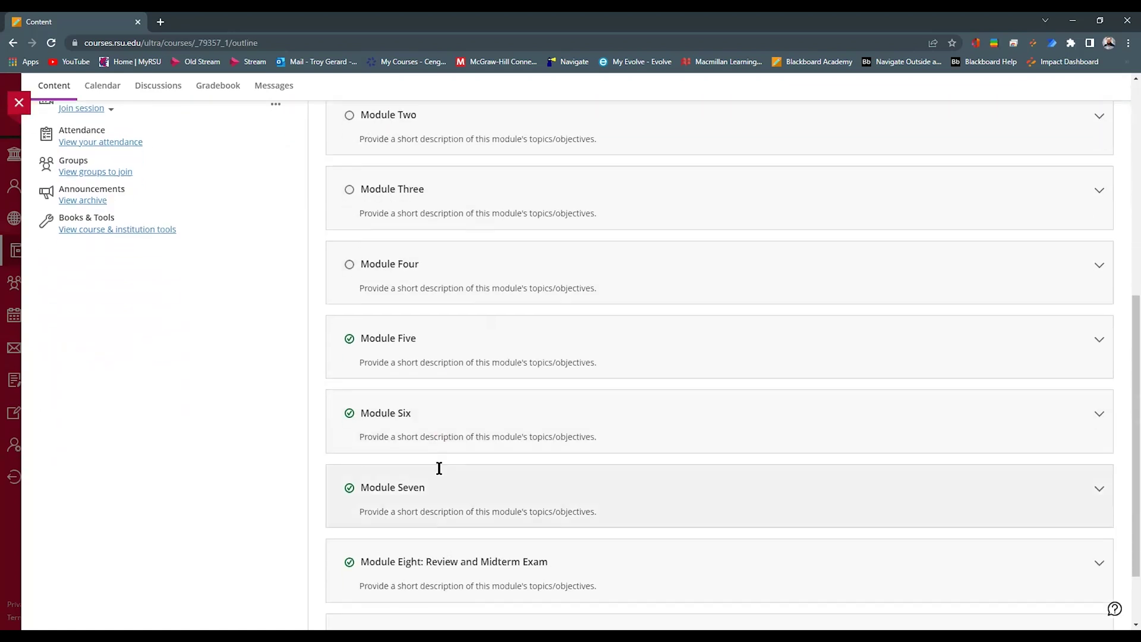
pyautogui.scroll(8, 462, 511)
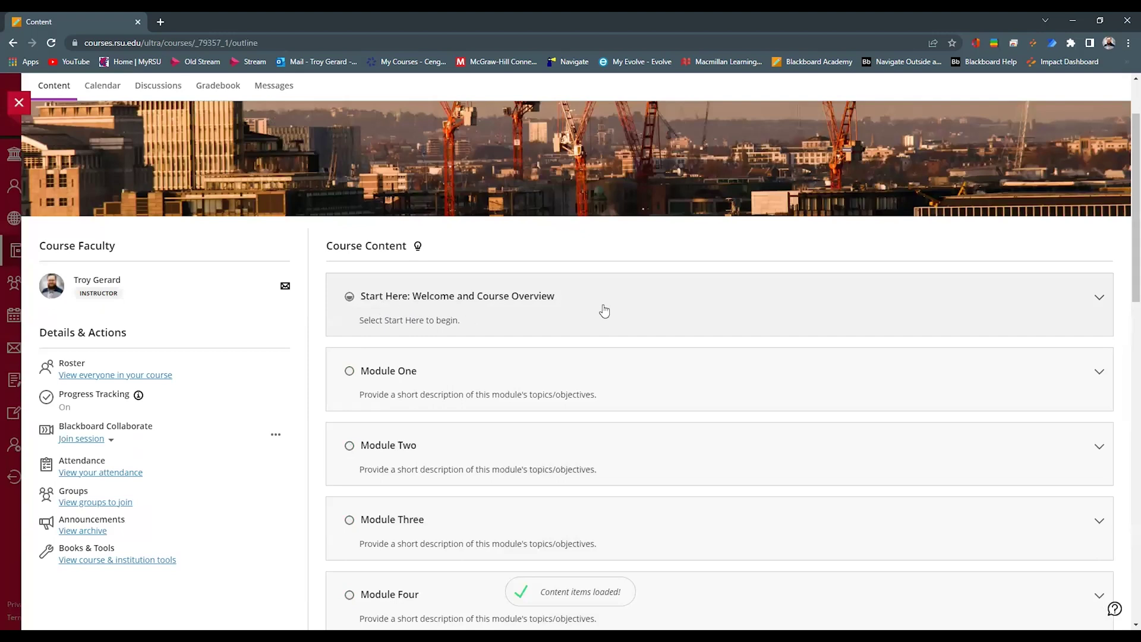
# Expand the Start Here: Welcome and Course Overview module and review its items and the Progress Tracking description
pyautogui.scroll(-1, 603, 306)
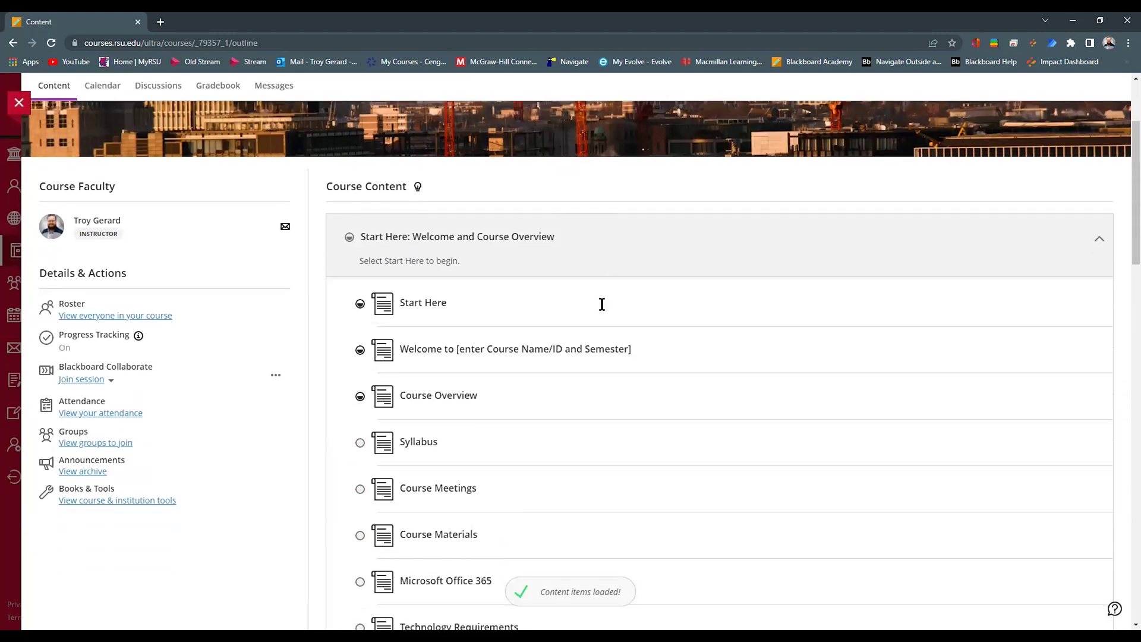
pyautogui.scroll(-2, 596, 502)
pyautogui.scroll(3, 597, 507)
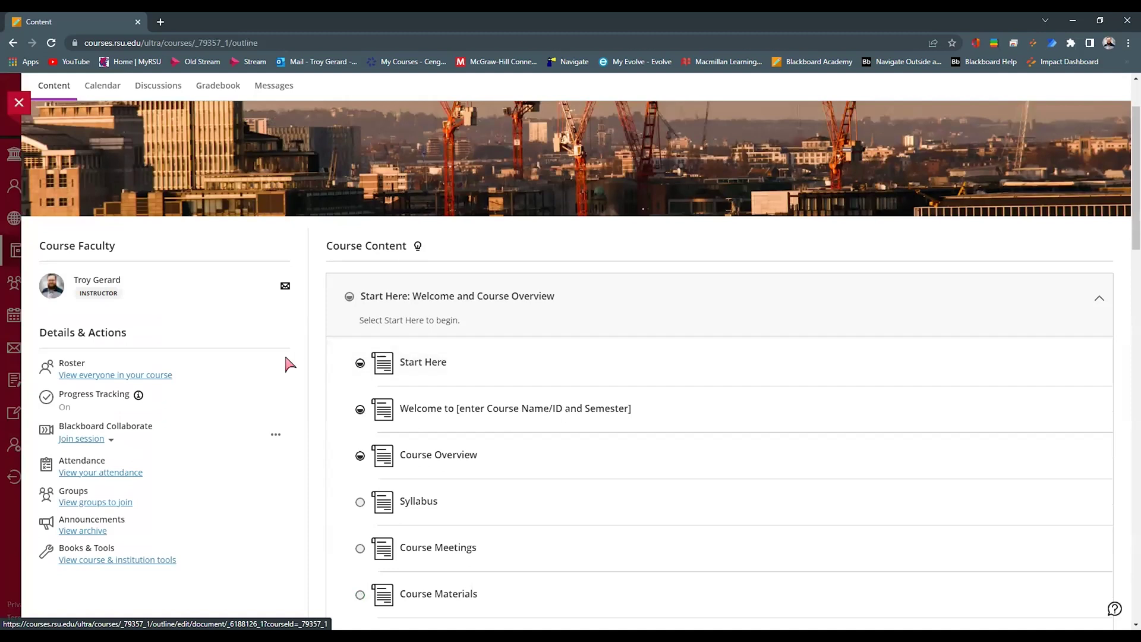
pyautogui.moveTo(102, 410)
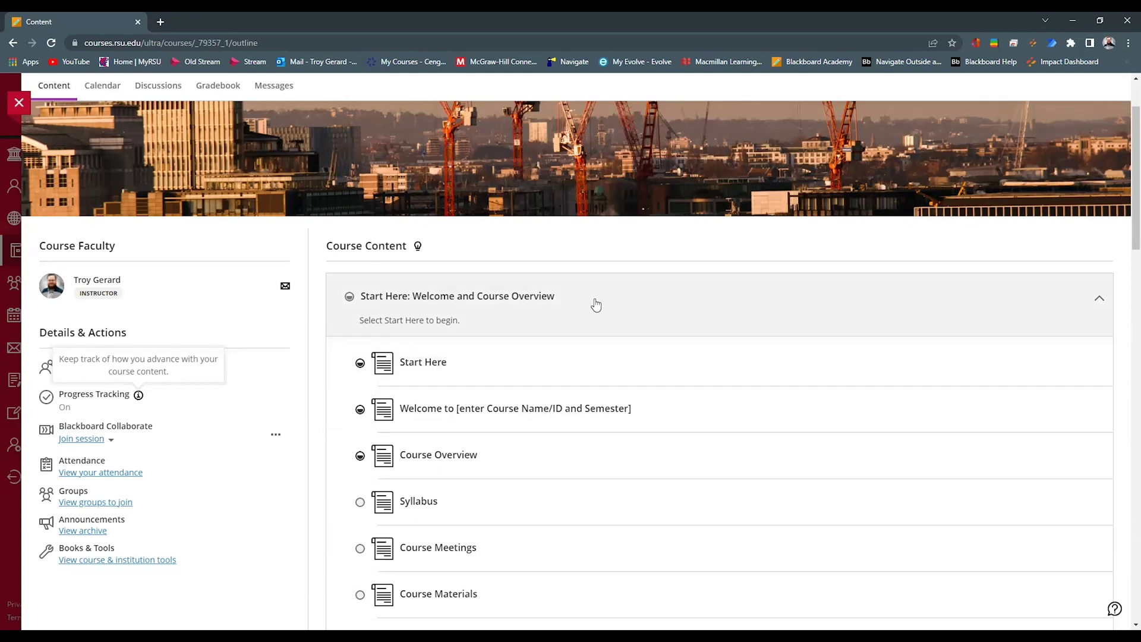
pyautogui.moveTo(350, 307)
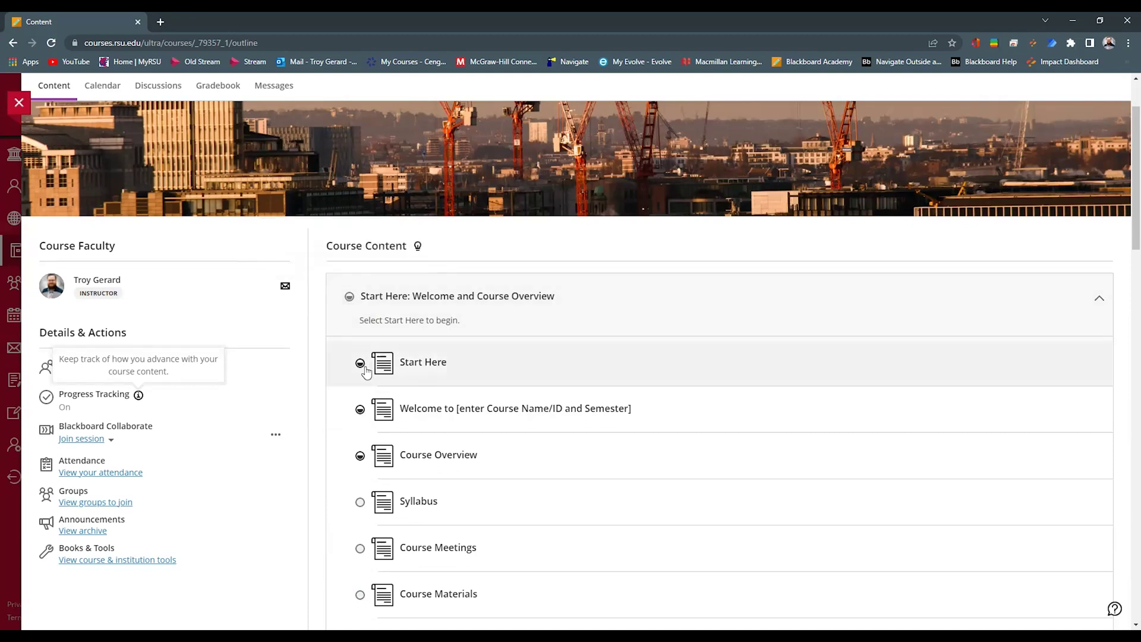
# Try marking the Start Here item as complete and reverting it, and look over the module's remaining items
pyautogui.scroll(-3, 360, 368)
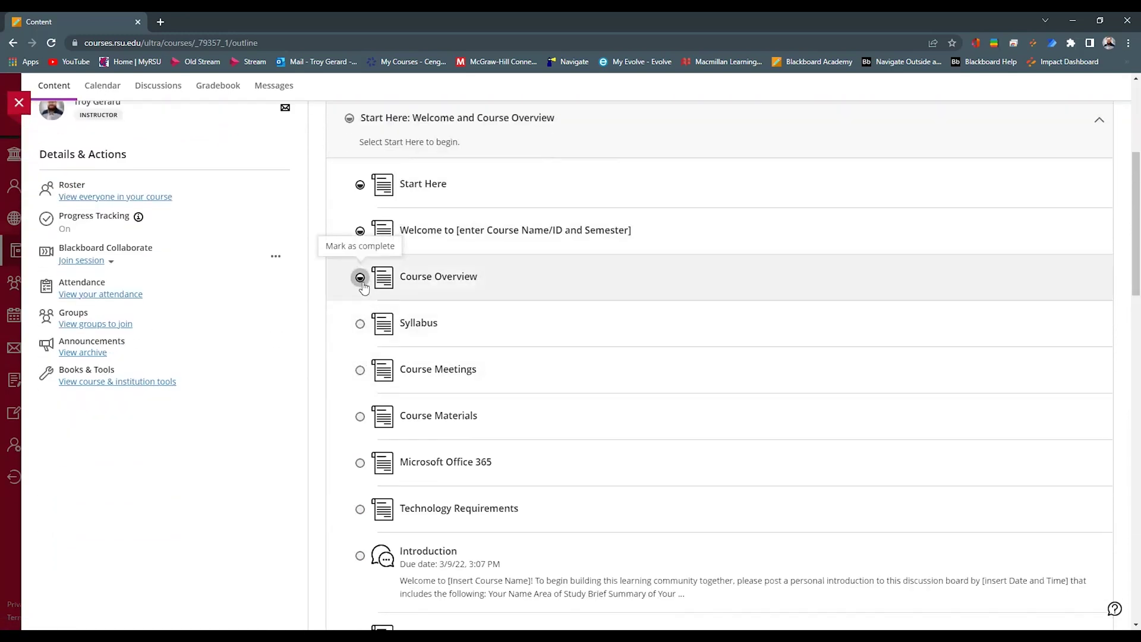
pyautogui.click(361, 185)
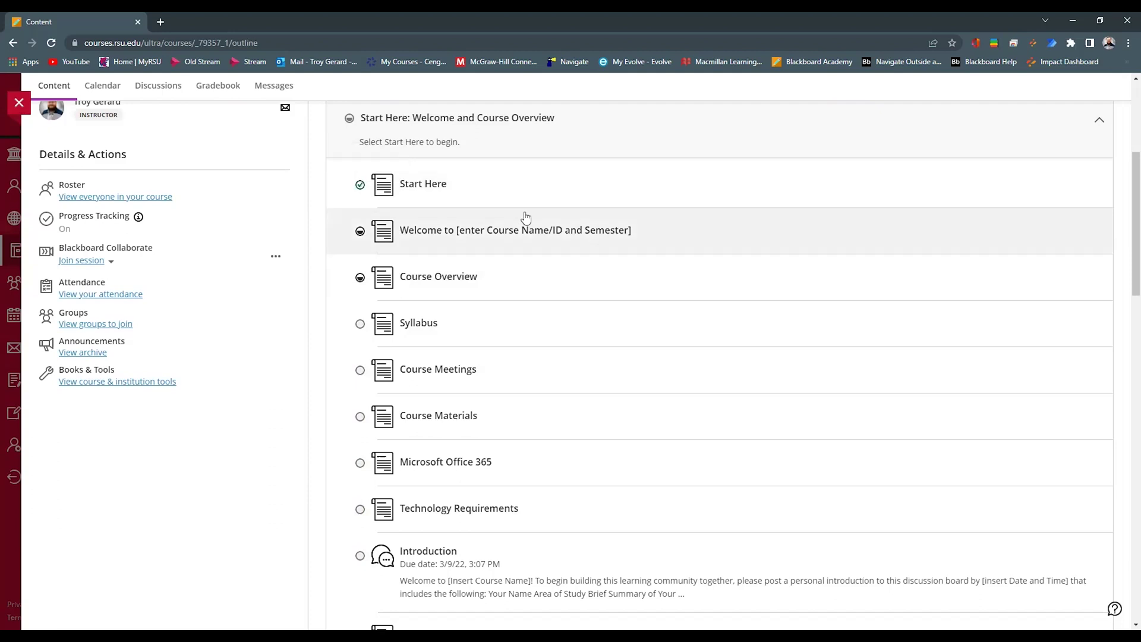
pyautogui.click(360, 186)
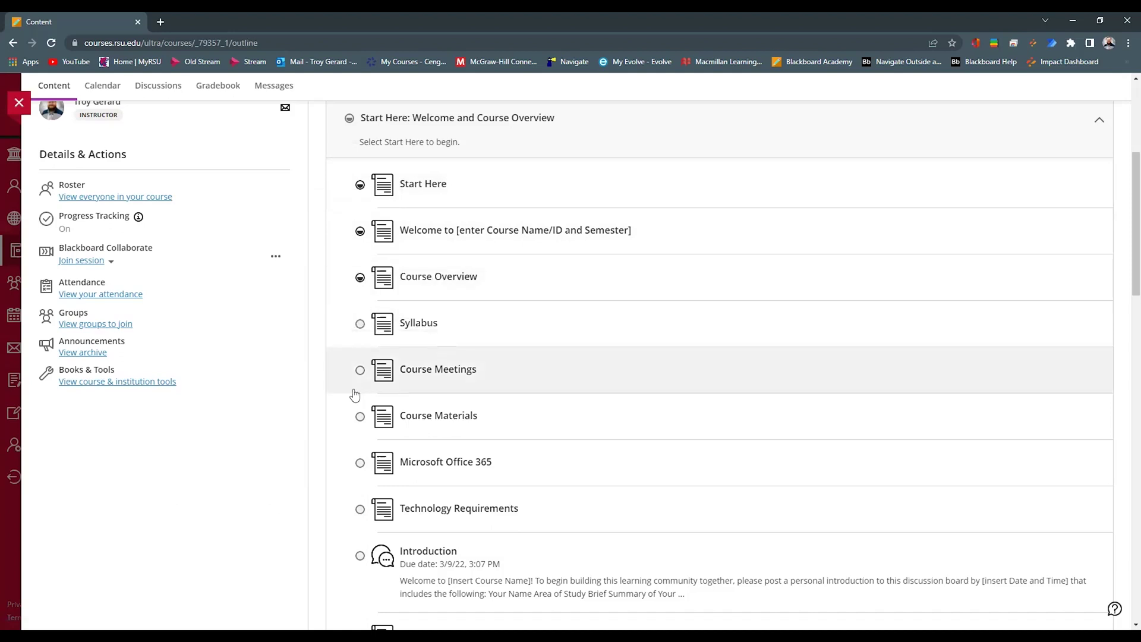
pyautogui.scroll(-4, 350, 399)
pyautogui.scroll(-2, 374, 398)
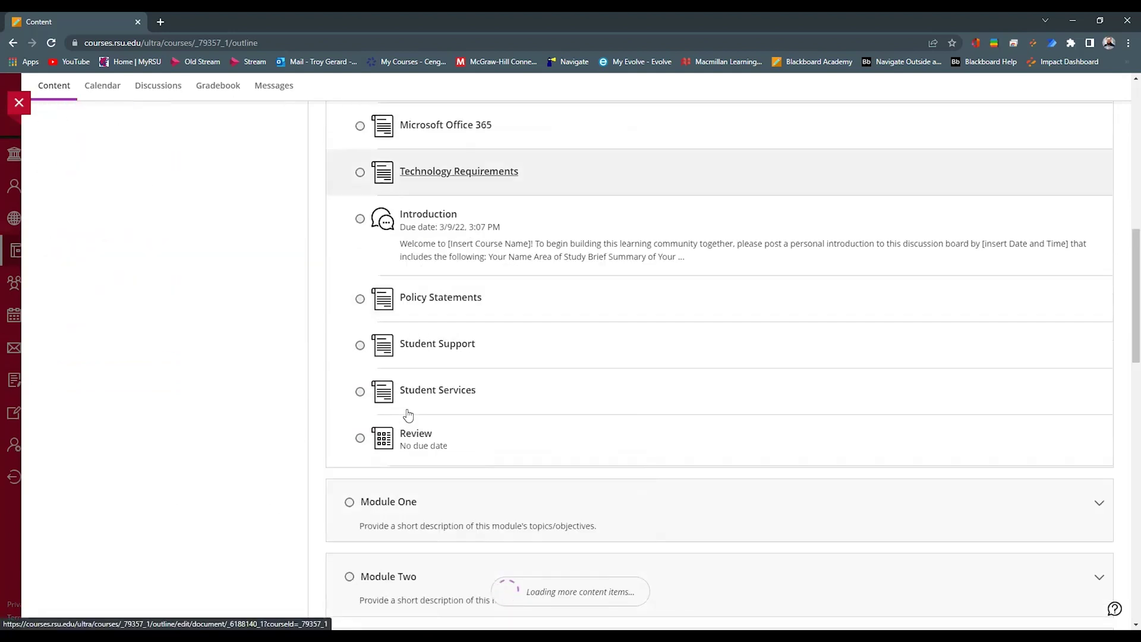
pyautogui.scroll(7, 453, 416)
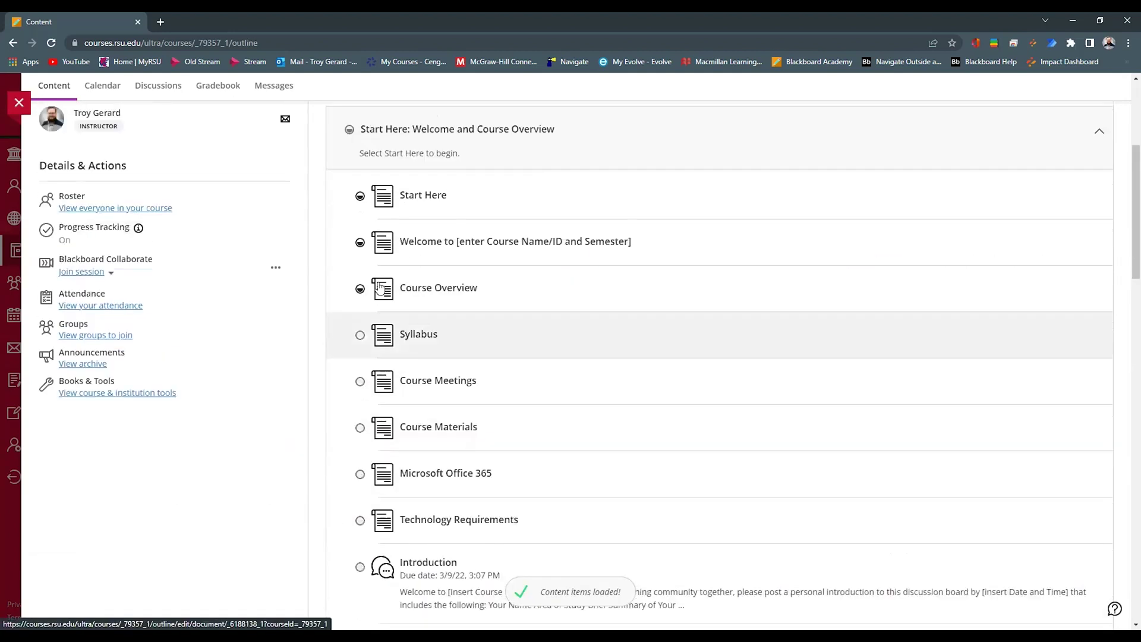
pyautogui.click(356, 247)
pyautogui.click(360, 245)
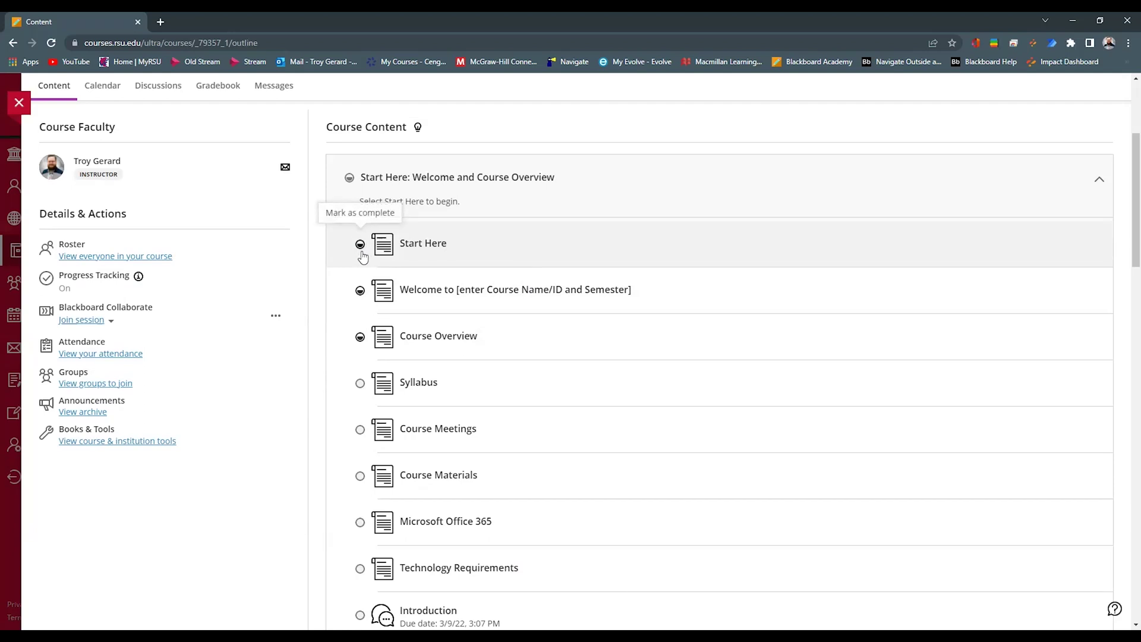
# Open the Start Here document and read through its course description, start instructions and navigation notes
pyautogui.click(462, 252)
pyautogui.scroll(-3, 895, 259)
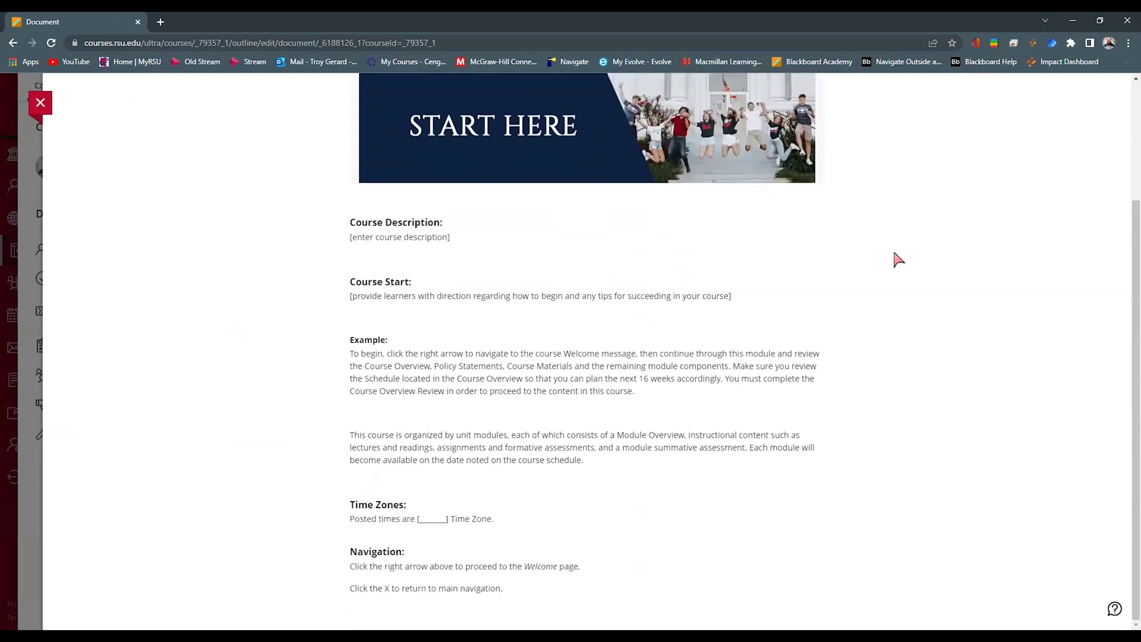
pyautogui.scroll(3, 880, 337)
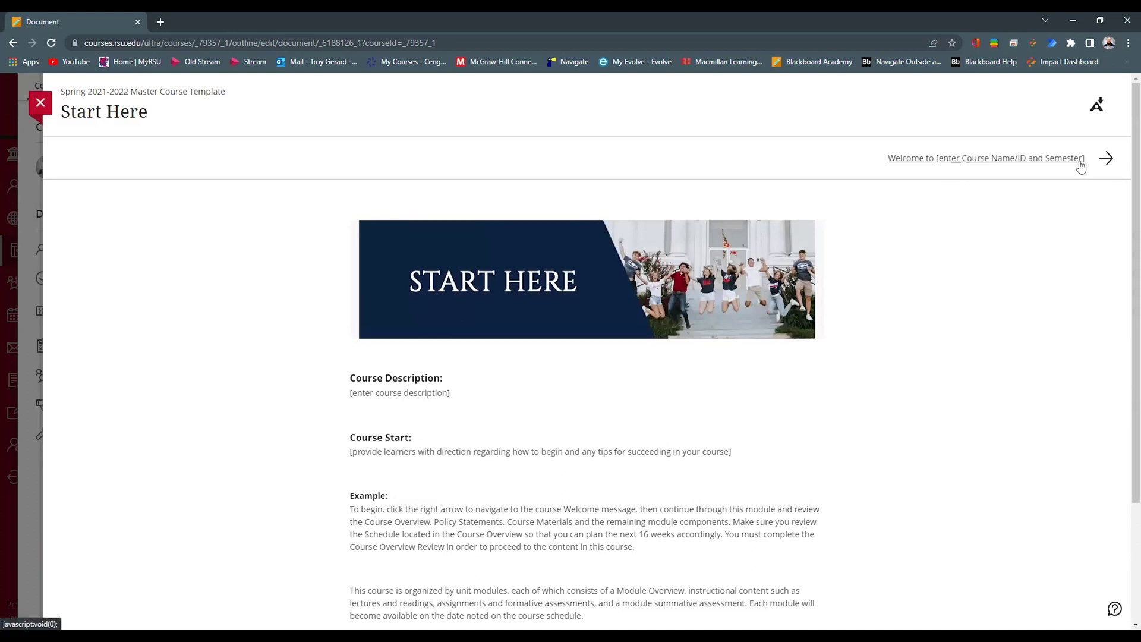
# Go forward to the Welcome document, back to Start Here, and forward to Welcome again
pyautogui.click(946, 161)
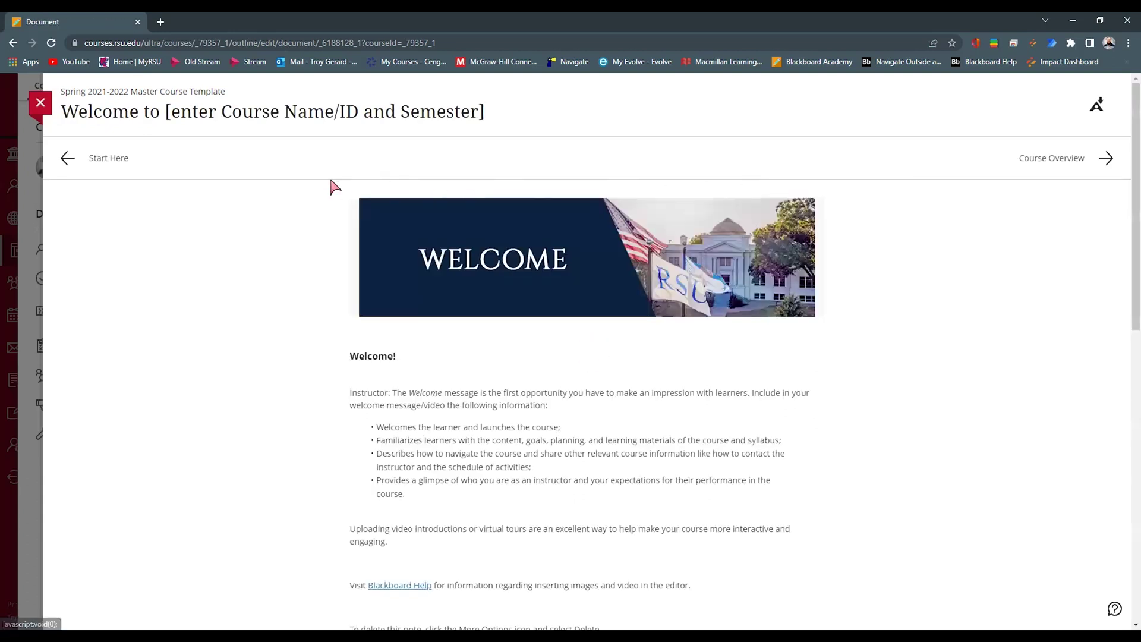
pyautogui.click(113, 160)
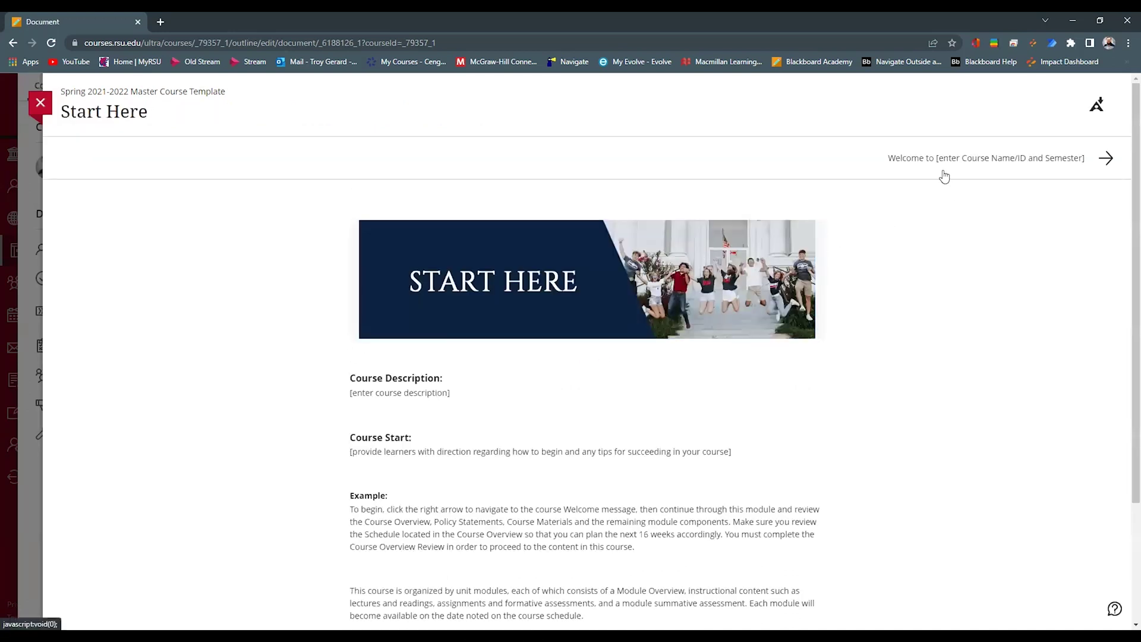
pyautogui.click(914, 161)
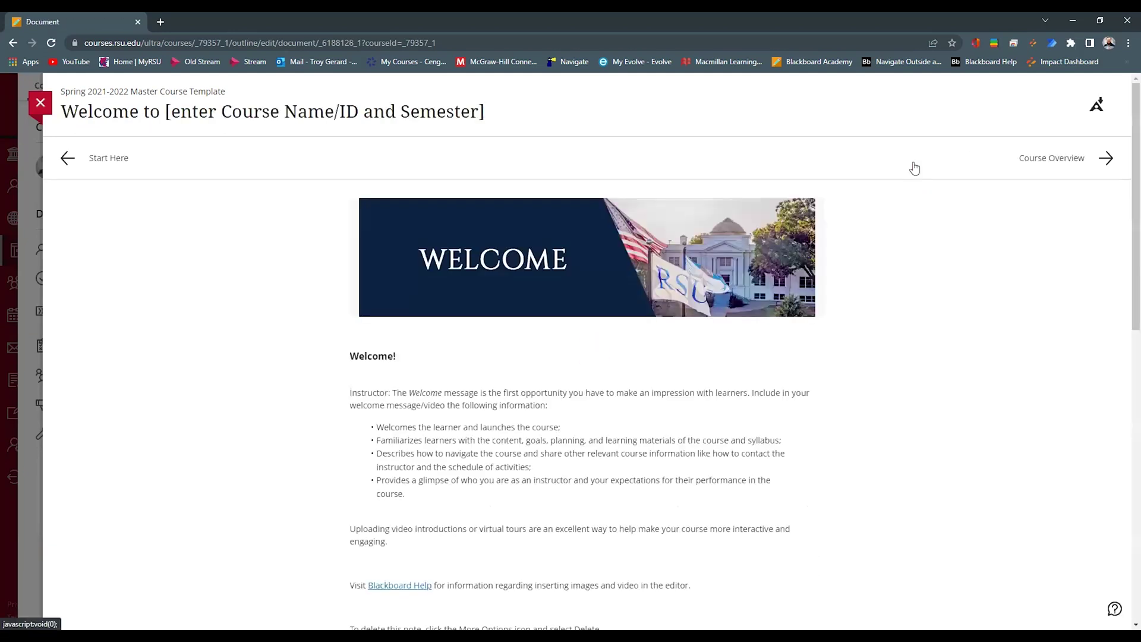
# Proceed to the Course Overview document, read down to its Navigation section, and return to the course content outline
pyautogui.click(1042, 170)
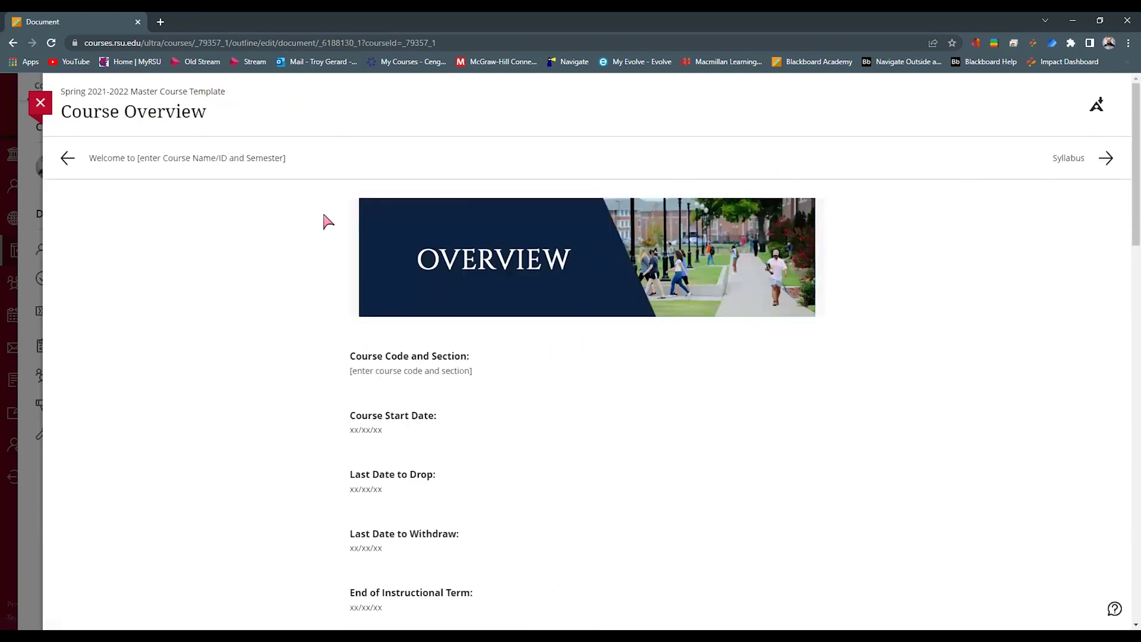
pyautogui.scroll(-15, 327, 221)
pyautogui.scroll(-7, 326, 222)
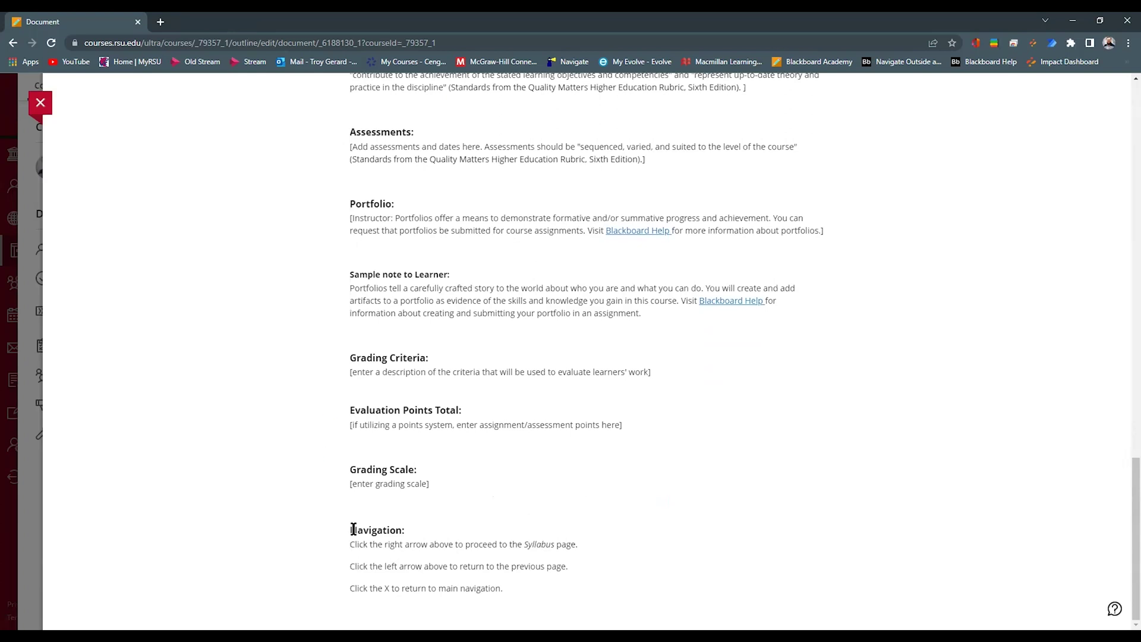
pyautogui.moveTo(348, 529); pyautogui.dragTo(522, 591)
pyautogui.click(625, 571)
pyautogui.click(40, 106)
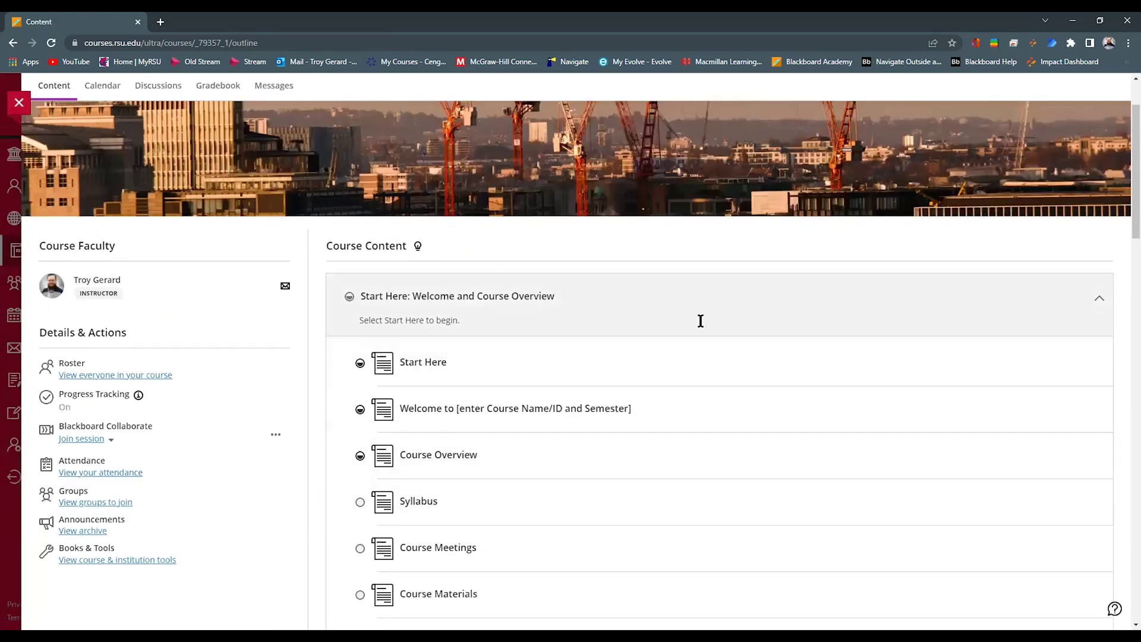
# Collapse the Start Here module and expand Module One to review its items through the Module One Summary
pyautogui.click(571, 311)
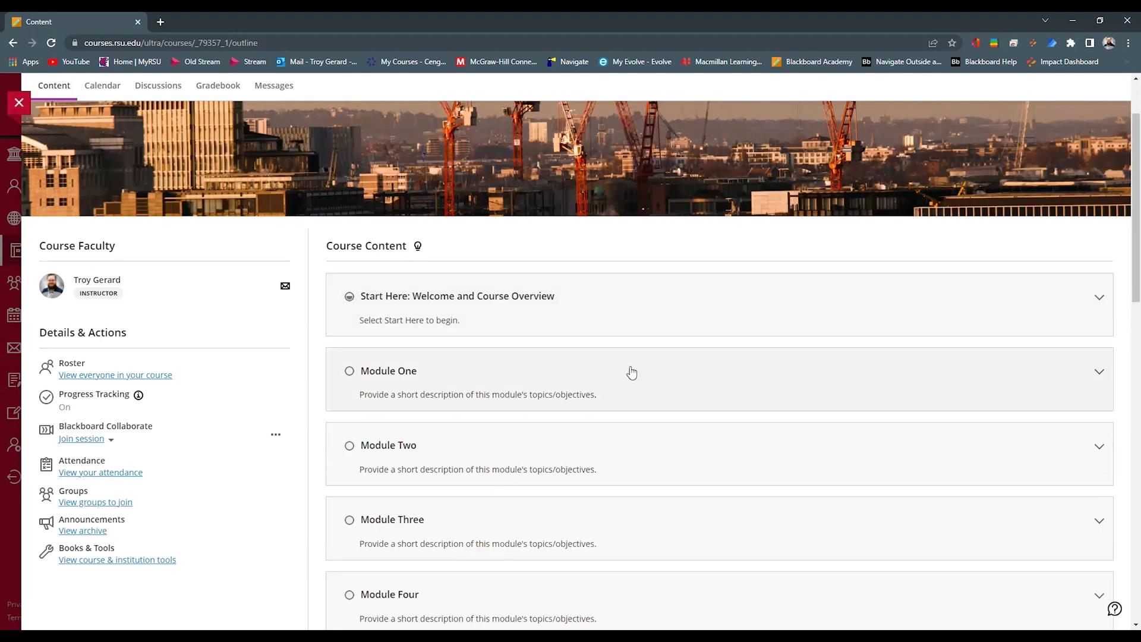
pyautogui.scroll(-2, 630, 372)
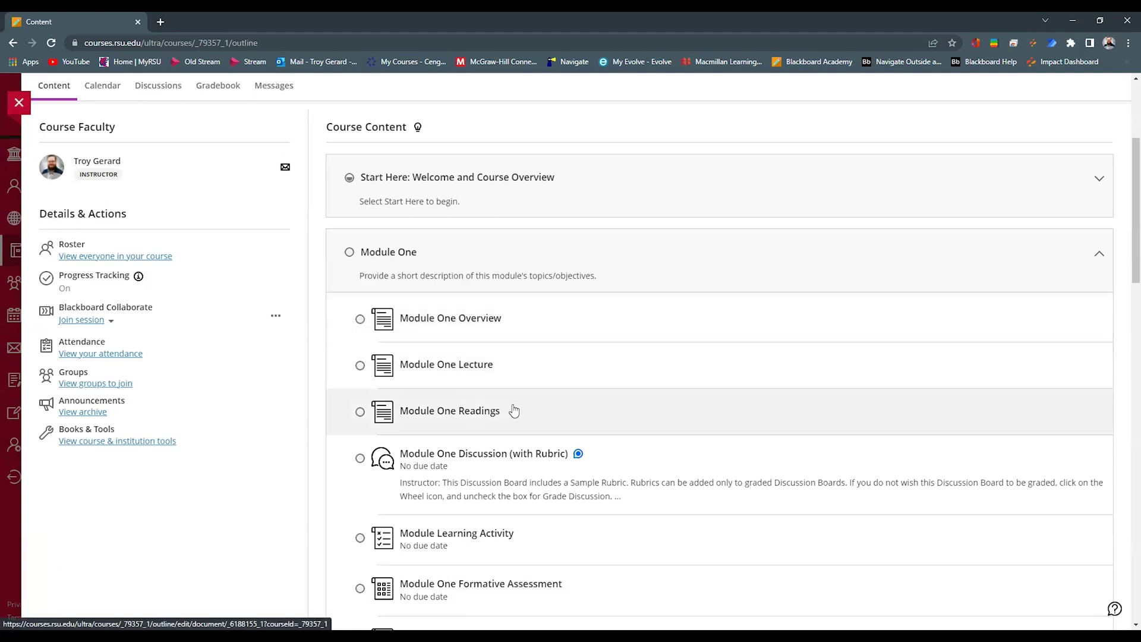
pyautogui.scroll(-1, 509, 407)
pyautogui.scroll(-2, 476, 397)
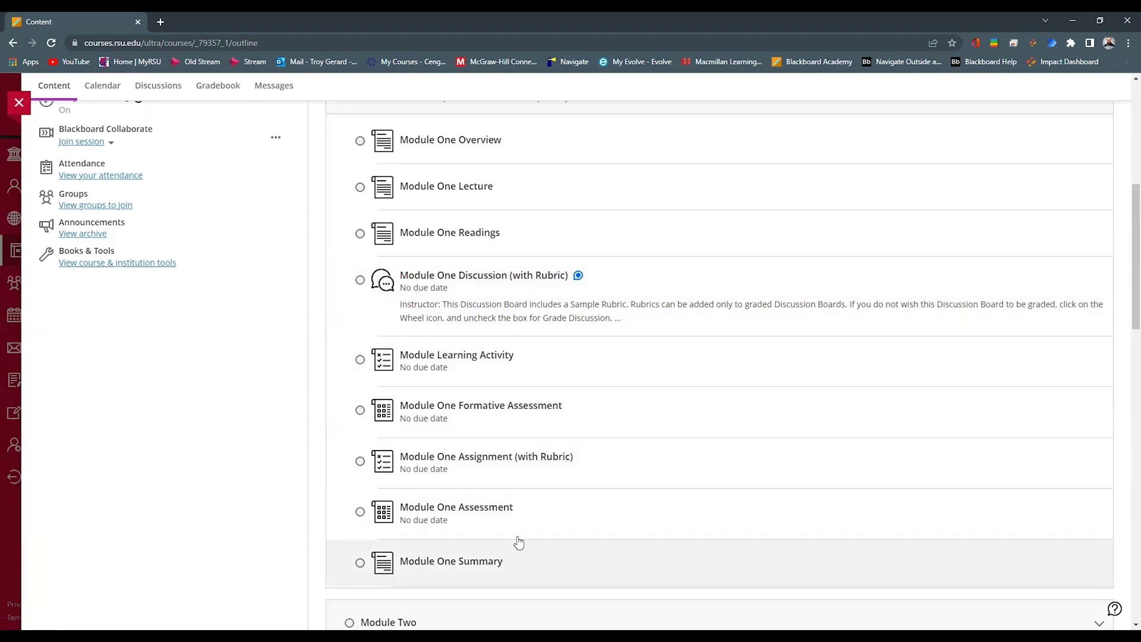
pyautogui.scroll(2, 567, 470)
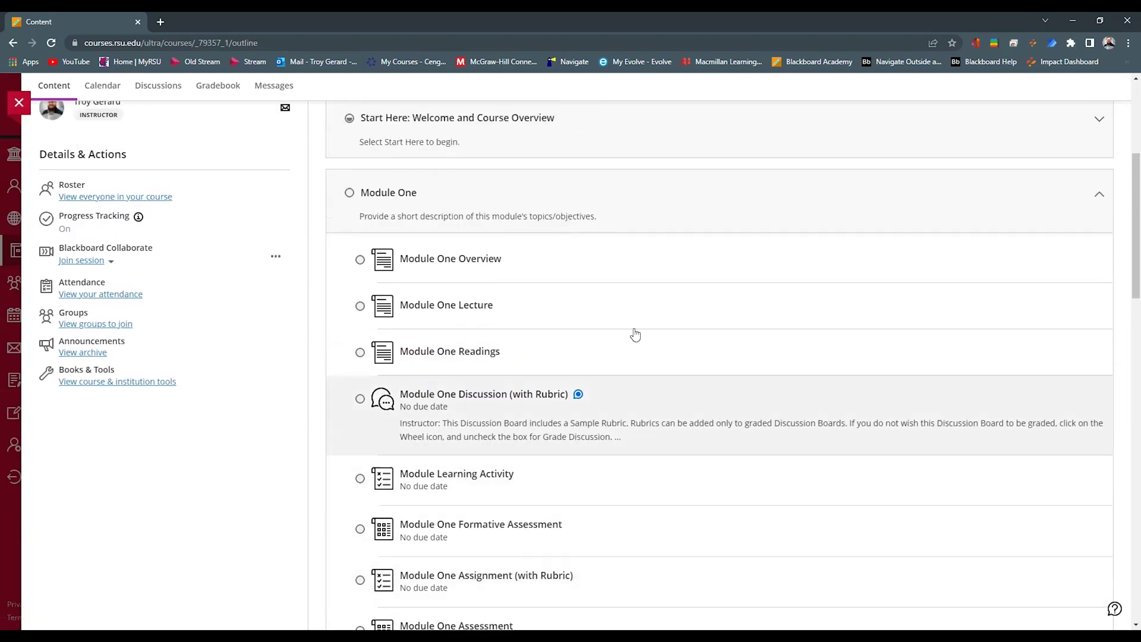
# Open the Module One Overview and proceed through the Module One Lecture to the Module One Readings
pyautogui.click(537, 264)
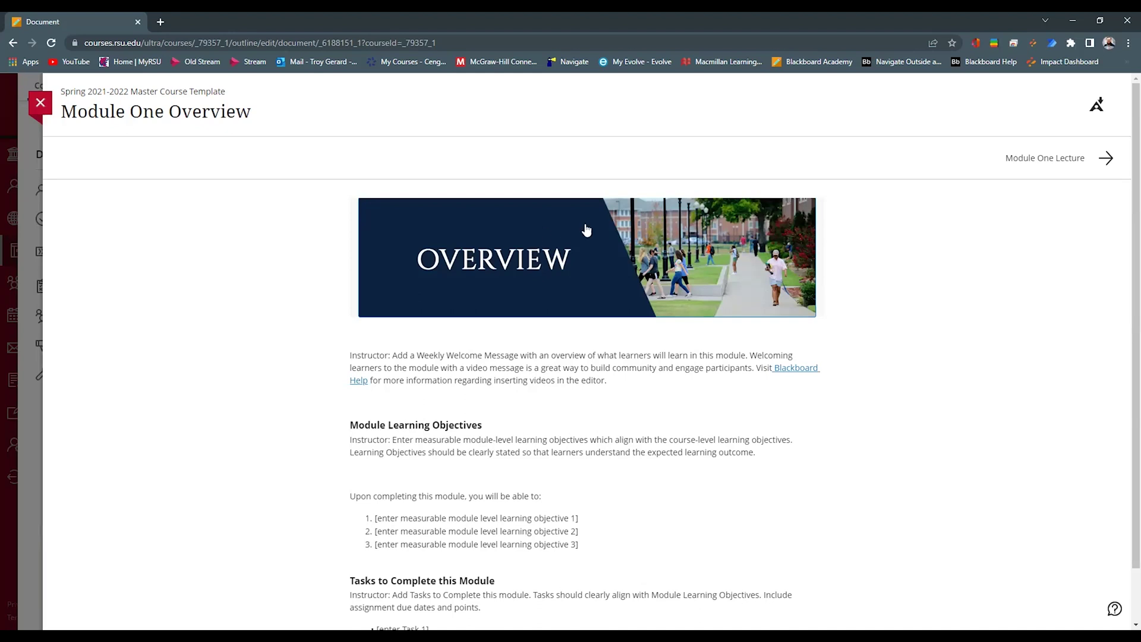
pyautogui.scroll(-1, 943, 343)
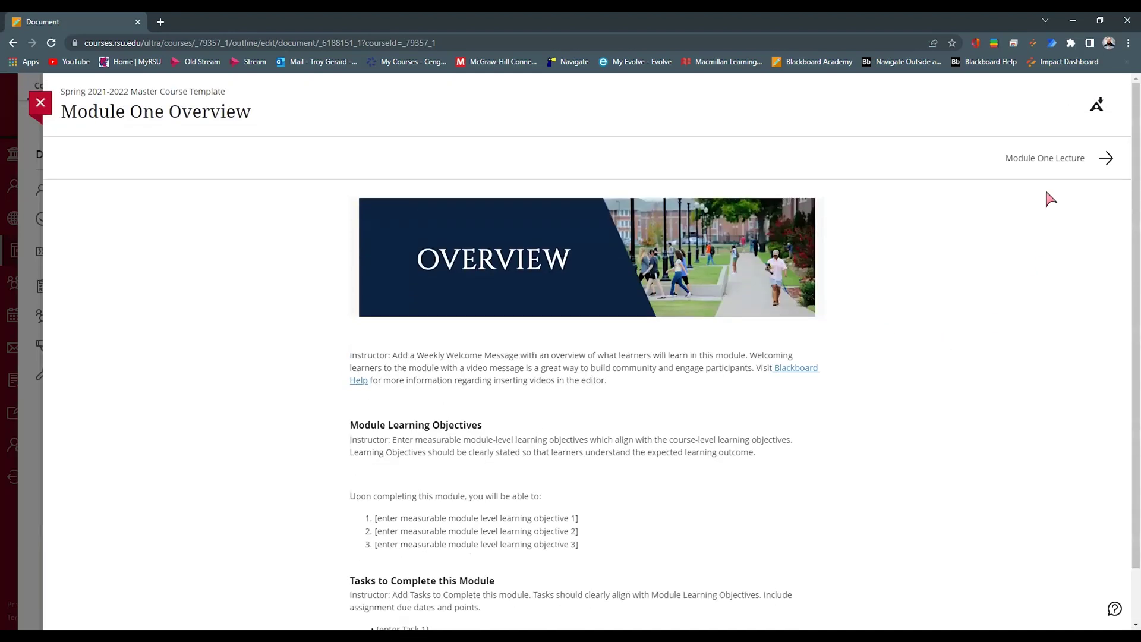
pyautogui.click(1045, 158)
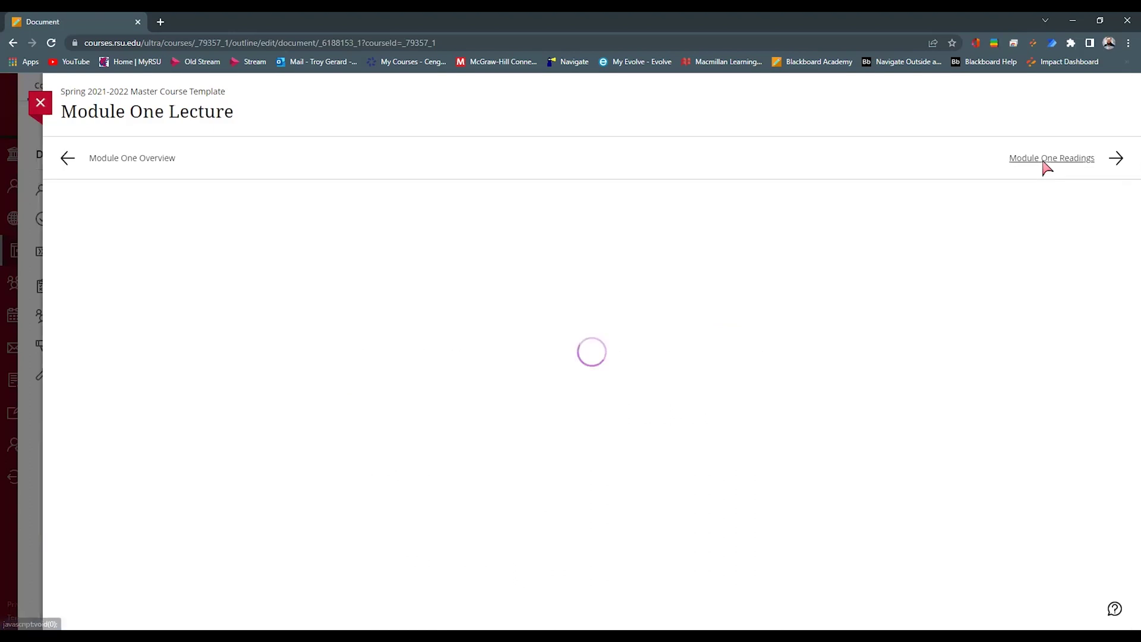
pyautogui.scroll(-5, 890, 309)
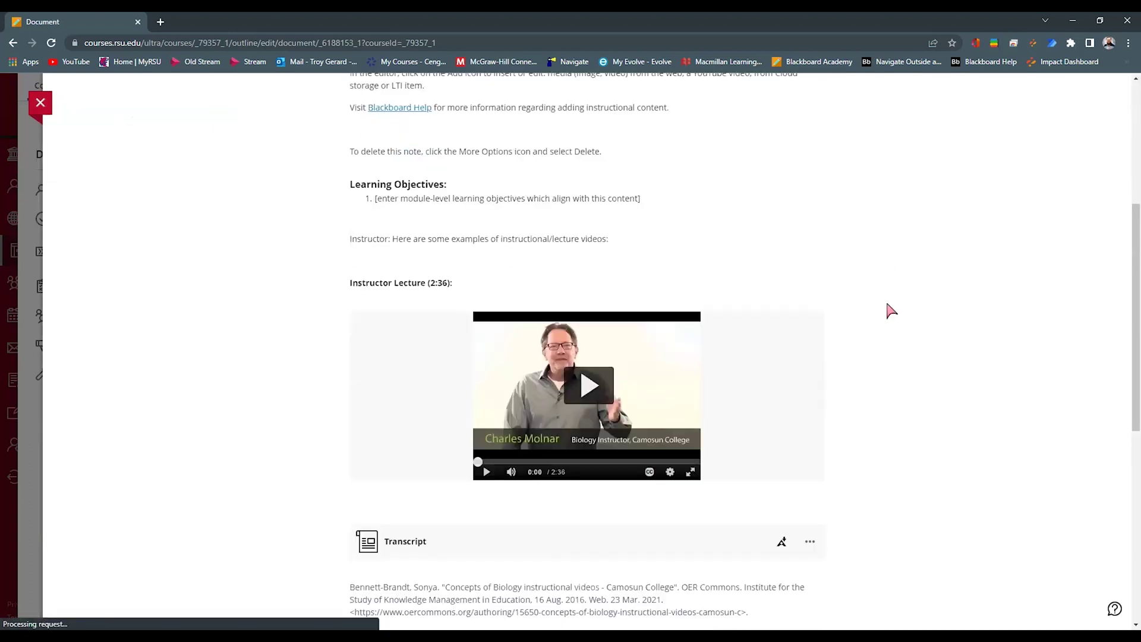
pyautogui.scroll(4, 890, 309)
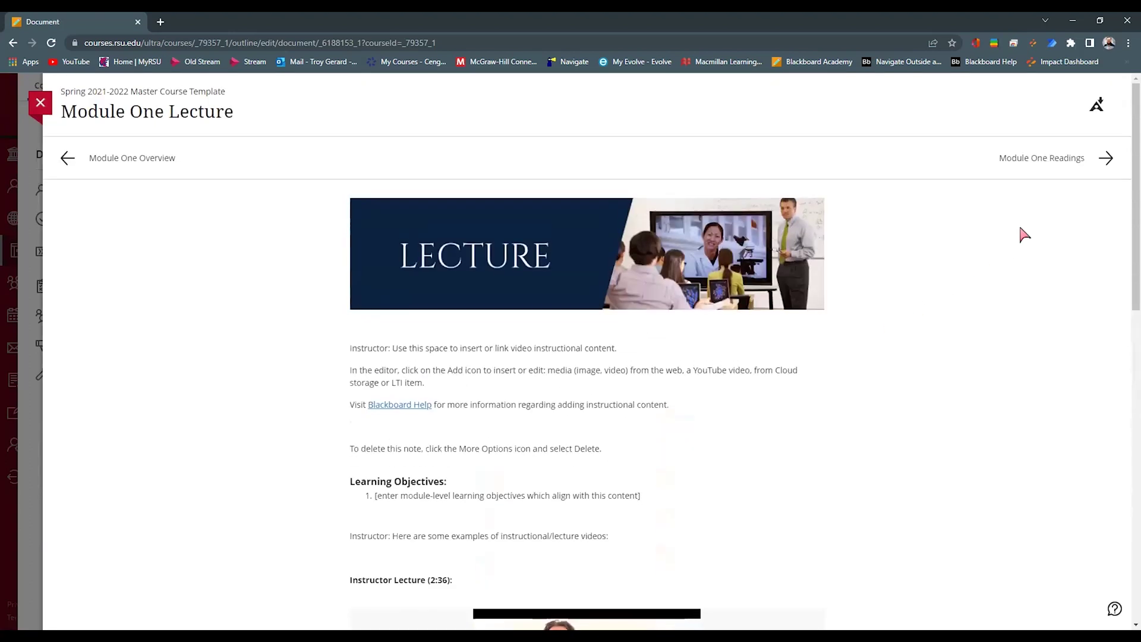
pyautogui.click(1032, 159)
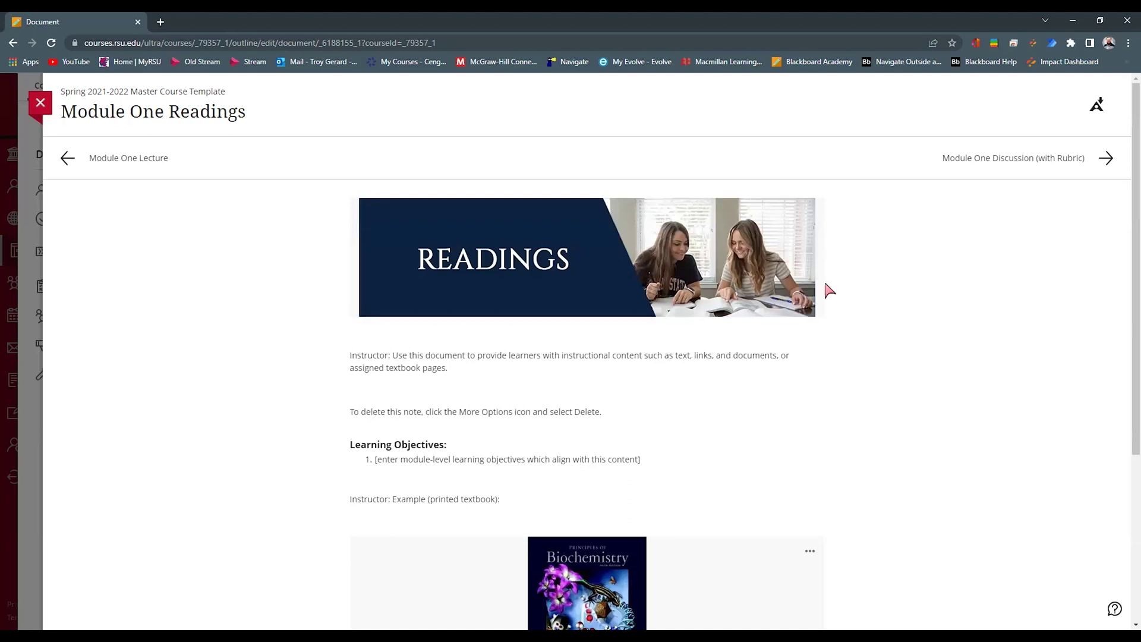
# Proceed to Module One Discussion (with Rubric), open the response editor to review the prompt and posting area, and cancel the empty response
pyautogui.click(1019, 164)
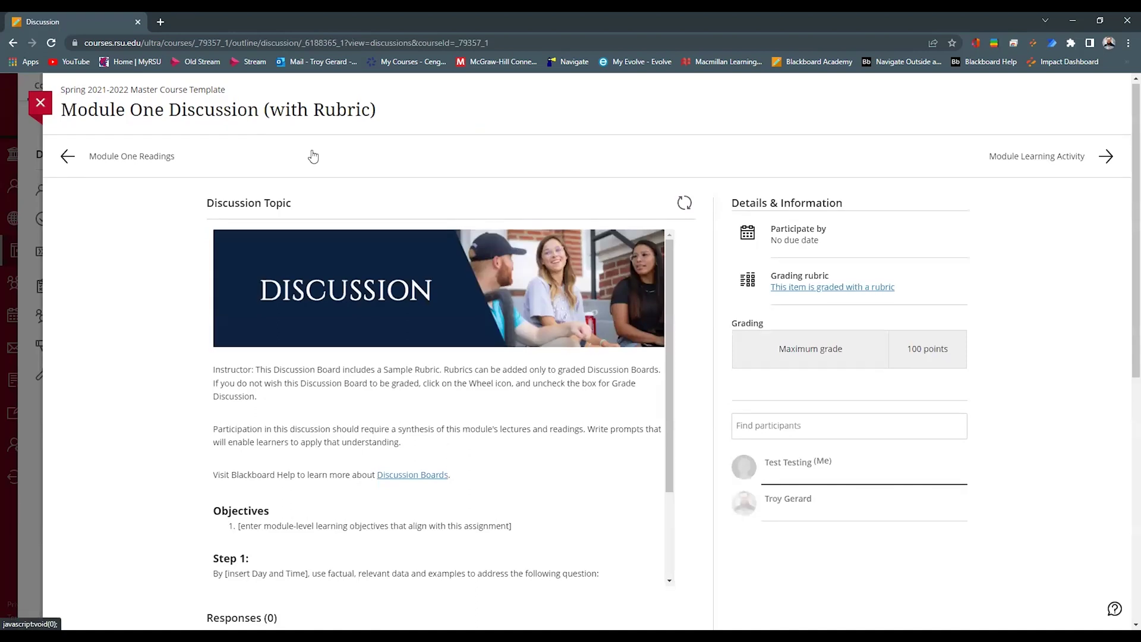
pyautogui.scroll(-5, 374, 274)
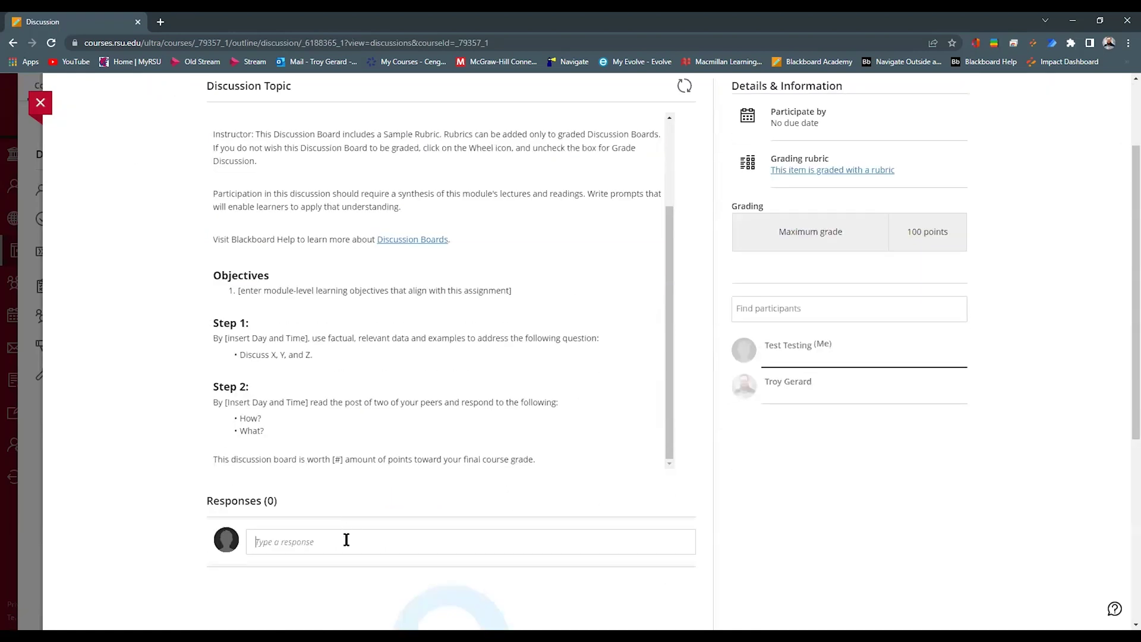
pyautogui.click(347, 539)
pyautogui.scroll(-2, 345, 538)
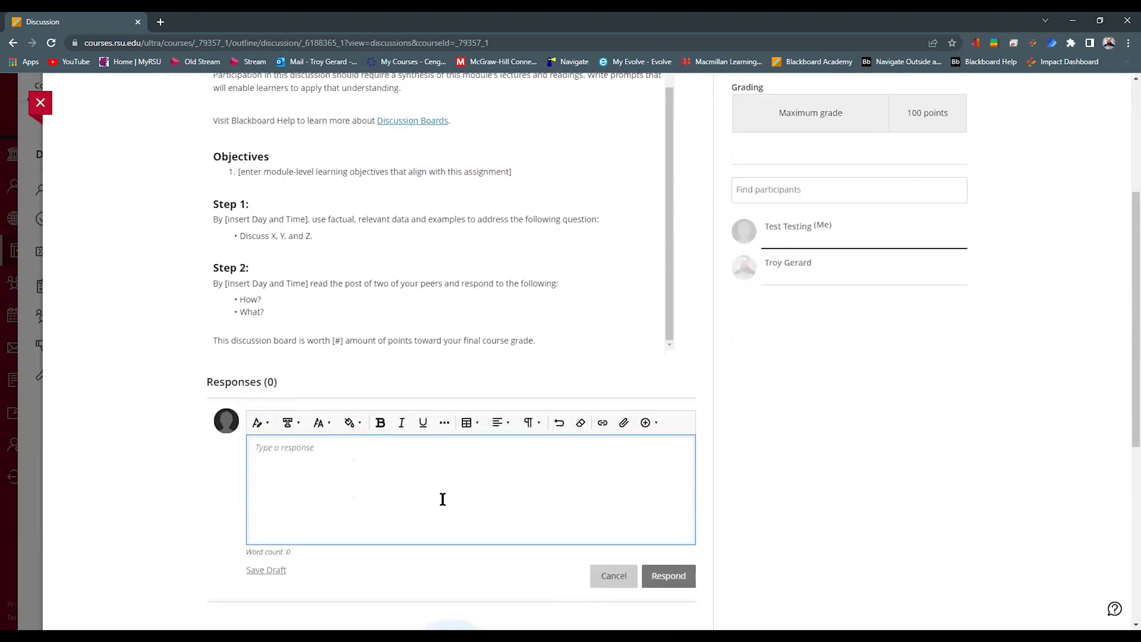
pyautogui.scroll(3, 635, 502)
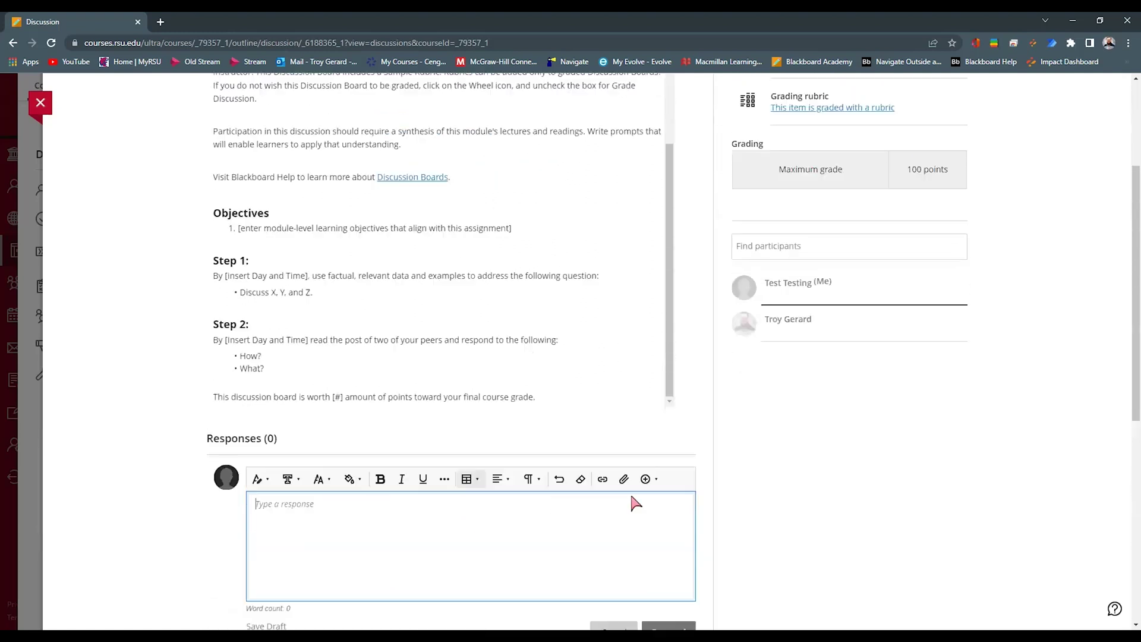
pyautogui.scroll(-8, 760, 387)
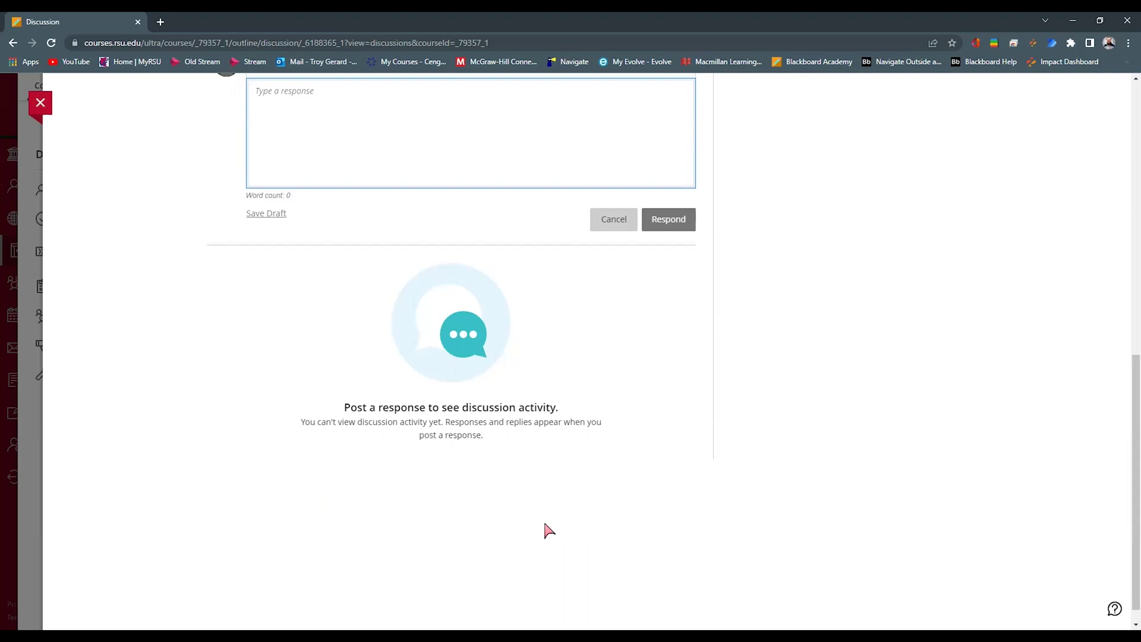
pyautogui.scroll(6, 550, 529)
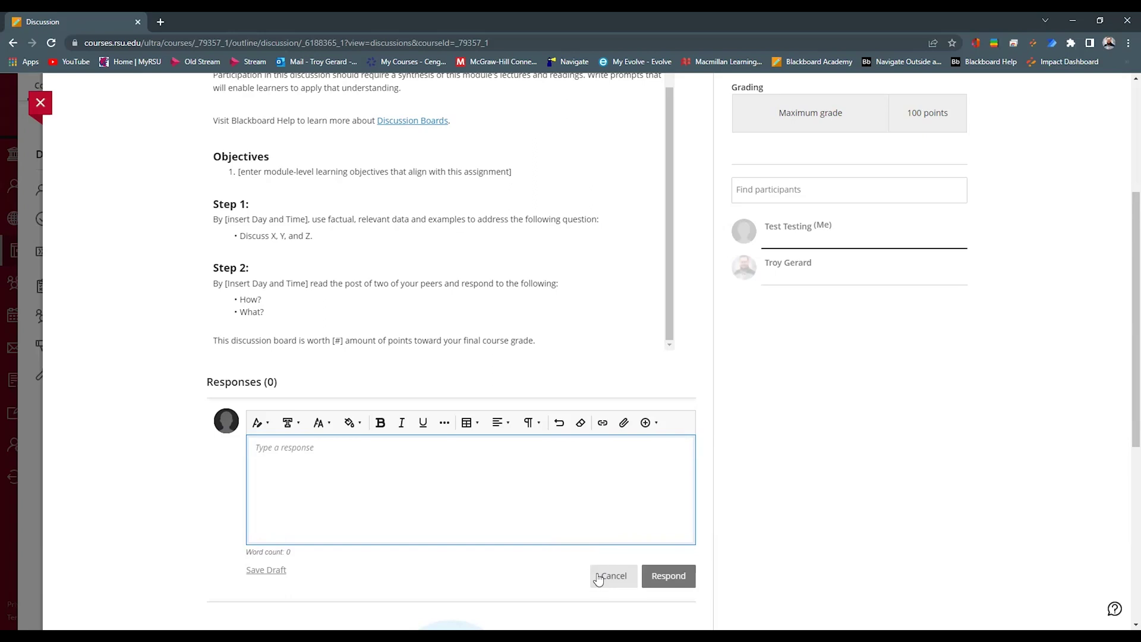
pyautogui.click(599, 576)
pyautogui.scroll(5, 862, 547)
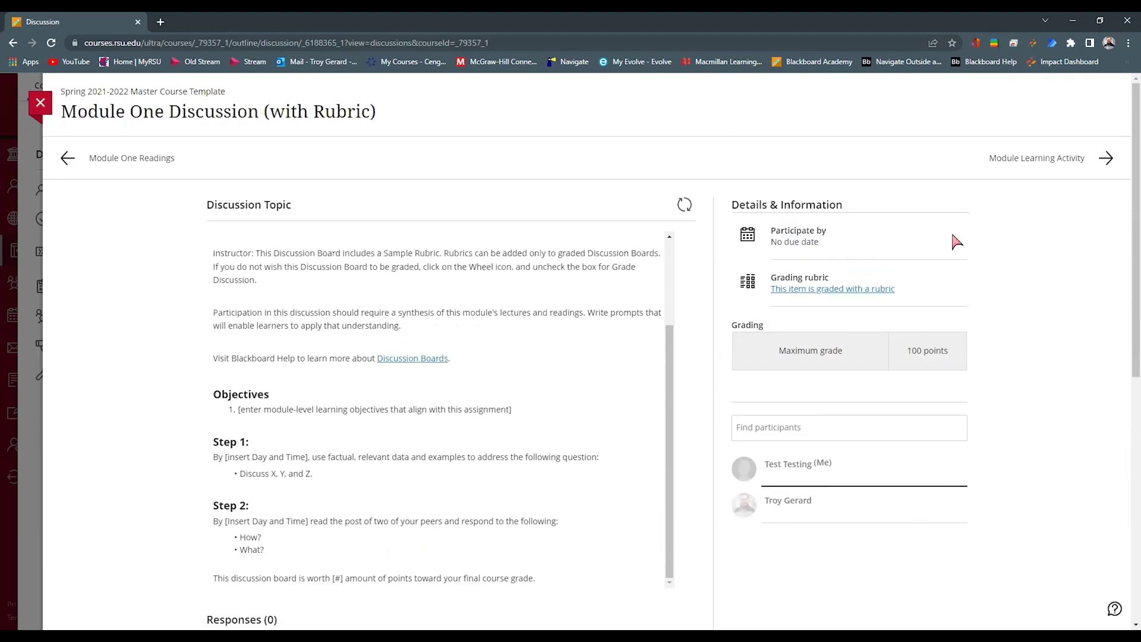
# Proceed to the Module Learning Activity, open its assessment, and read from the instructions down to the Submission area
pyautogui.click(1018, 164)
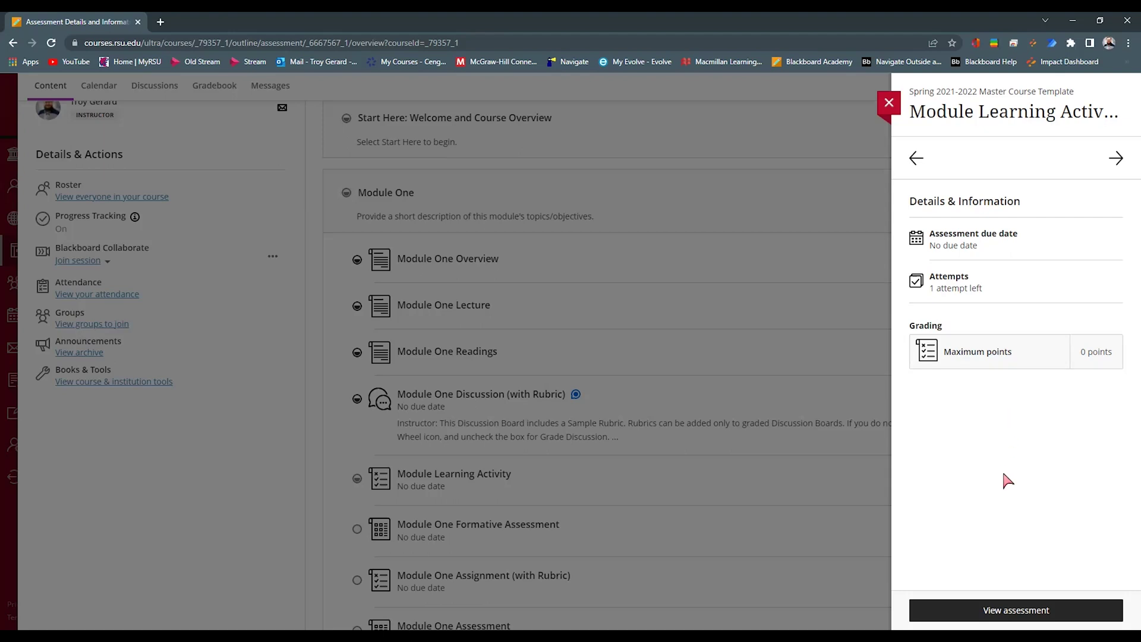
pyautogui.click(1034, 612)
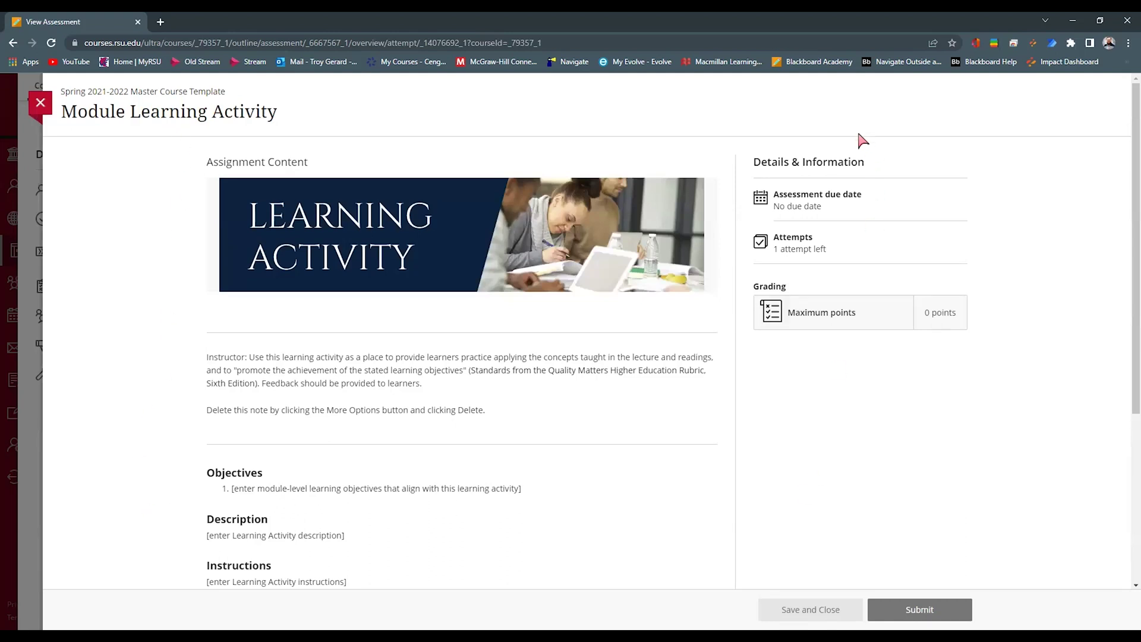
pyautogui.scroll(-4, 325, 190)
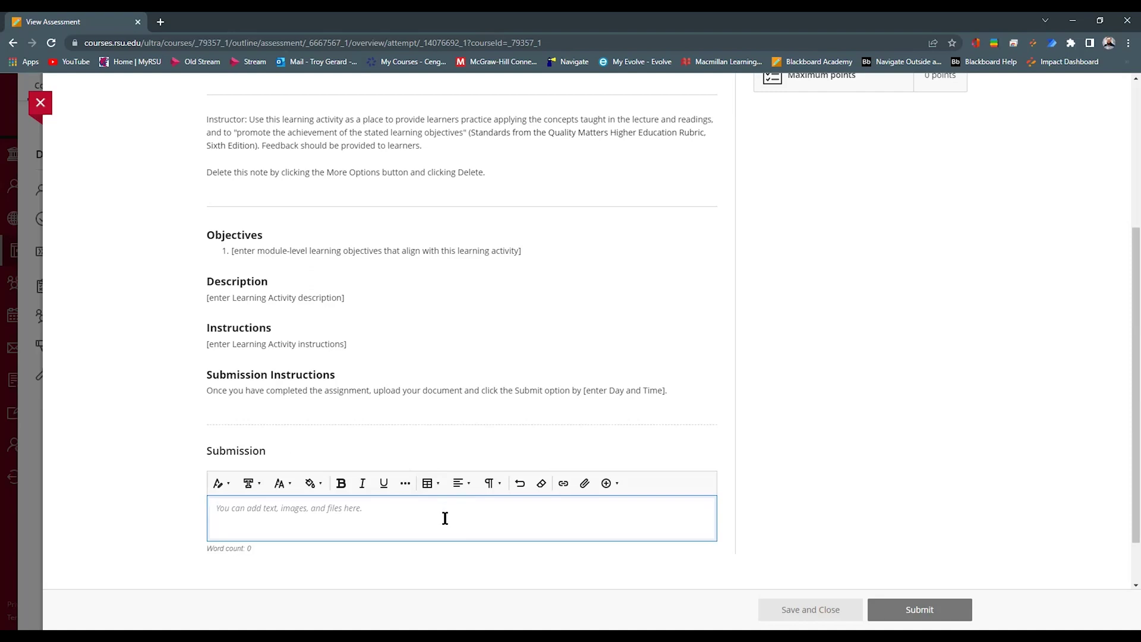
pyautogui.scroll(2, 445, 519)
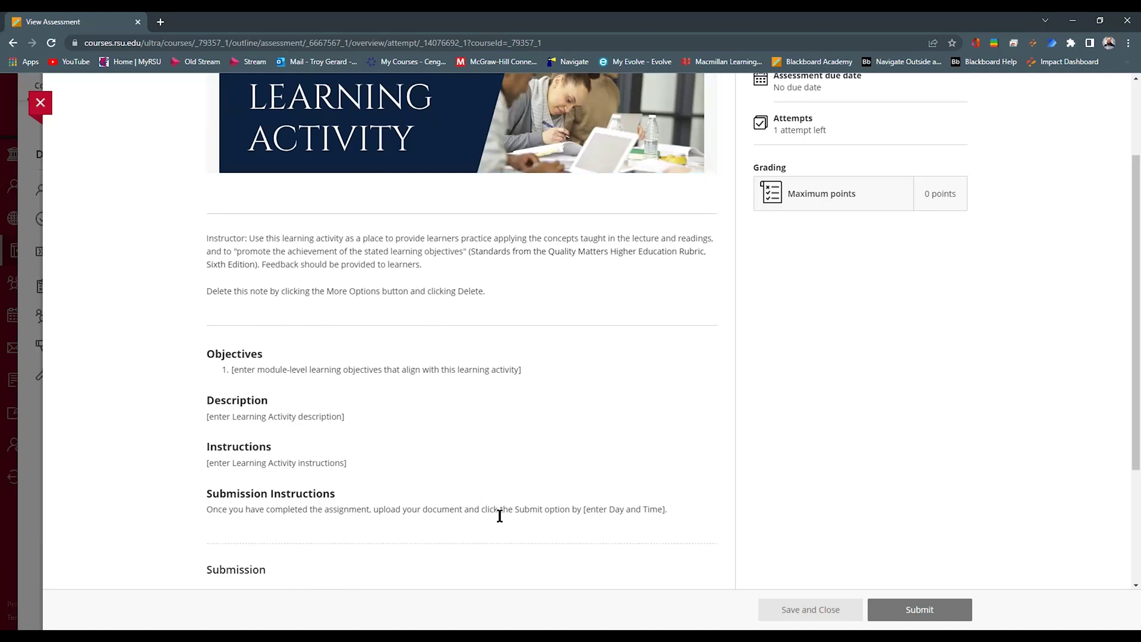
pyautogui.scroll(-3, 500, 516)
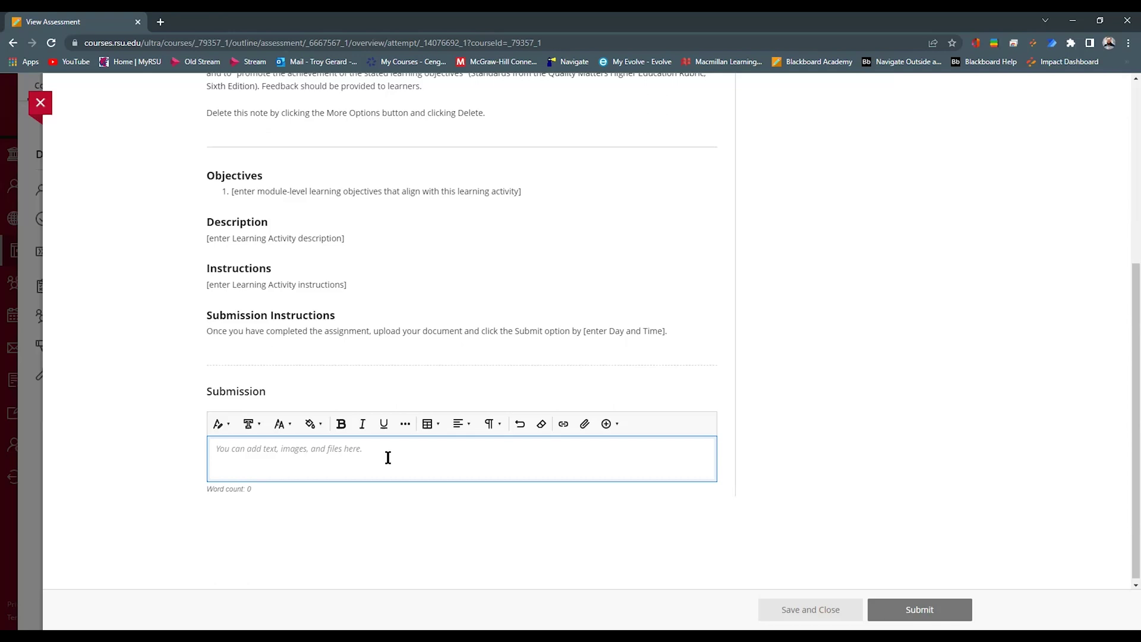
# Enter "text" as a trial answer in the Learning Activity submission and clear it again
pyautogui.write('tet')
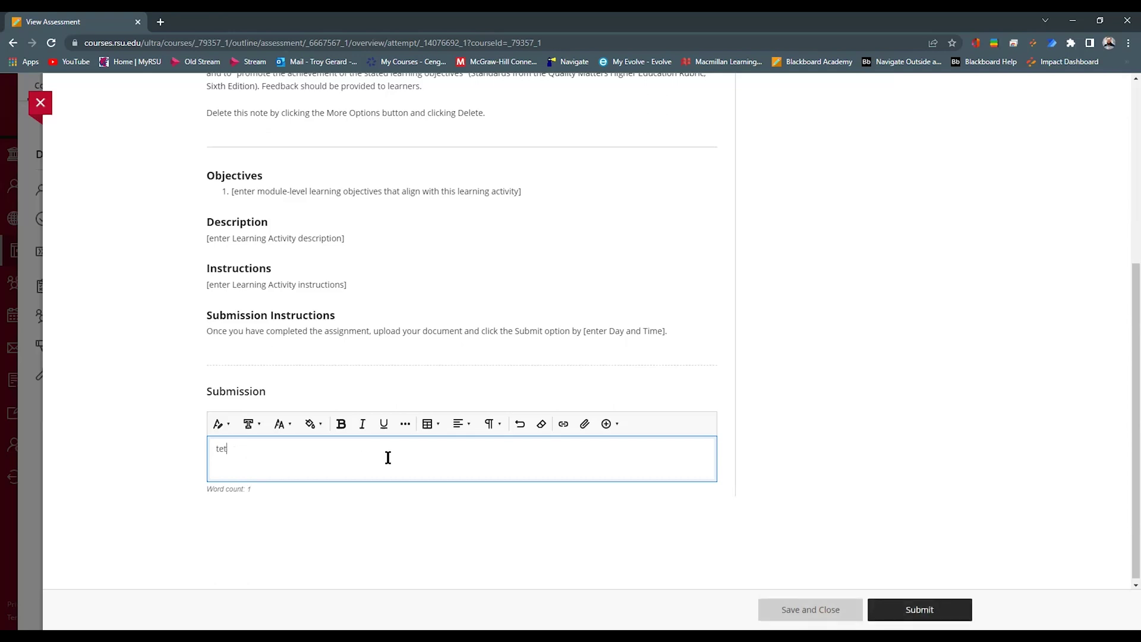
pyautogui.press('BackSpace')
pyautogui.write('ct')
pyautogui.write('xt')
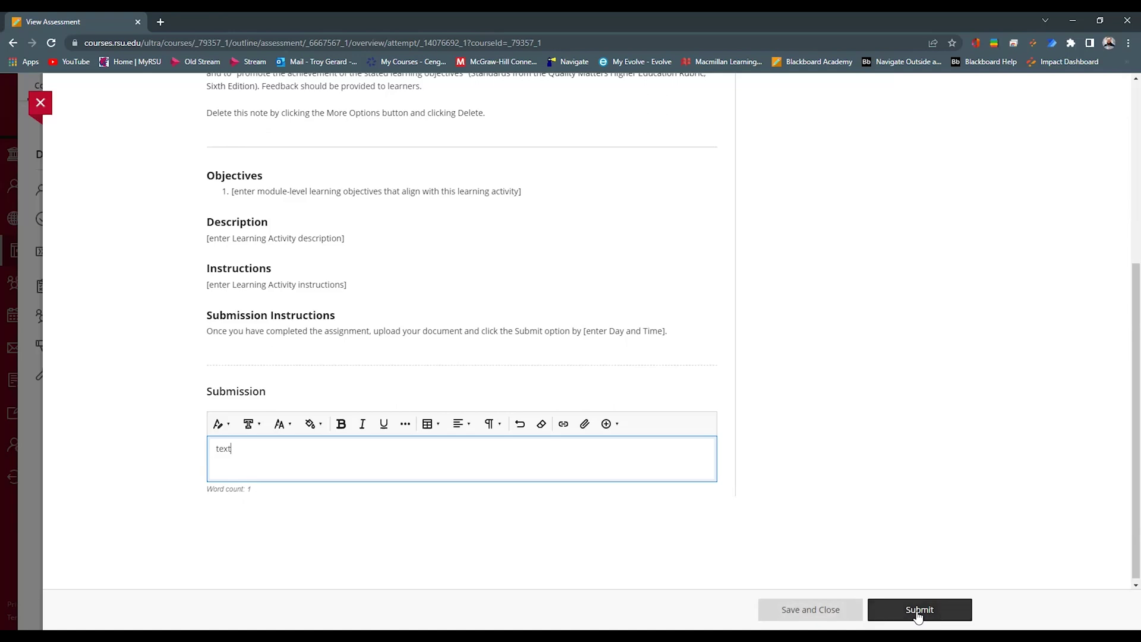
pyautogui.moveTo(300, 454); pyautogui.dragTo(205, 462)
pyautogui.press('BackSpace')
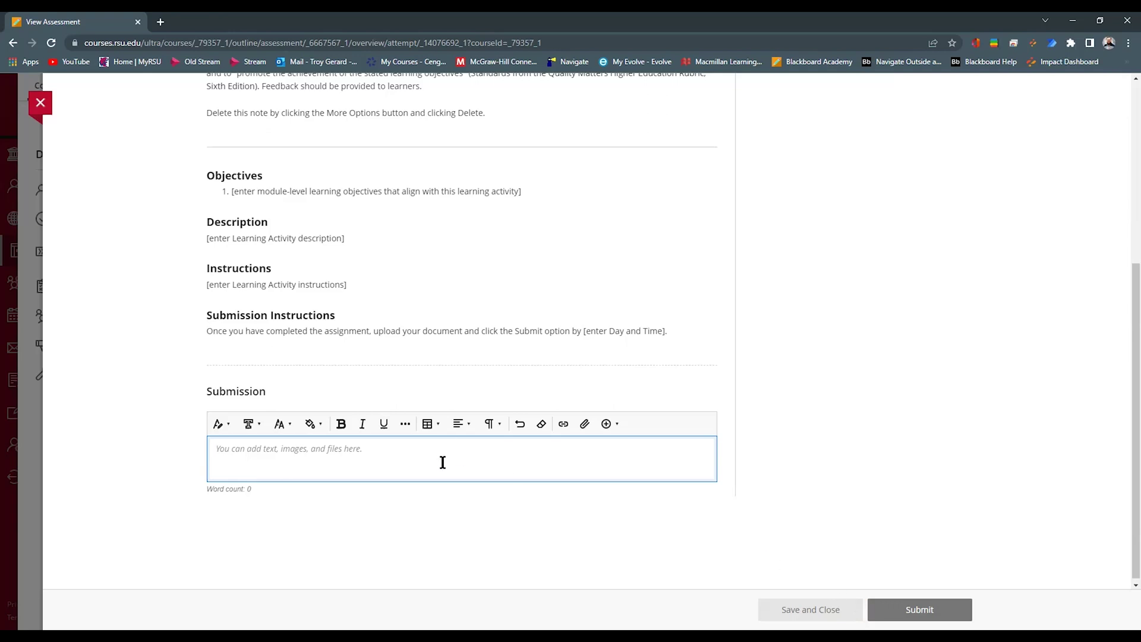
# Enter "text" as the Module Learning Activity submission, submit the assignment, and confirm the submission
pyautogui.scroll(2, 860, 500)
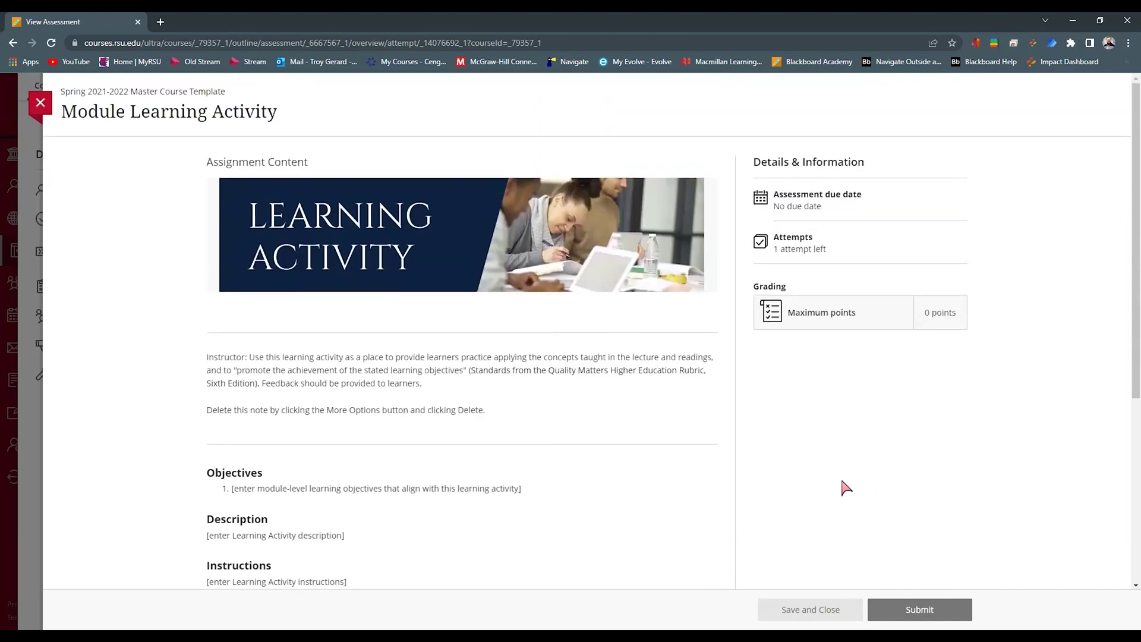
pyautogui.scroll(-3, 471, 509)
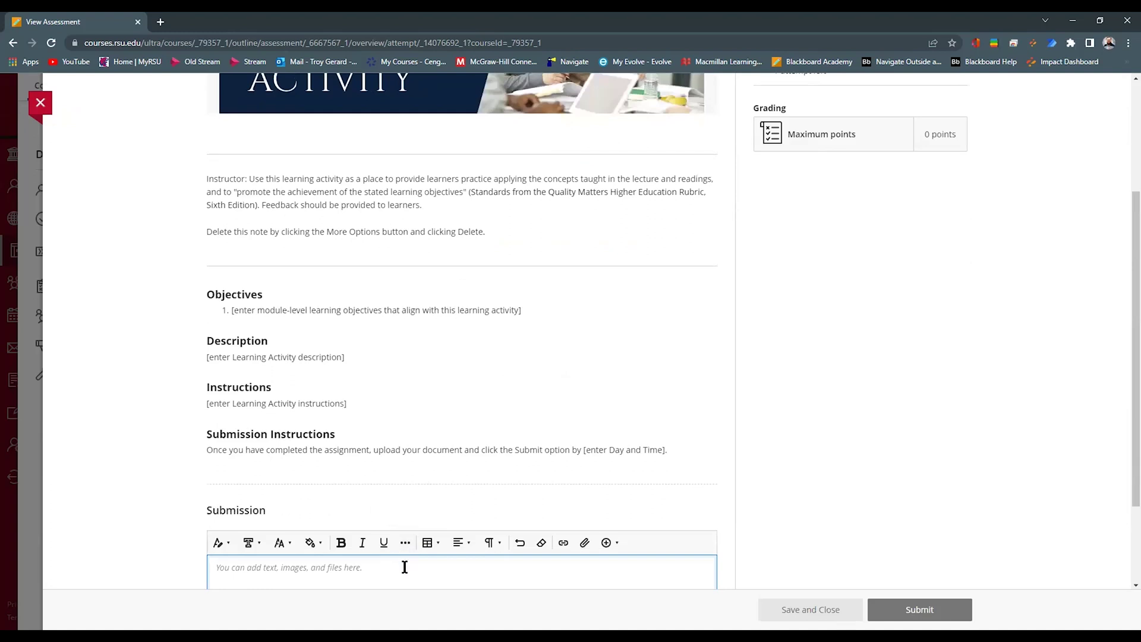
pyautogui.write('text')
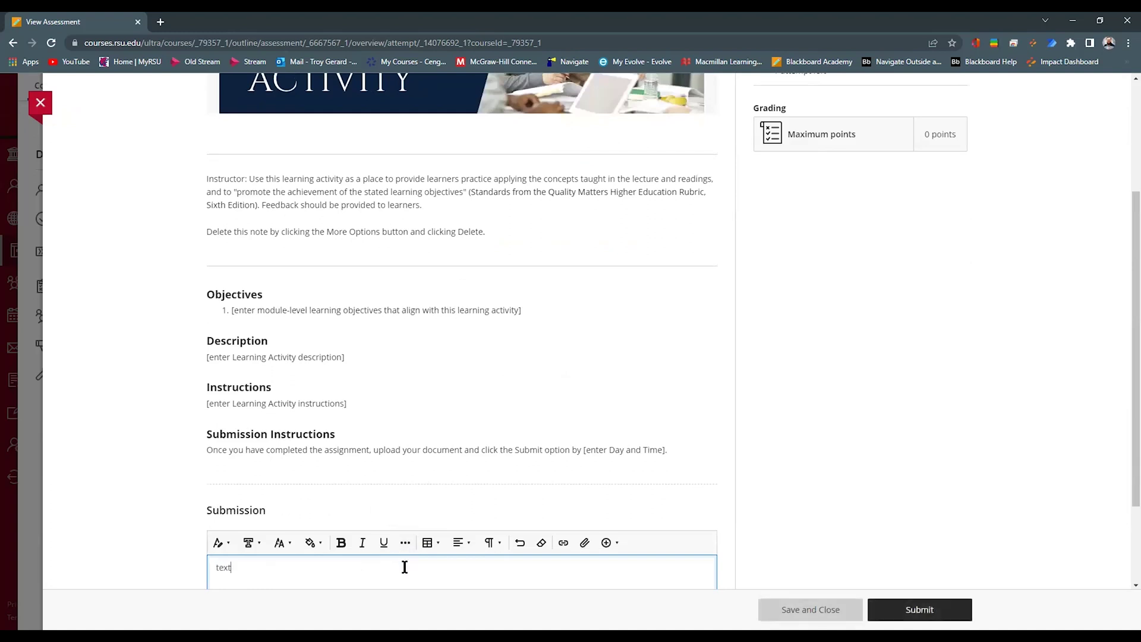
pyautogui.scroll(-2, 402, 440)
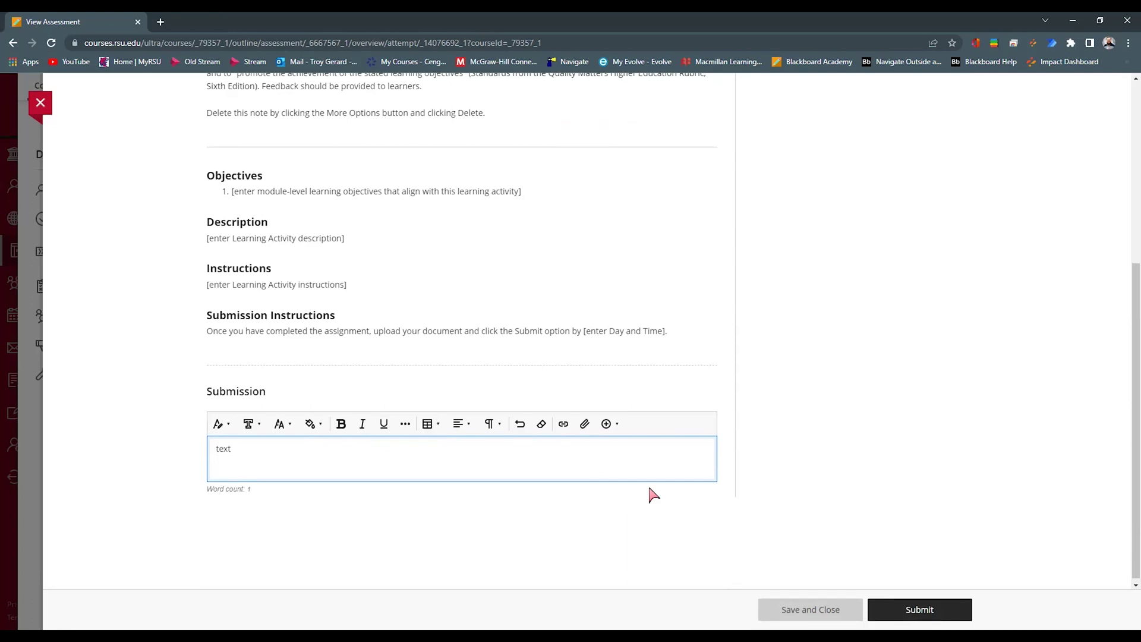
pyautogui.click(920, 613)
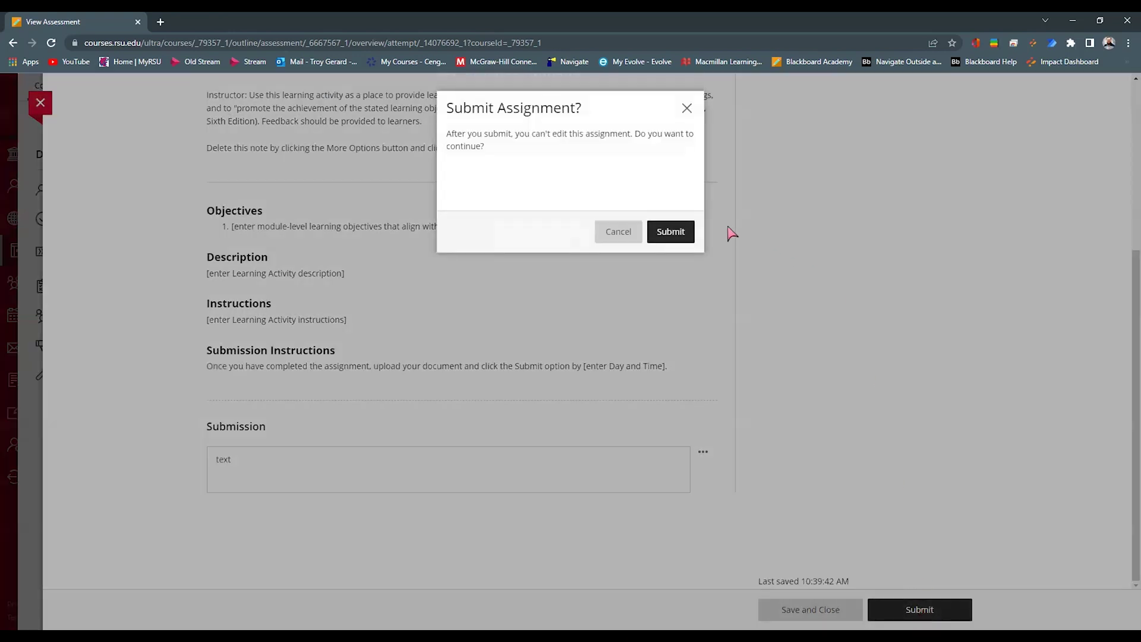
pyautogui.click(667, 232)
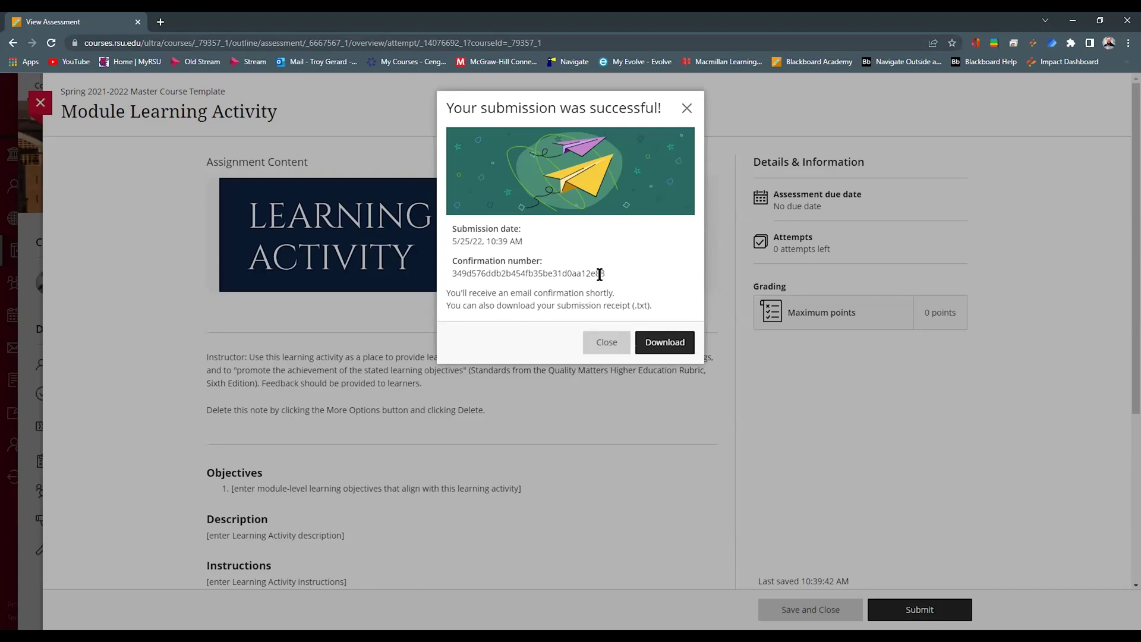
# Highlight the confirmation number in the submission receipt, clear the highlight, and close the receipt without downloading it
pyautogui.moveTo(610, 274); pyautogui.dragTo(453, 273)
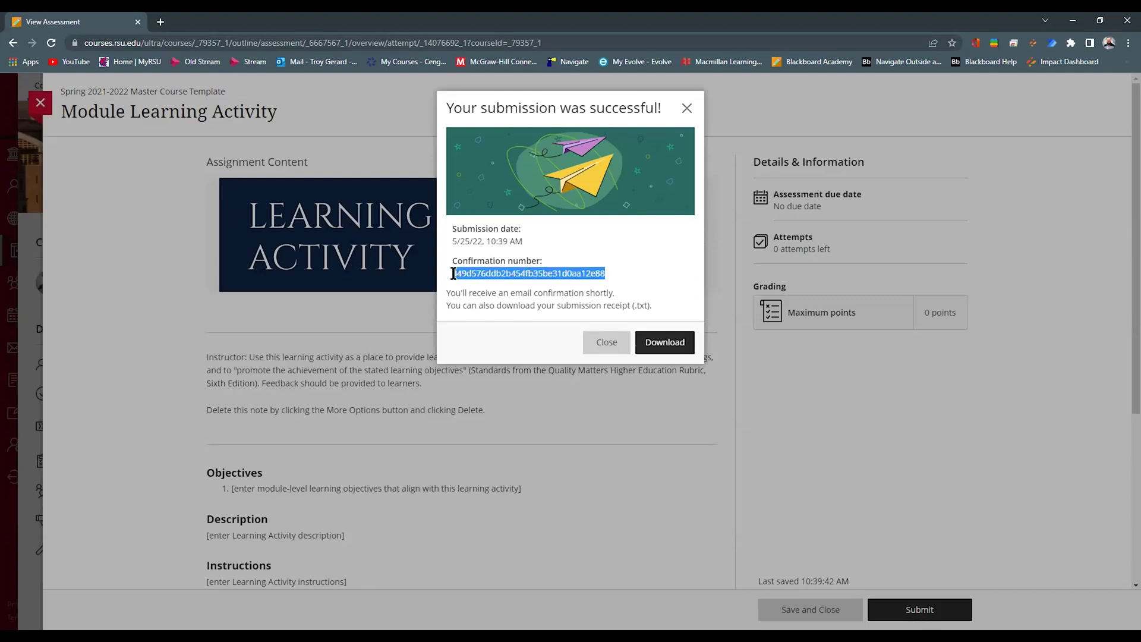
pyautogui.click(654, 293)
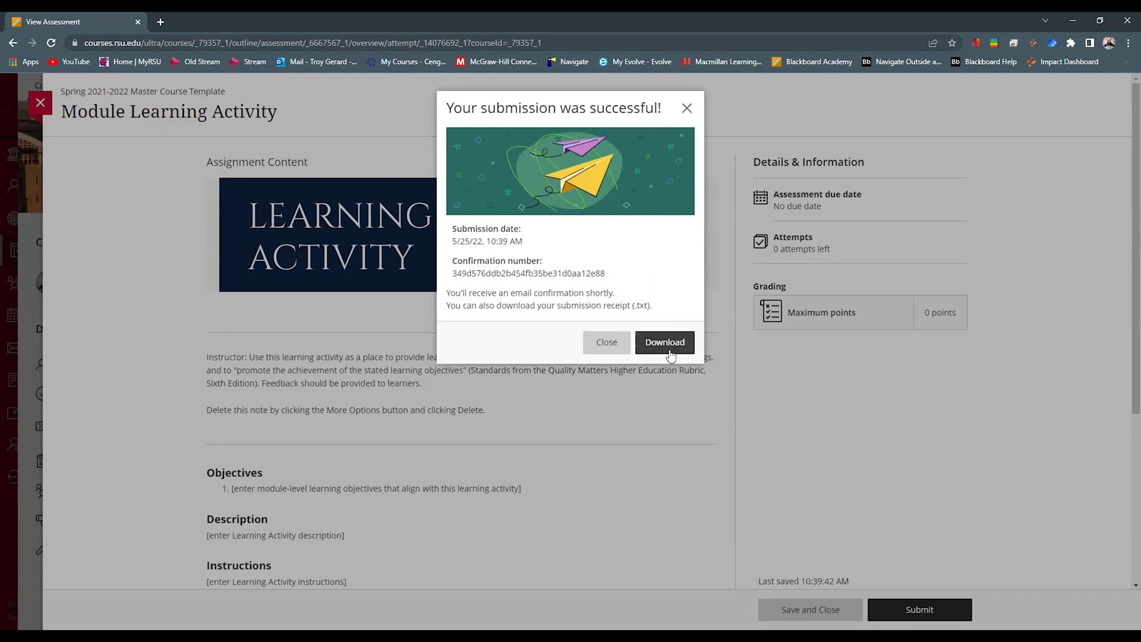
pyautogui.click(616, 348)
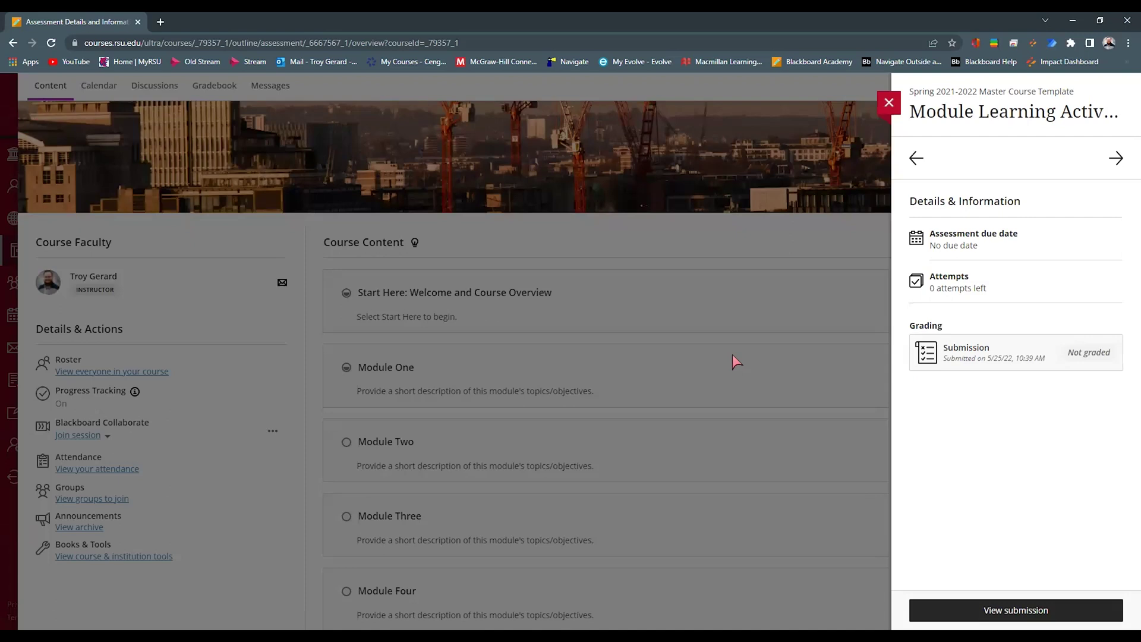
# Proceed to the Module One Formative Assessment, review its test details, instructions and Submission area, and close it without submitting
pyautogui.click(1116, 159)
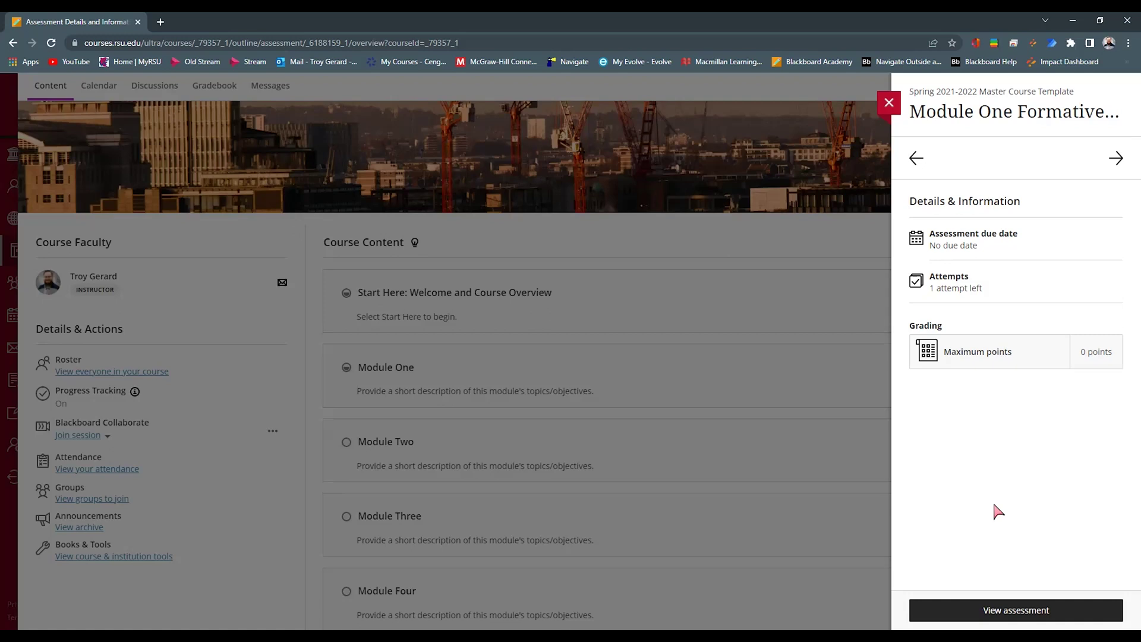
pyautogui.click(1030, 619)
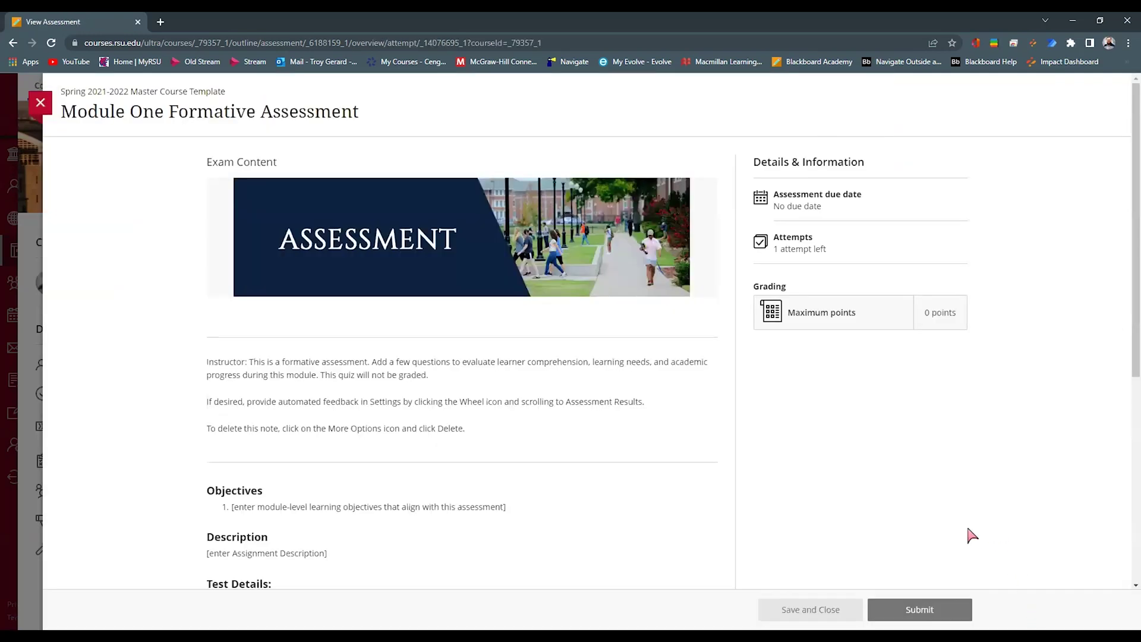
pyautogui.scroll(-5, 608, 432)
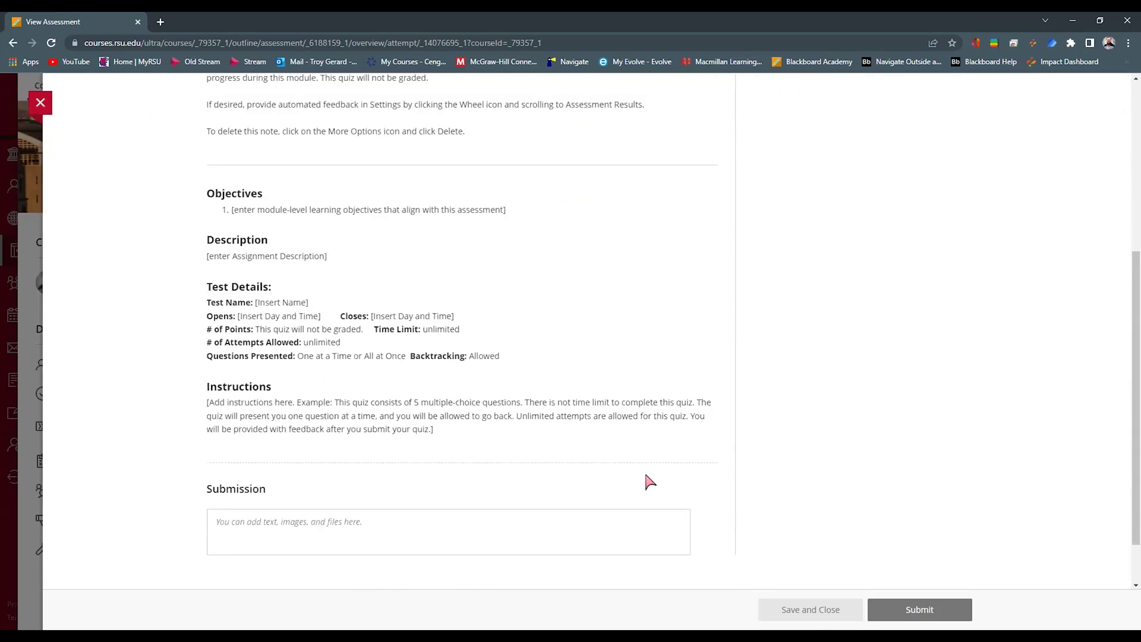
pyautogui.scroll(-1, 660, 478)
pyautogui.scroll(3, 664, 478)
pyautogui.scroll(1, 664, 478)
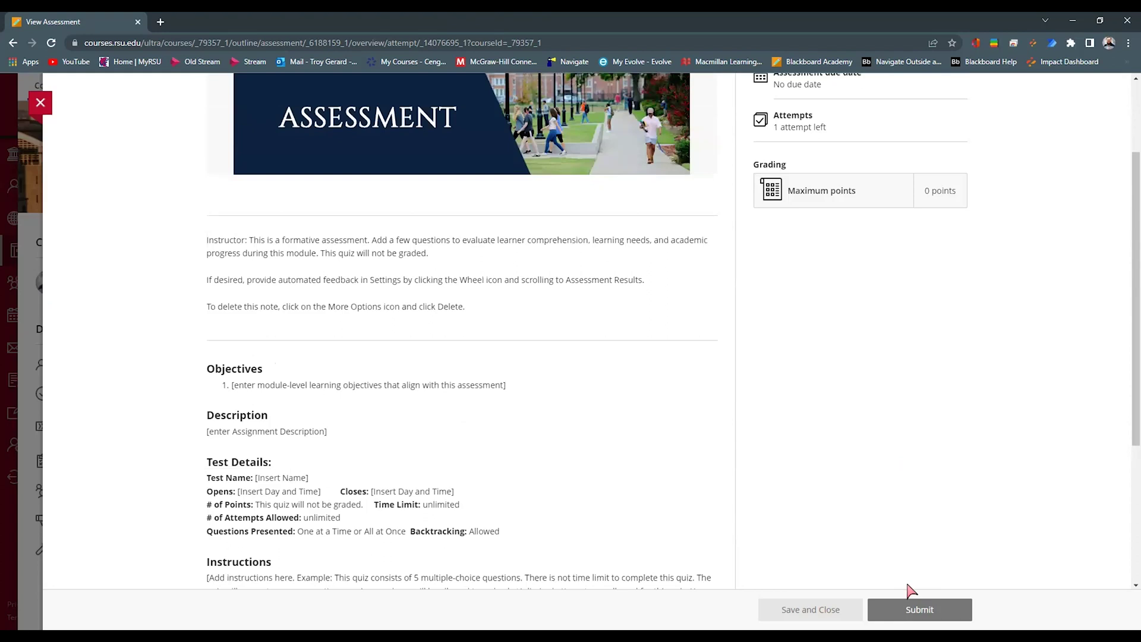
pyautogui.scroll(-3, 492, 464)
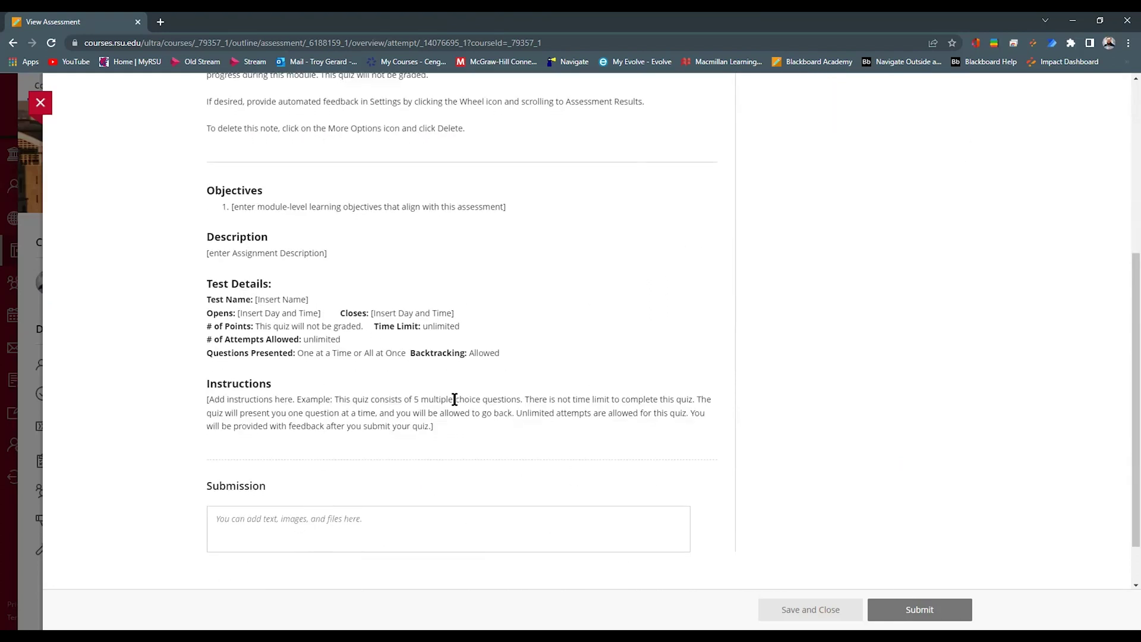
pyautogui.scroll(3, 615, 339)
pyautogui.scroll(3, 522, 433)
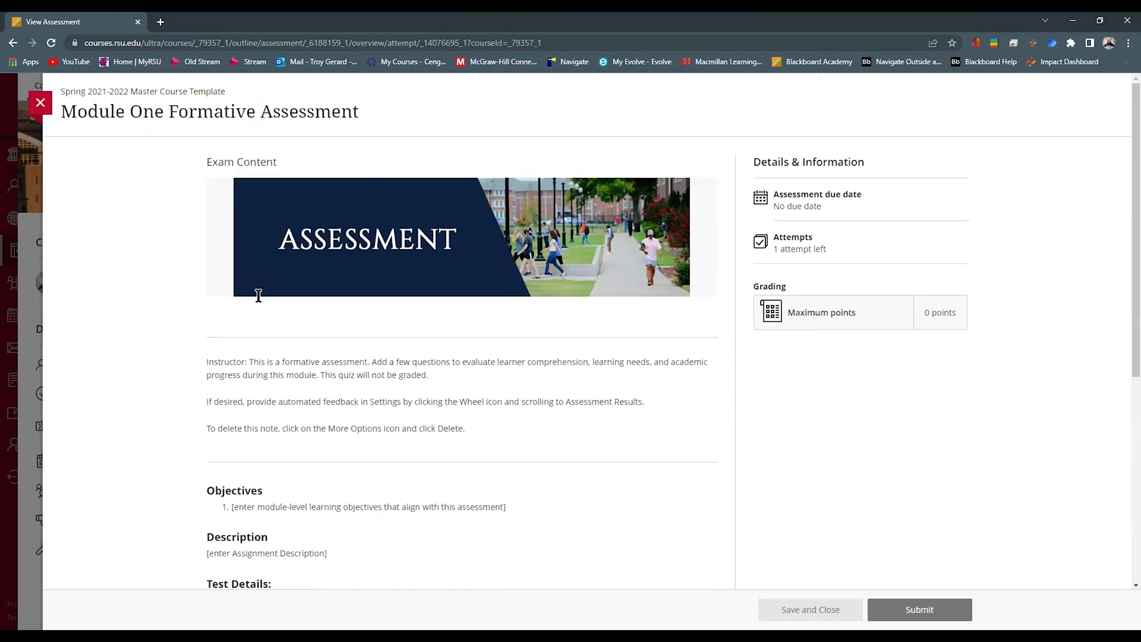
pyautogui.click(41, 106)
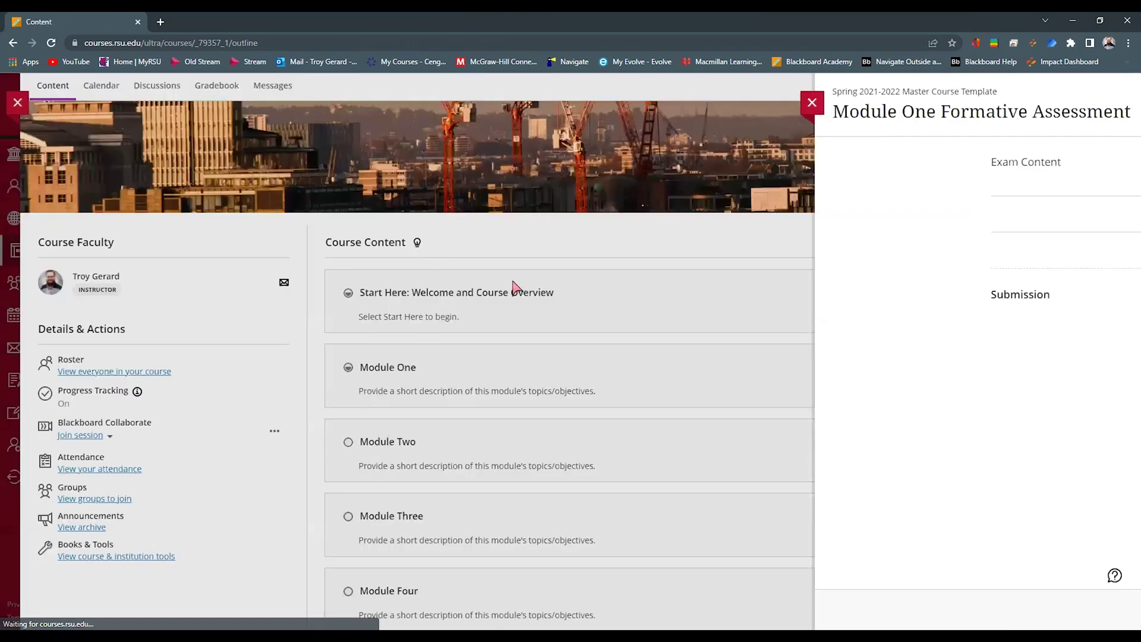
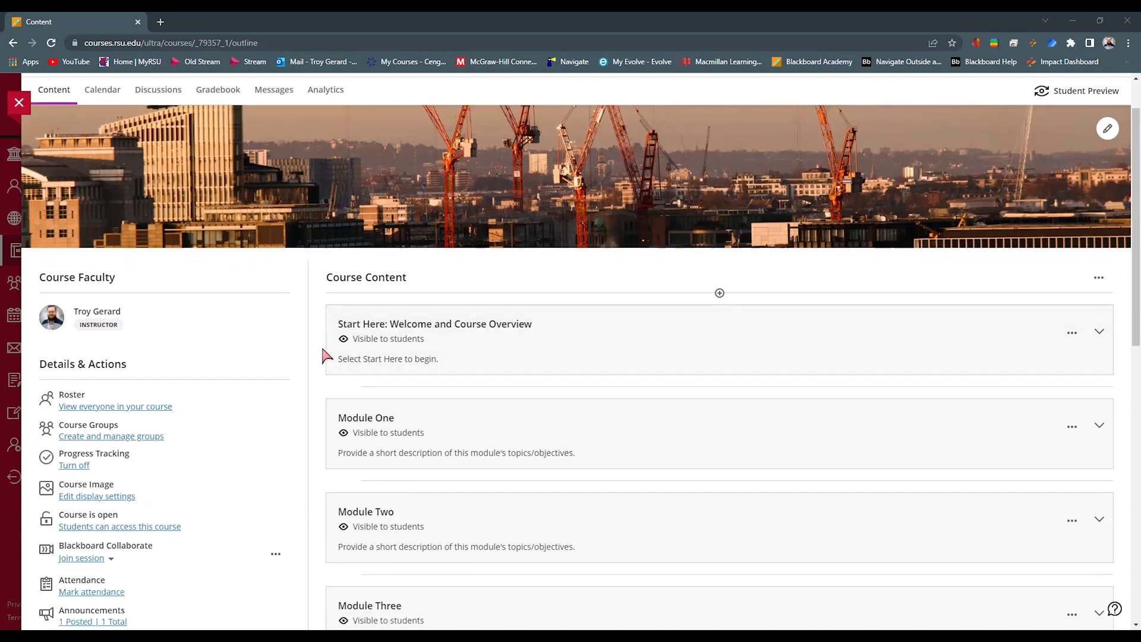
# Look over the instructor view of the course content and bring up the Start Student Preview prompt
pyautogui.scroll(-2, 252, 394)
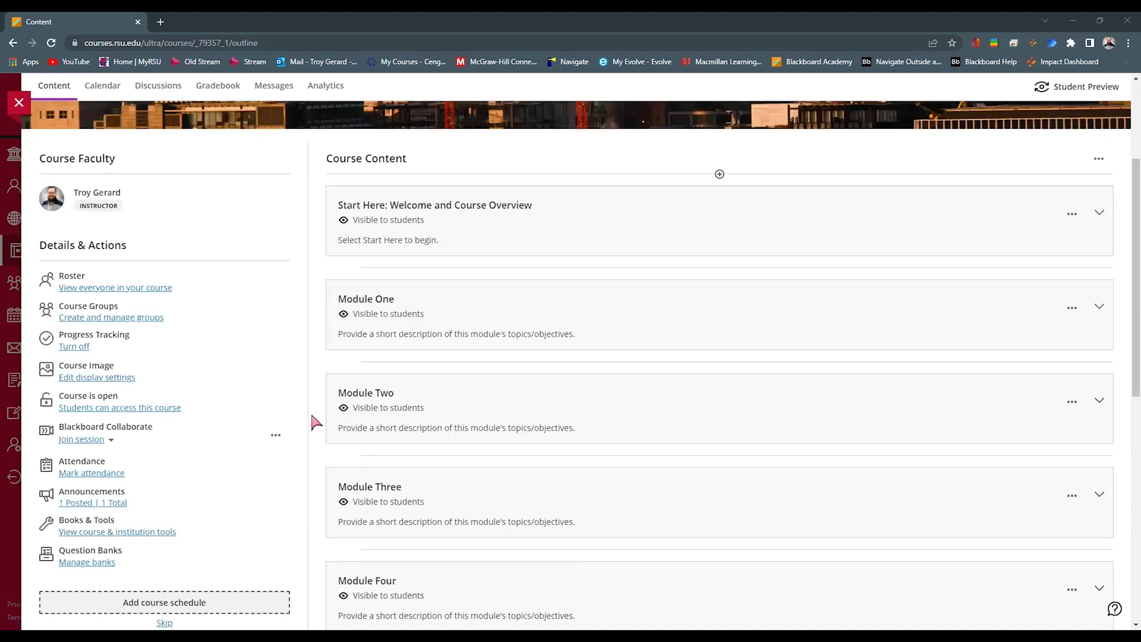
pyautogui.scroll(3, 339, 421)
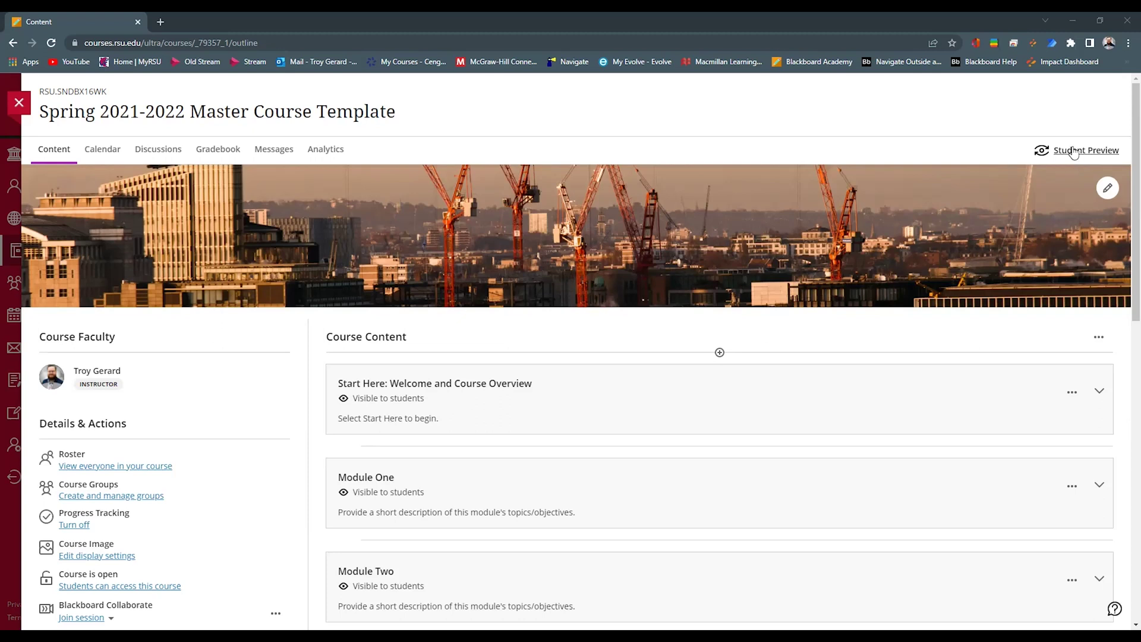
pyautogui.click(1071, 156)
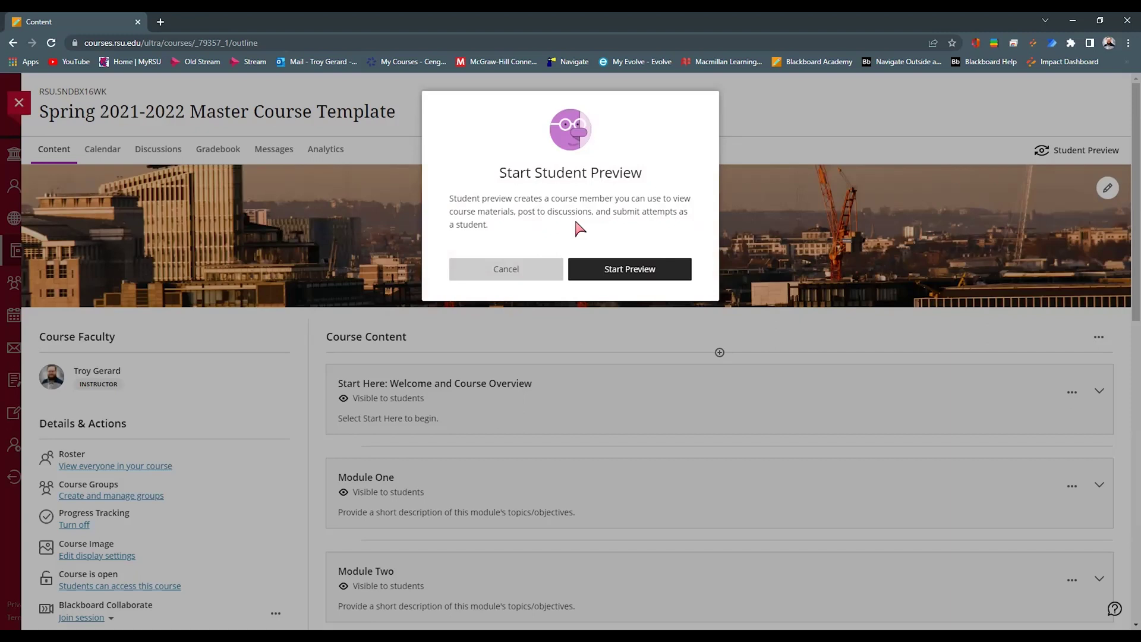
# Start the Student Preview and look over the student's view of the course details and module list
pyautogui.click(588, 271)
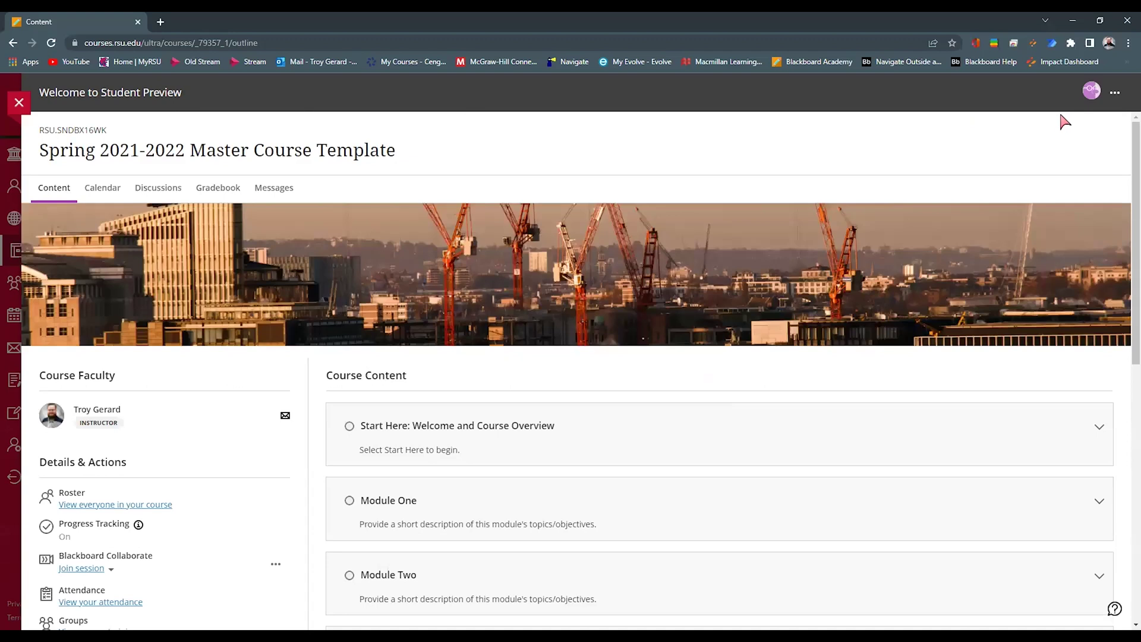
pyautogui.scroll(-2, 547, 244)
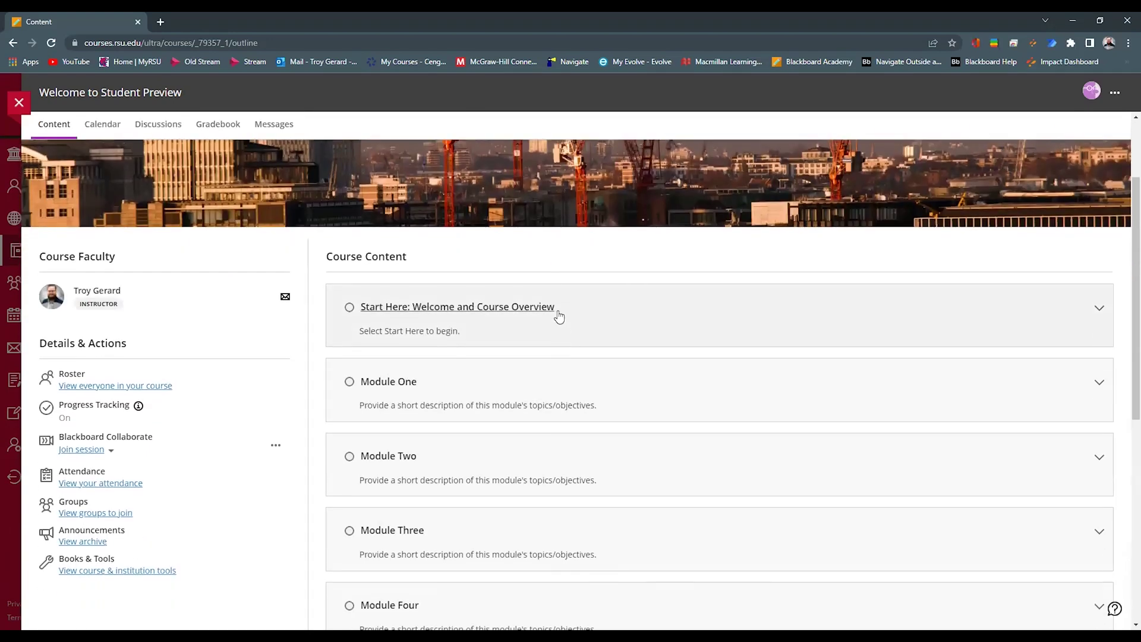
pyautogui.scroll(-2, 559, 312)
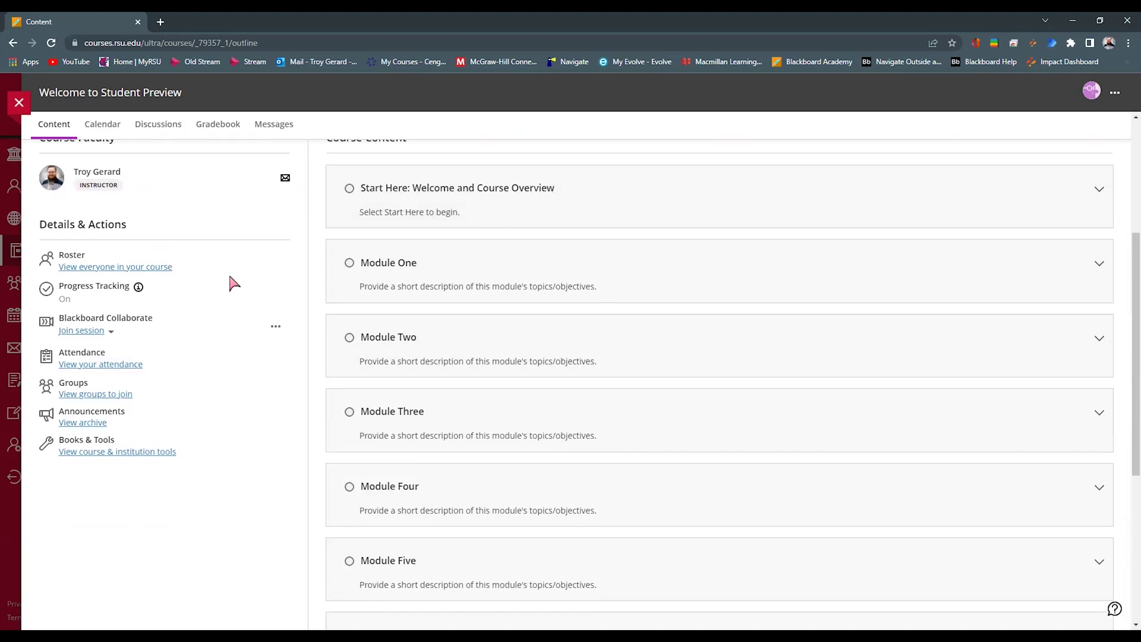
pyautogui.scroll(3, 198, 472)
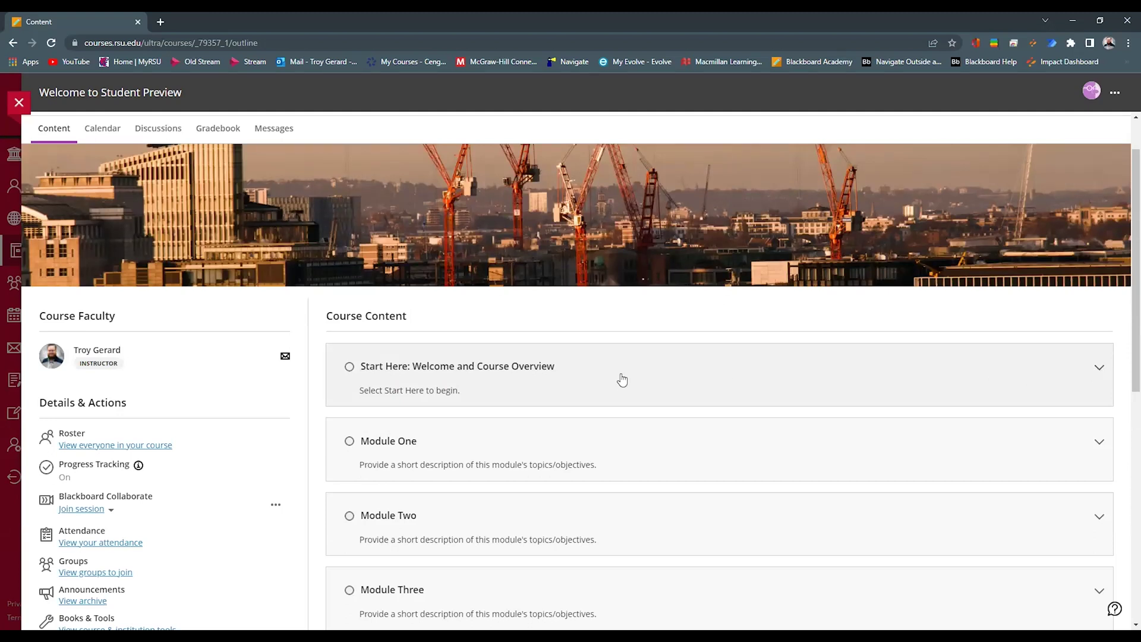
# Expand Start Here: Welcome and Course Overview, open its Start Here page, and read through the page
pyautogui.click(581, 372)
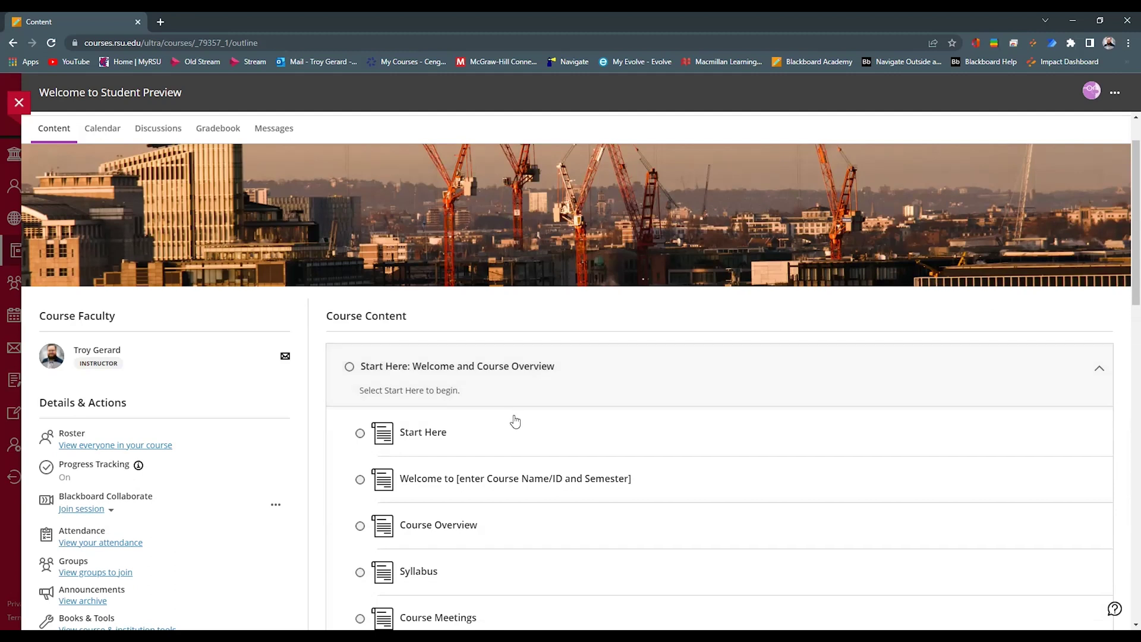
pyautogui.click(467, 433)
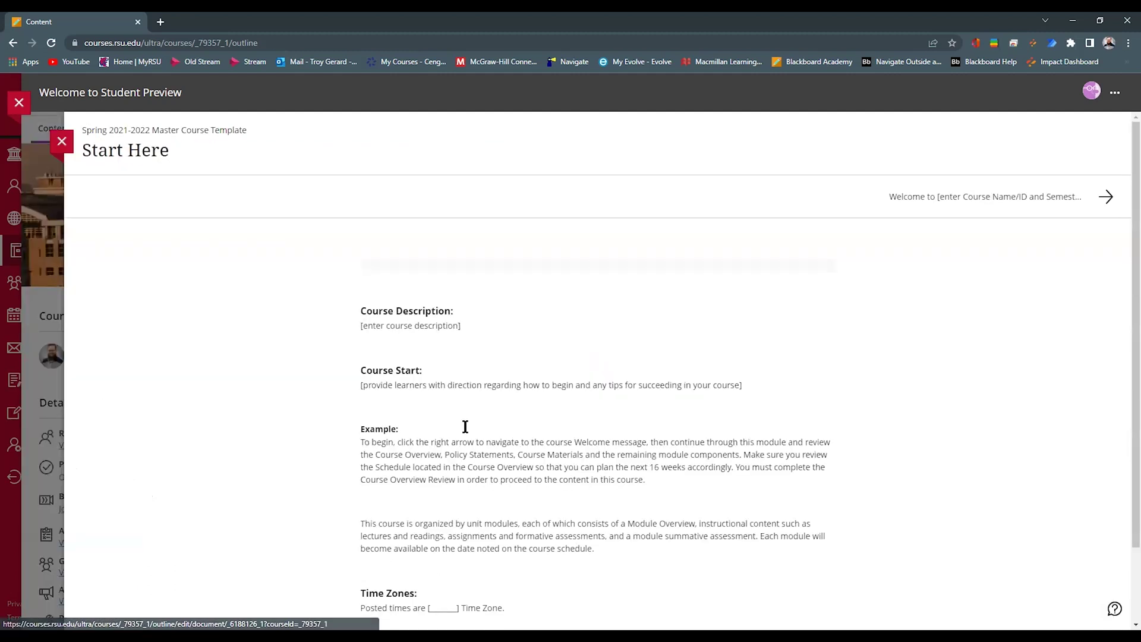
pyautogui.scroll(-3, 910, 387)
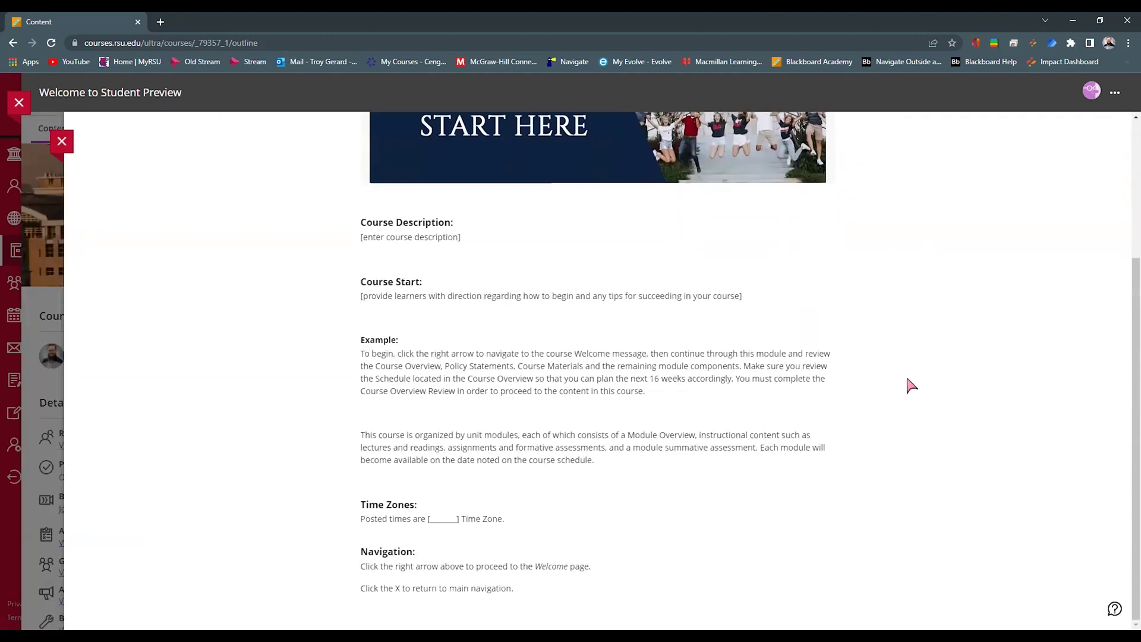
pyautogui.scroll(4, 923, 408)
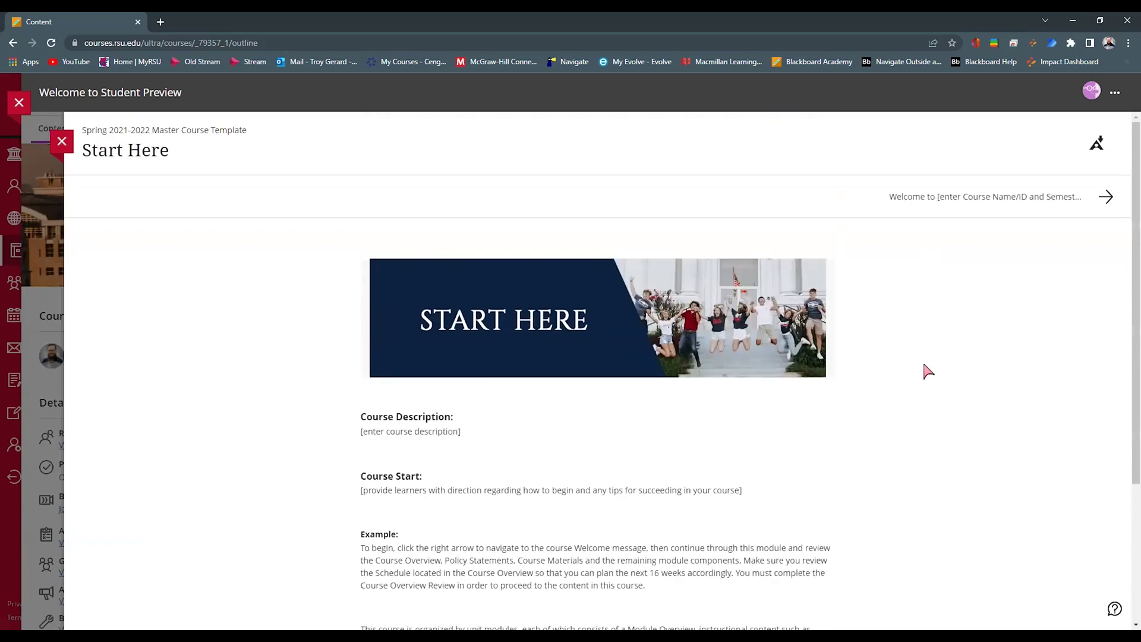
# Proceed through the Welcome, Course Overview and Syllabus pages in sequence, and return to the course content
pyautogui.click(996, 203)
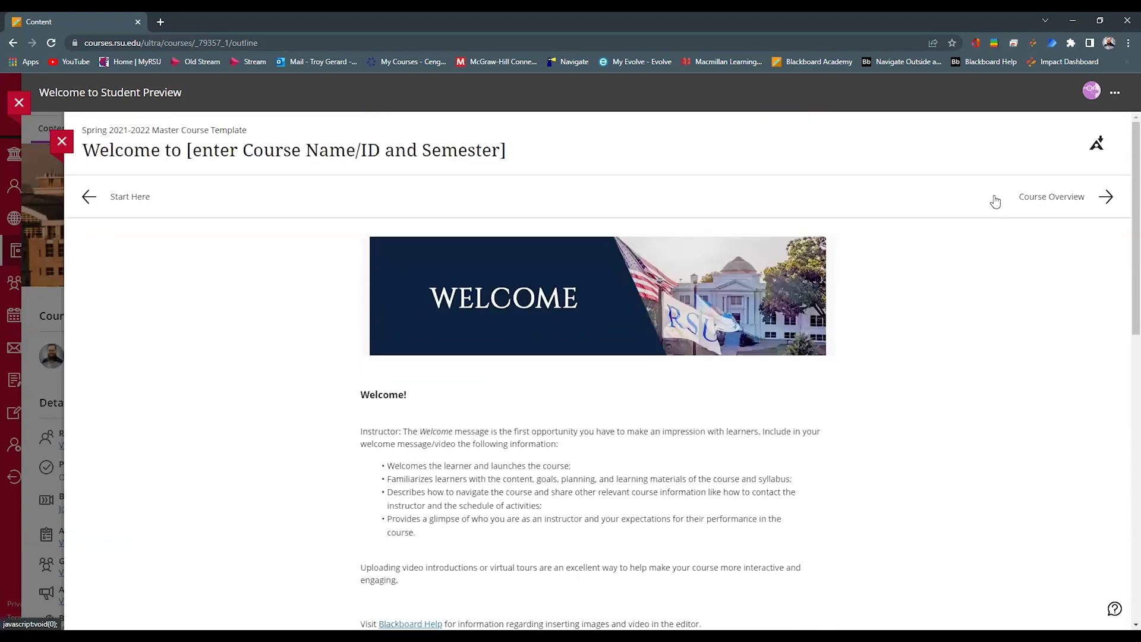
pyautogui.click(1050, 201)
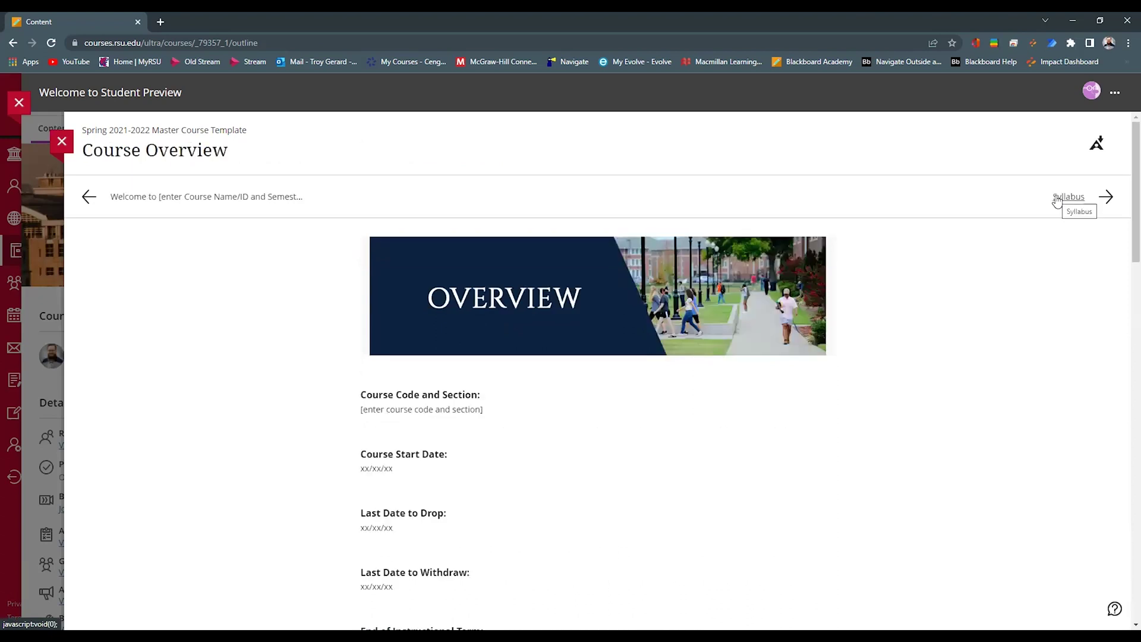
pyautogui.click(1057, 201)
pyautogui.click(86, 145)
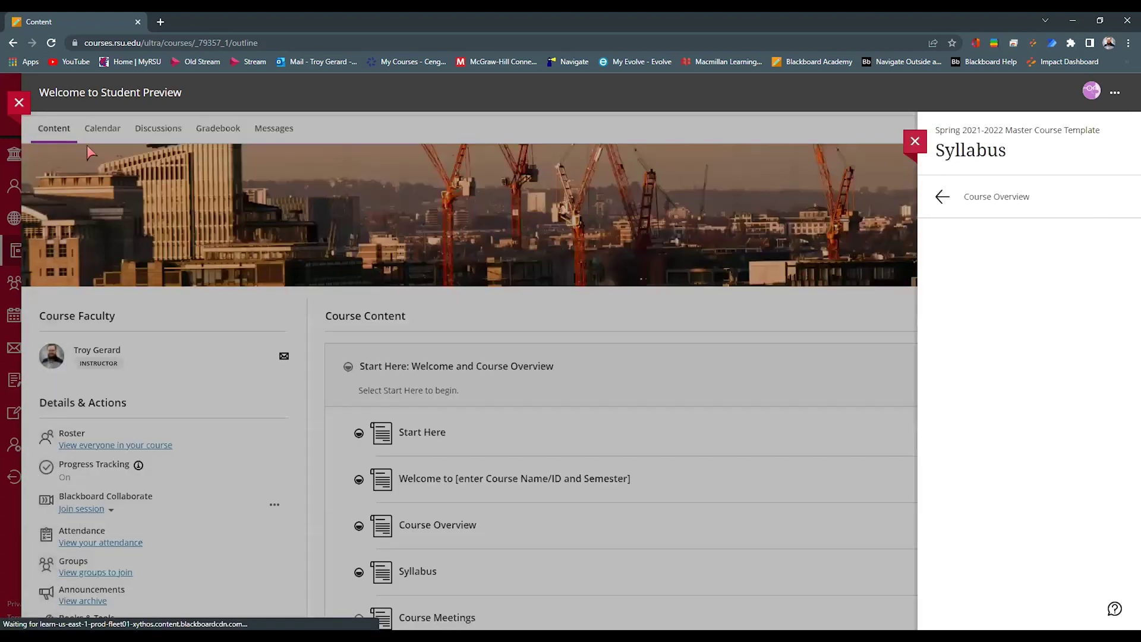
# Open the Introduction discussion from the Start Here module and post the response "testing"
pyautogui.scroll(-1, 360, 380)
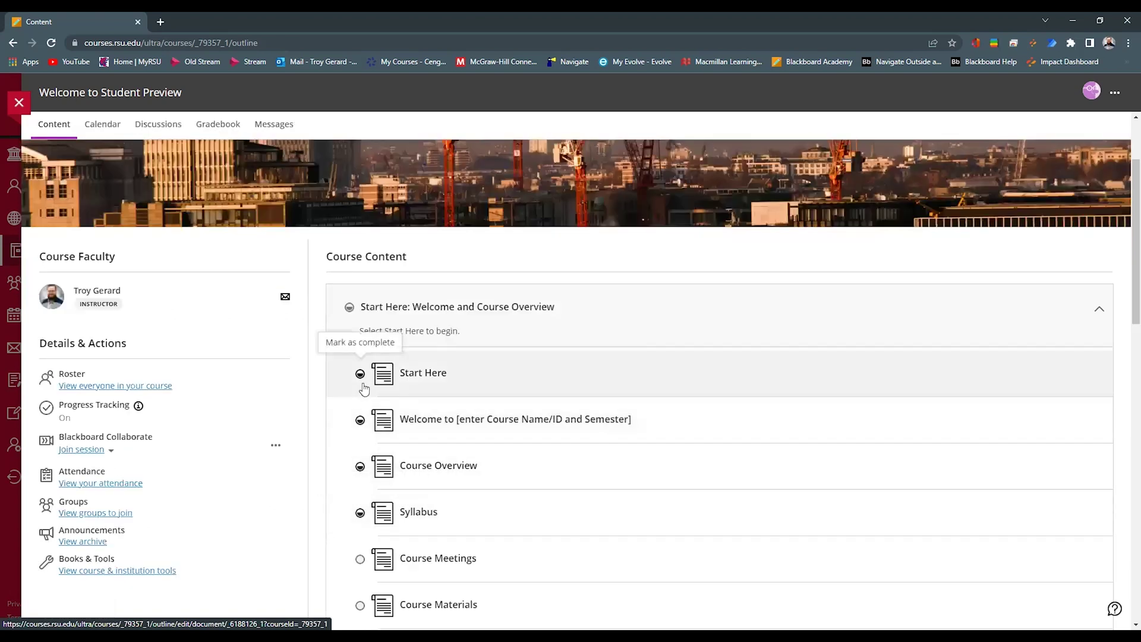
pyautogui.scroll(-3, 664, 362)
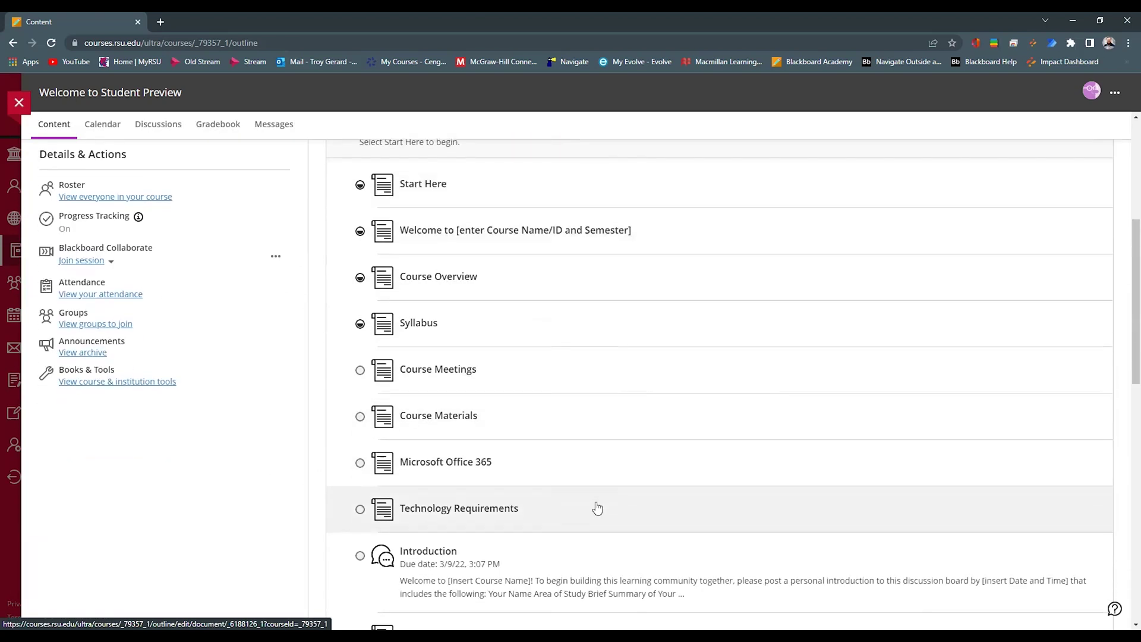
pyautogui.scroll(-2, 597, 509)
pyautogui.click(591, 449)
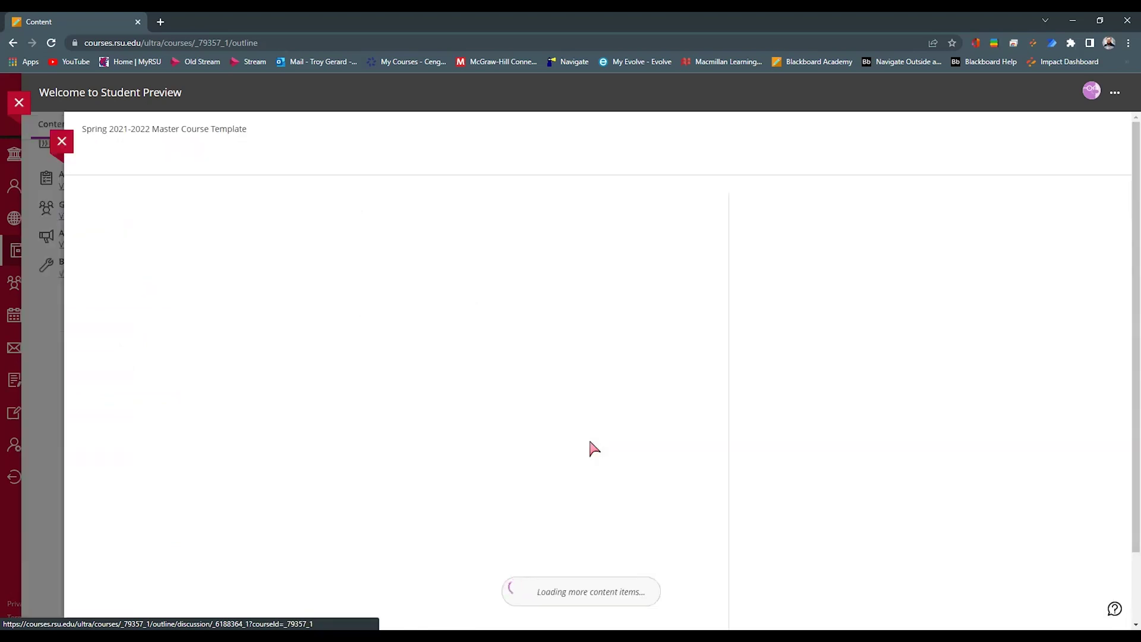
pyautogui.scroll(-3, 510, 388)
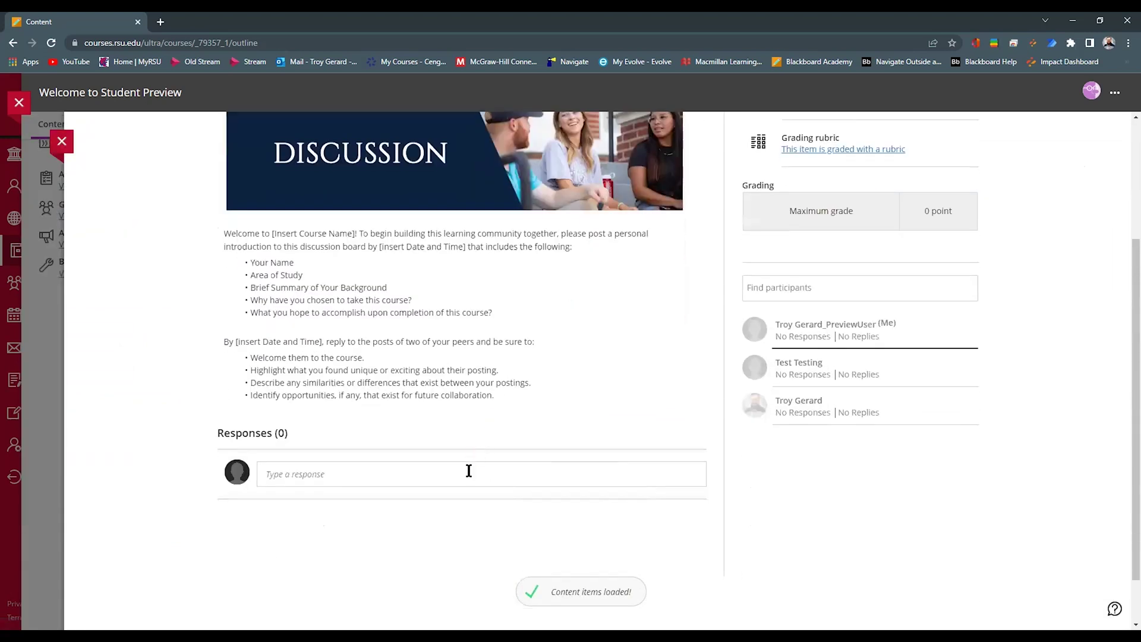
pyautogui.click(469, 471)
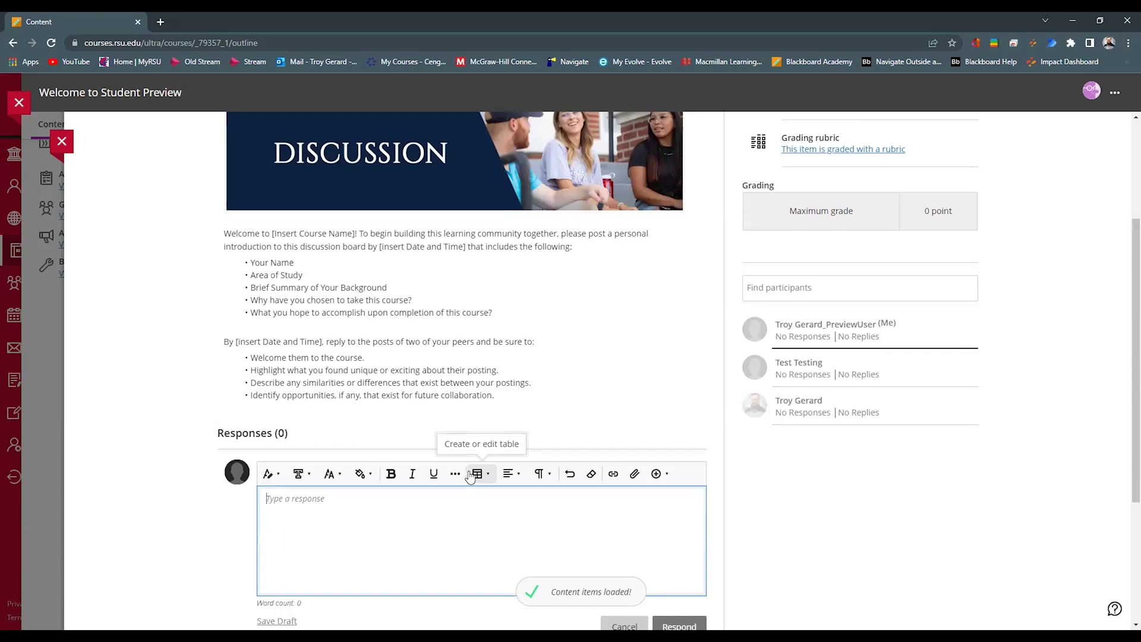
pyautogui.write('testing')
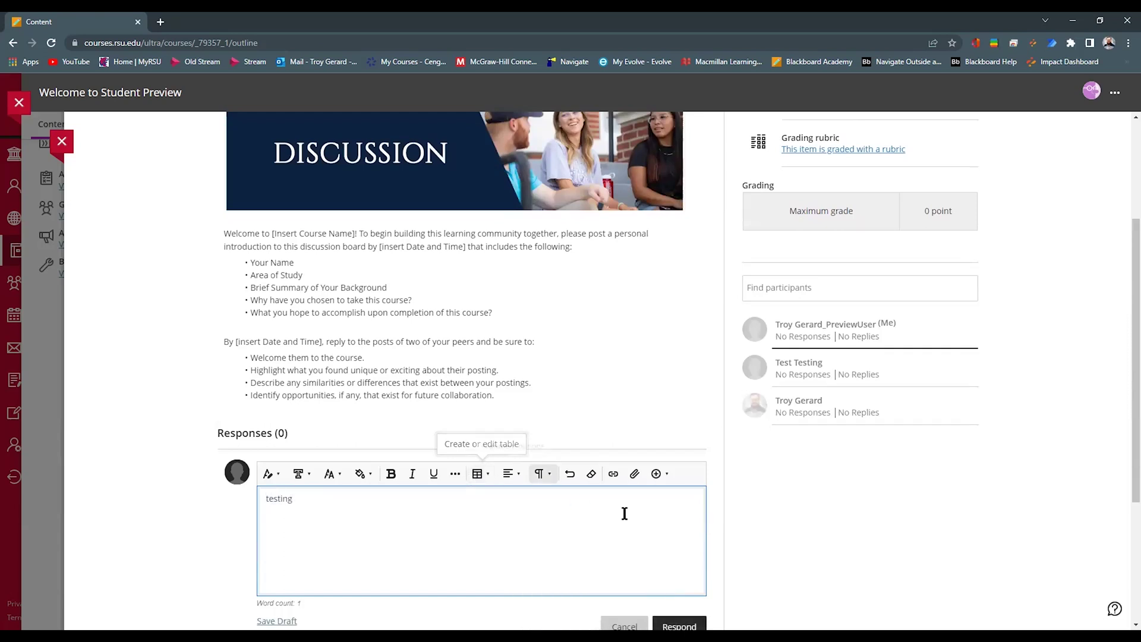
pyautogui.scroll(-1, 625, 524)
pyautogui.click(681, 569)
# Review the Introduction discussion's participant list, due date and grading rubric details, and close the discussion
pyautogui.scroll(3, 784, 556)
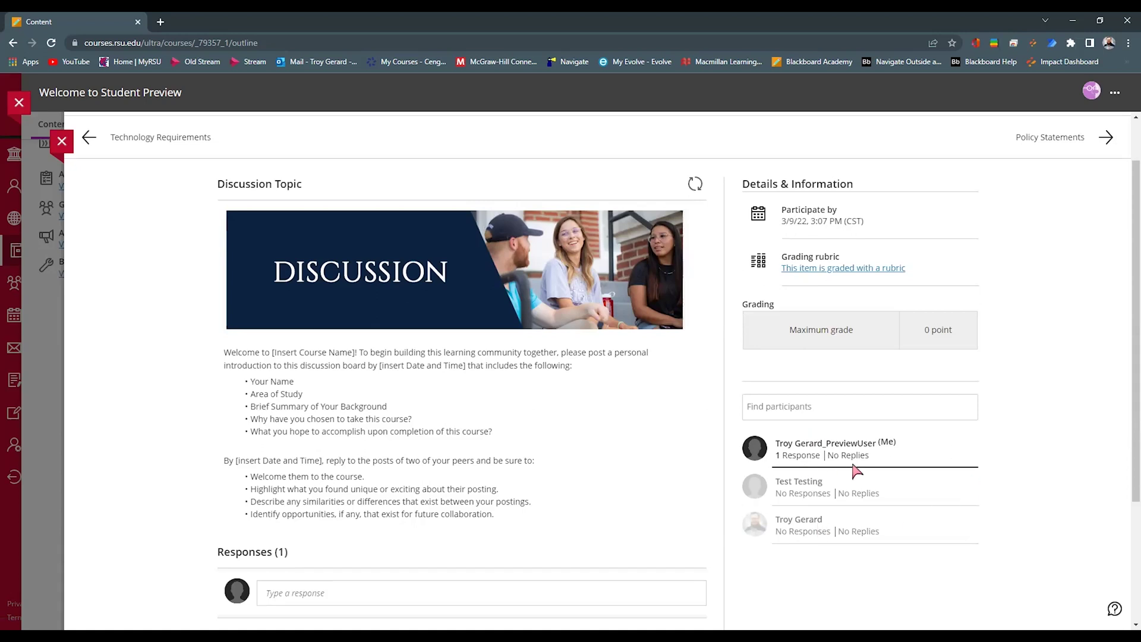
pyautogui.scroll(1, 1023, 411)
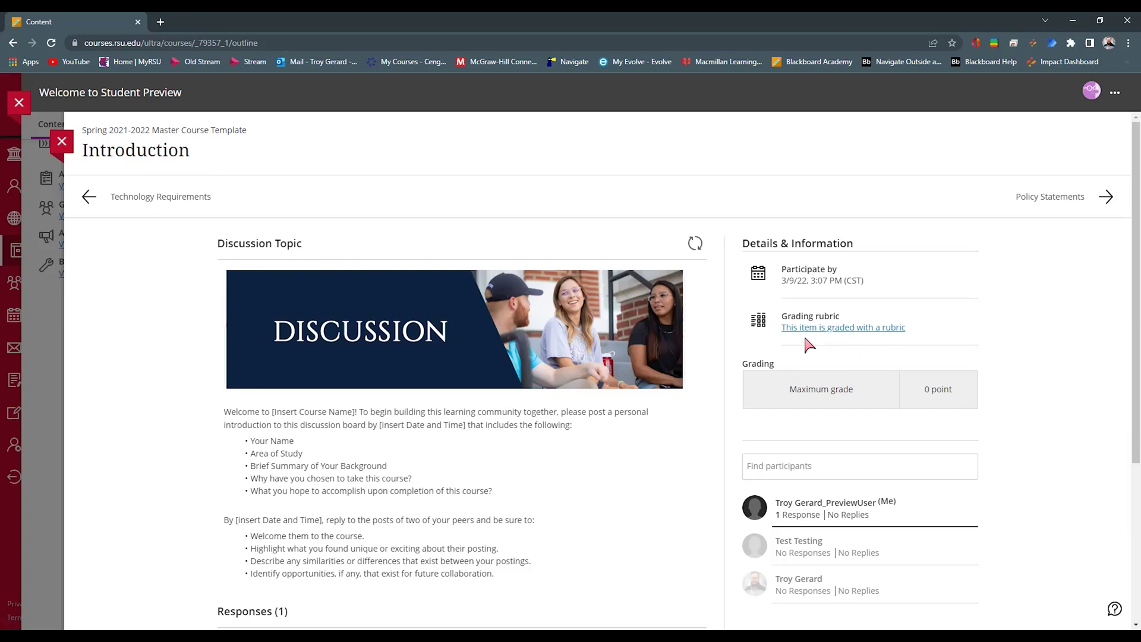
pyautogui.click(63, 145)
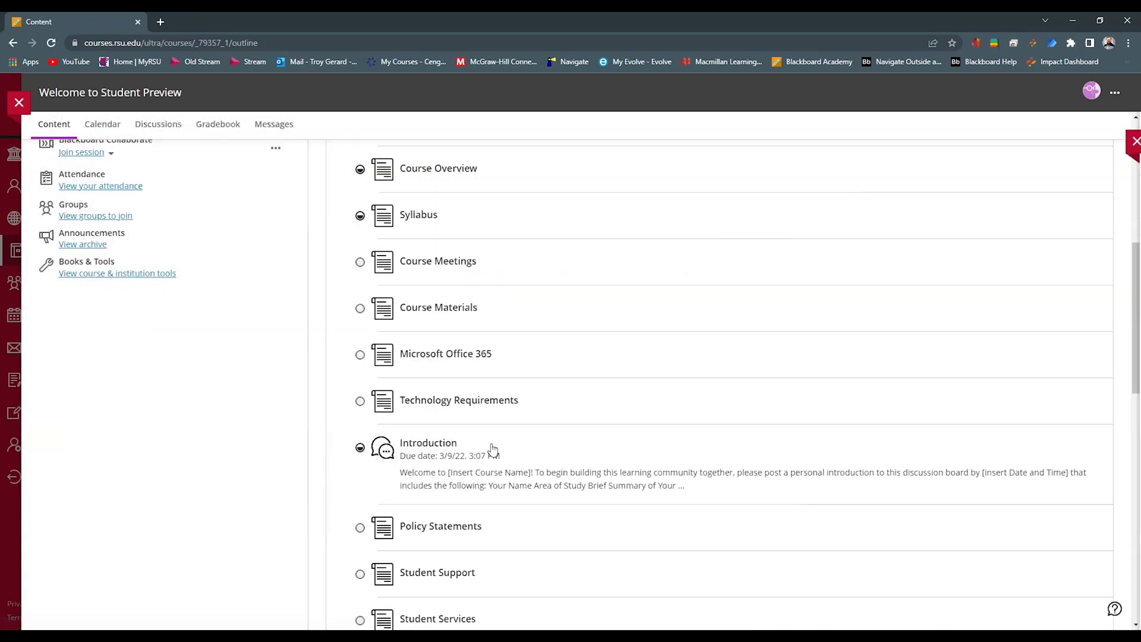
# Examine the progress markers beside the Start Here module's items, including the Introduction discussion
pyautogui.scroll(5, 635, 426)
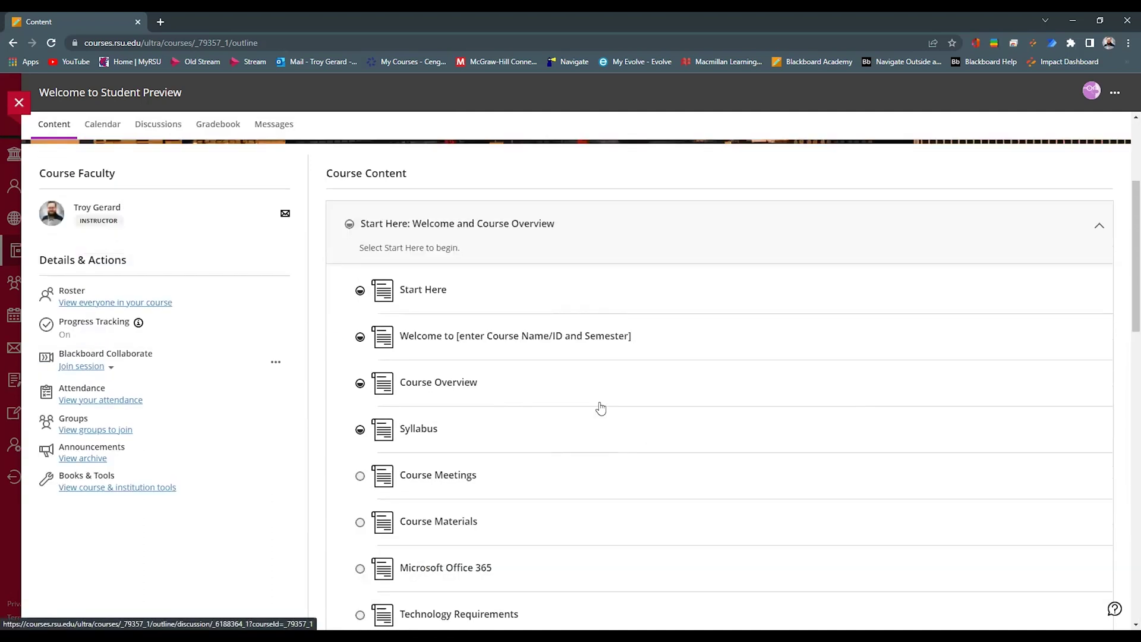
pyautogui.scroll(2, 649, 382)
pyautogui.scroll(-2, 582, 395)
pyautogui.scroll(-1, 582, 399)
pyautogui.scroll(-1, 580, 403)
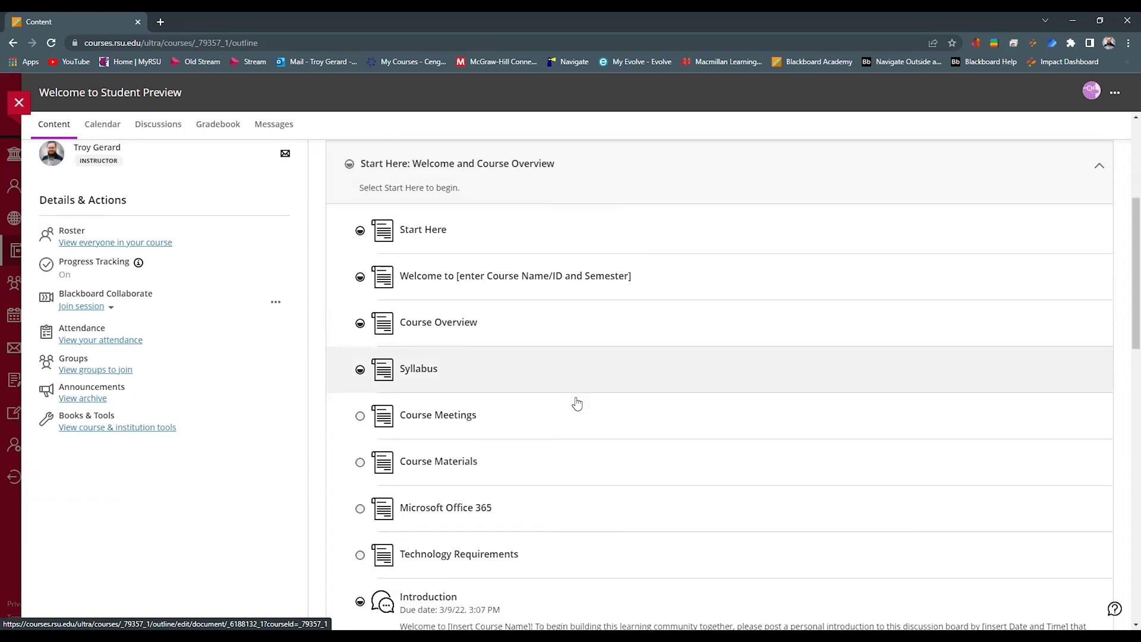
pyautogui.scroll(-3, 536, 505)
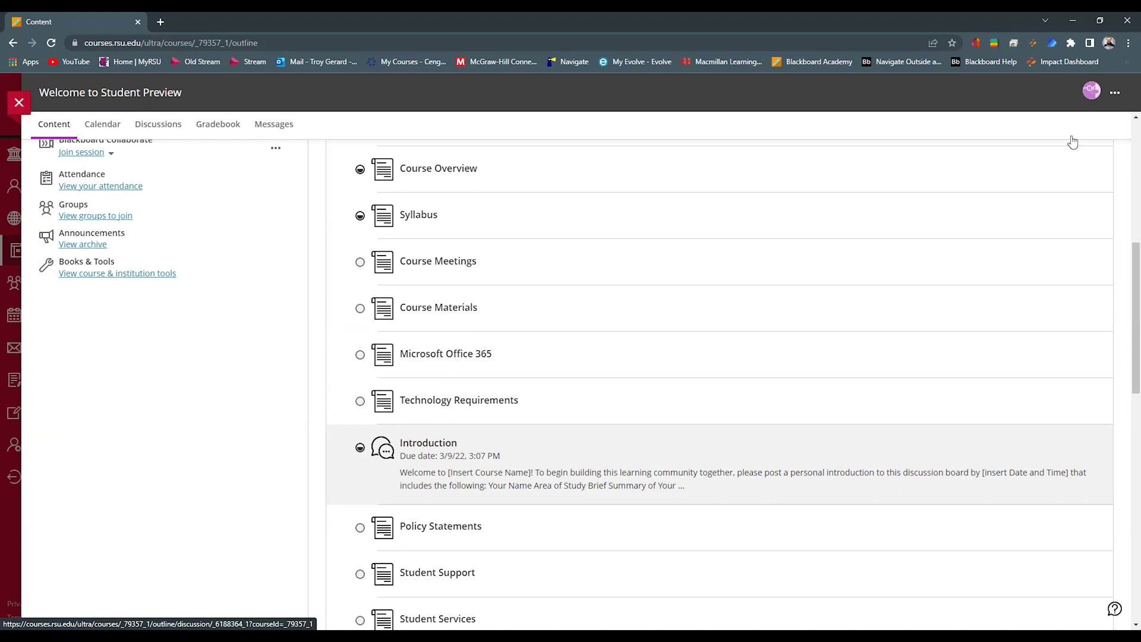
pyautogui.click(1115, 93)
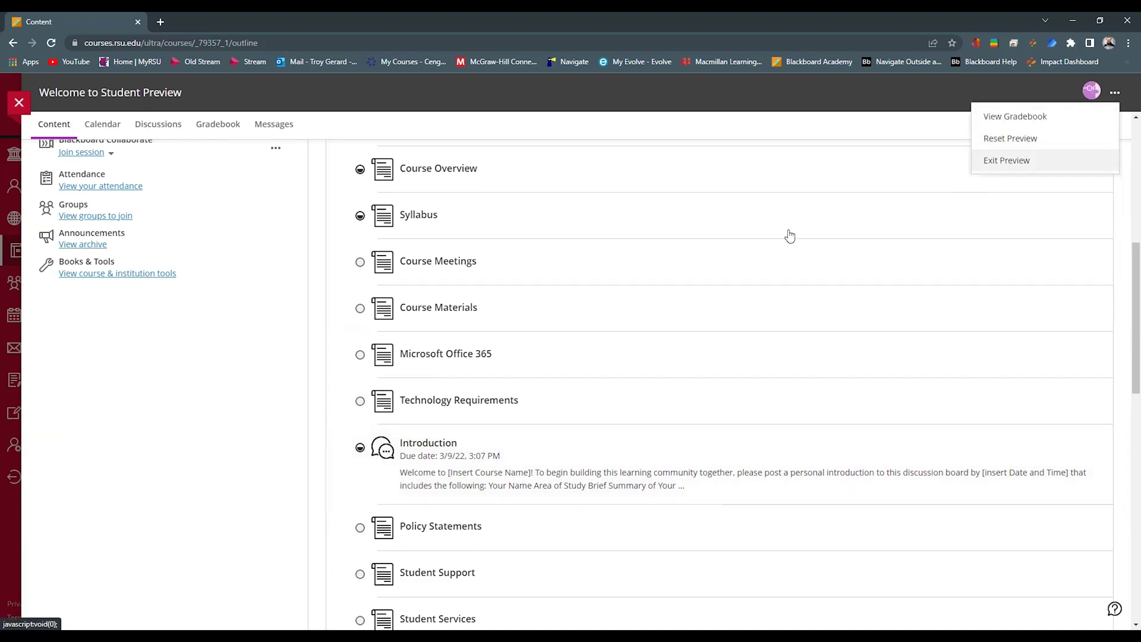
pyautogui.scroll(7, 688, 259)
pyautogui.scroll(1, 724, 244)
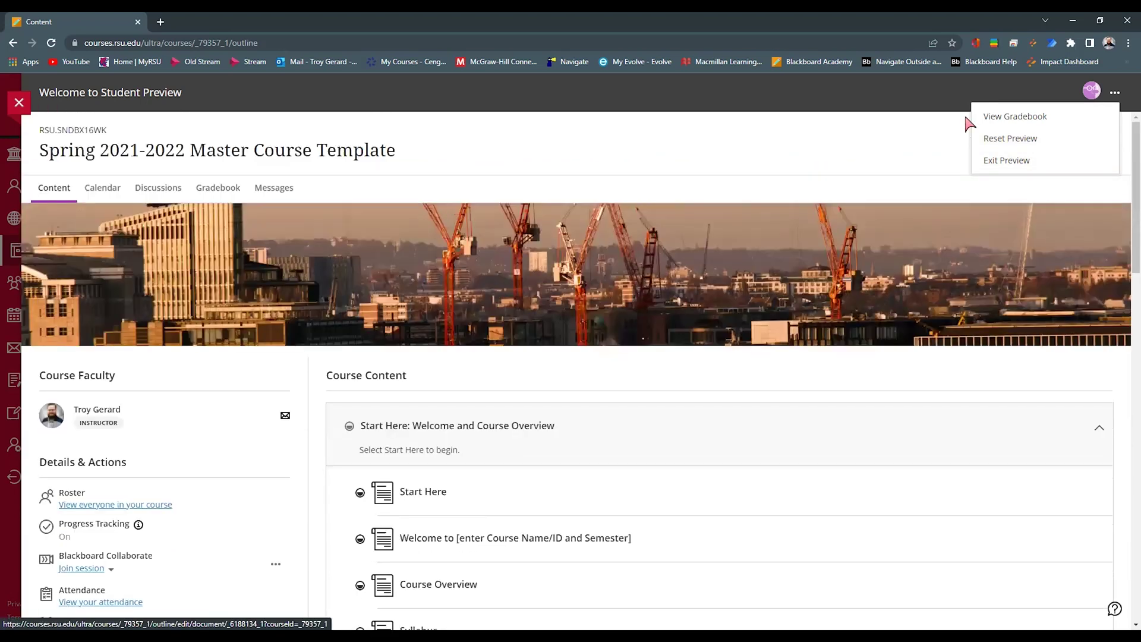
pyautogui.click(909, 140)
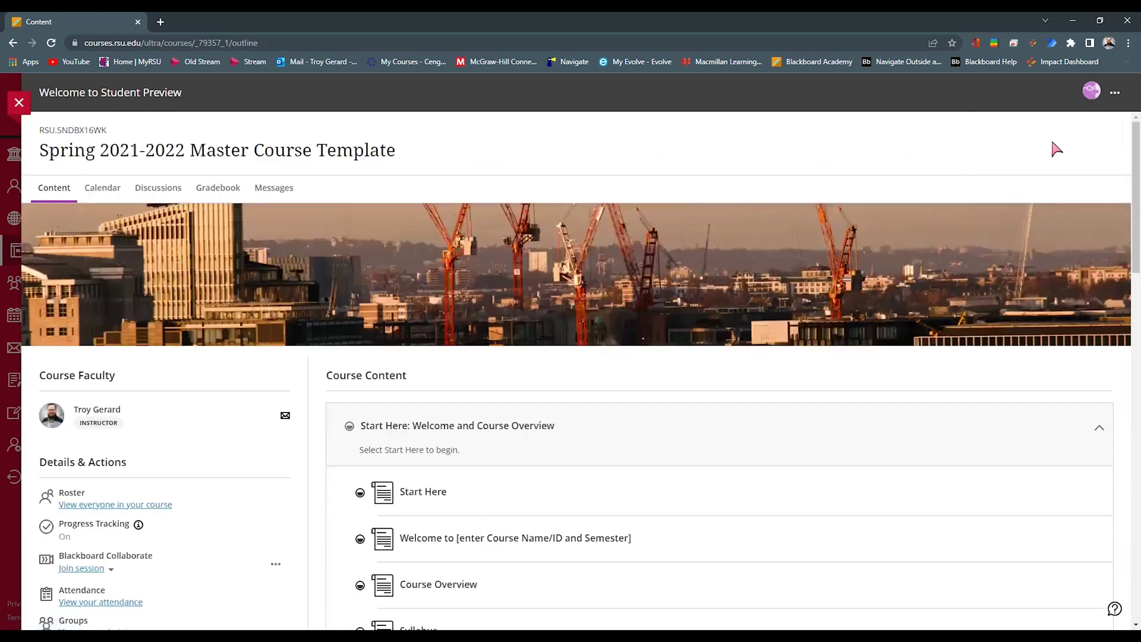
# Exit the Student Preview and return to the instructor view of the course
pyautogui.click(1118, 95)
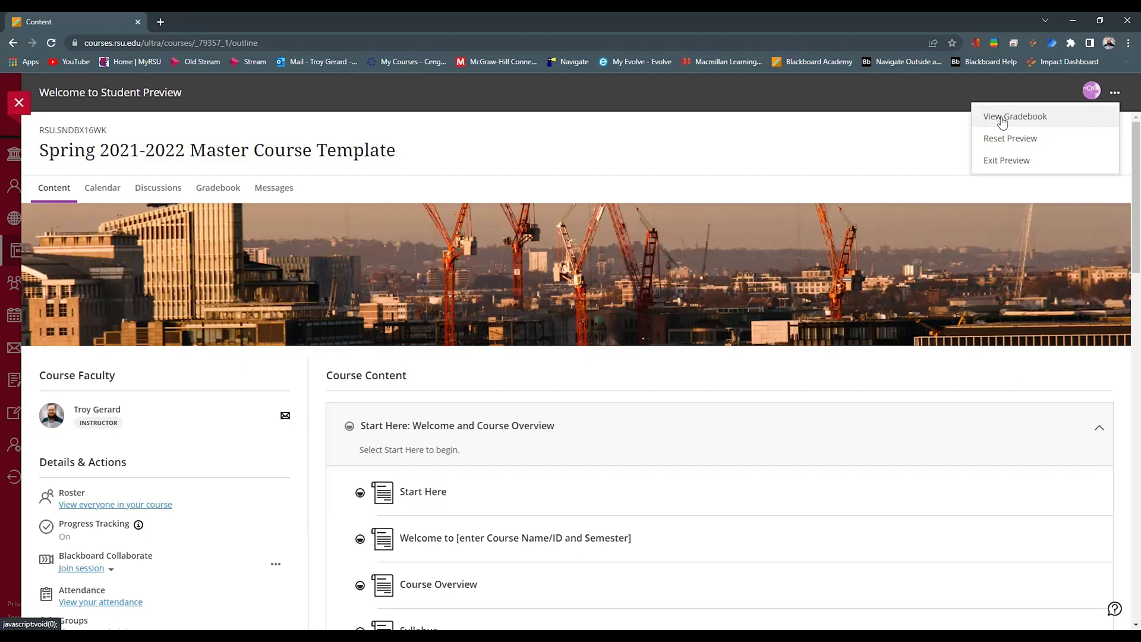
pyautogui.click(1043, 168)
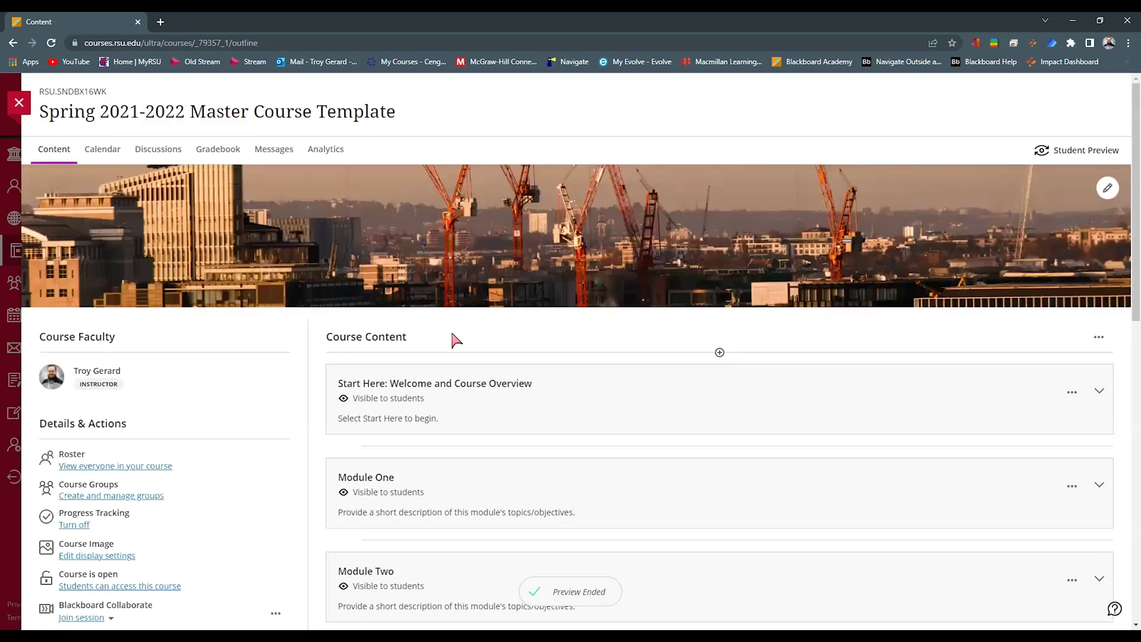
# Open the course Gradebook as instructor and look through the full list of gradable items and their submission status
pyautogui.click(217, 150)
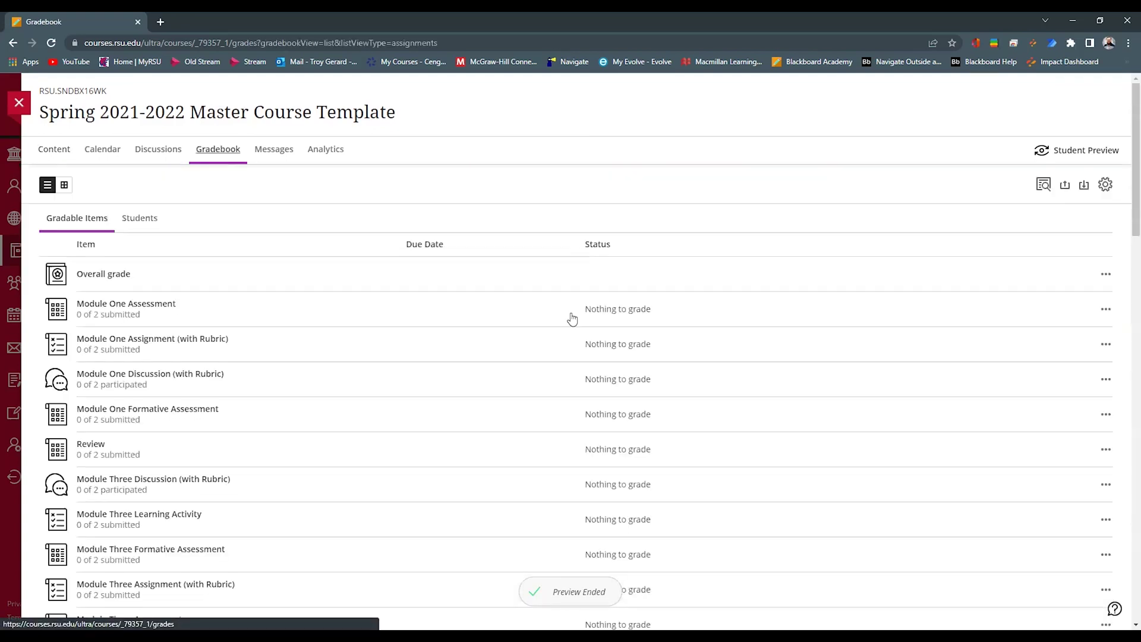
pyautogui.scroll(-18, 571, 319)
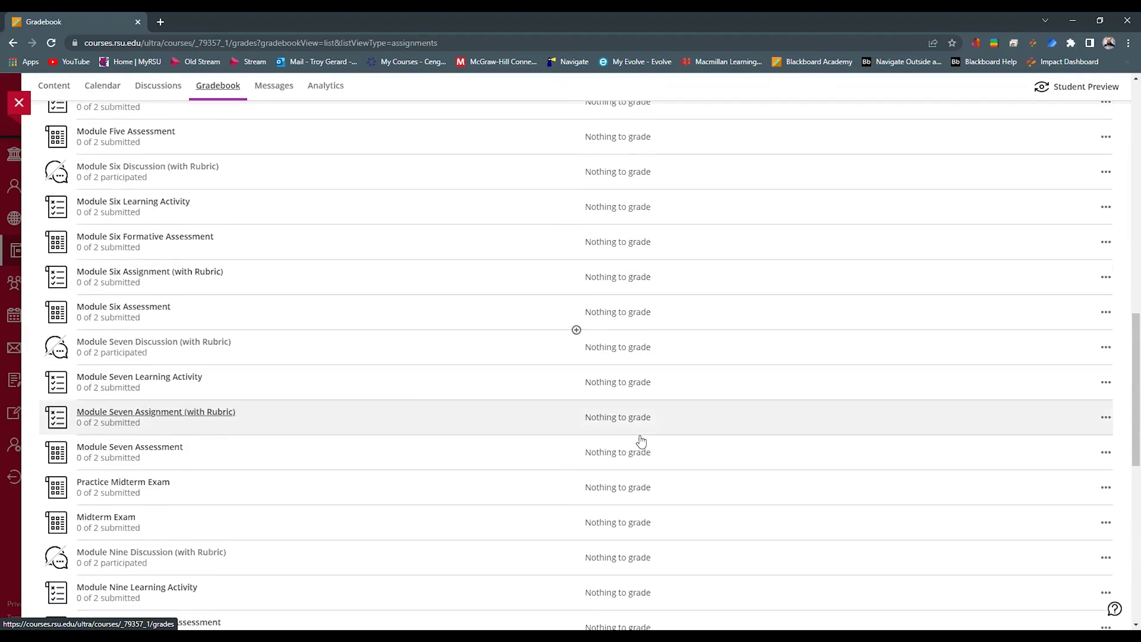
pyautogui.scroll(-4, 641, 461)
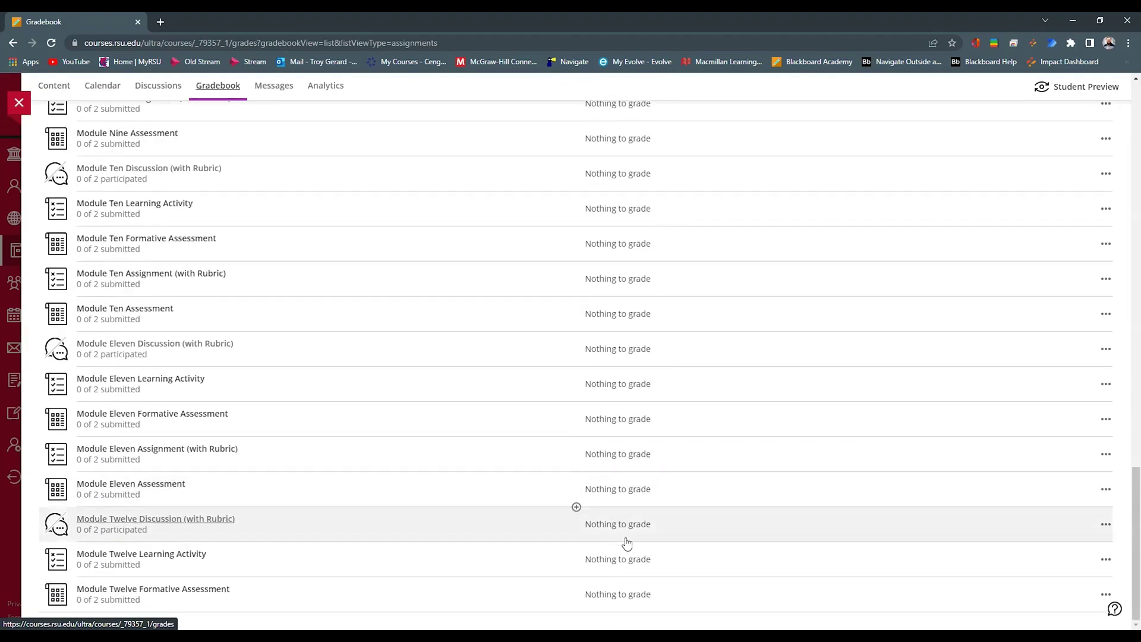
pyautogui.scroll(18, 624, 524)
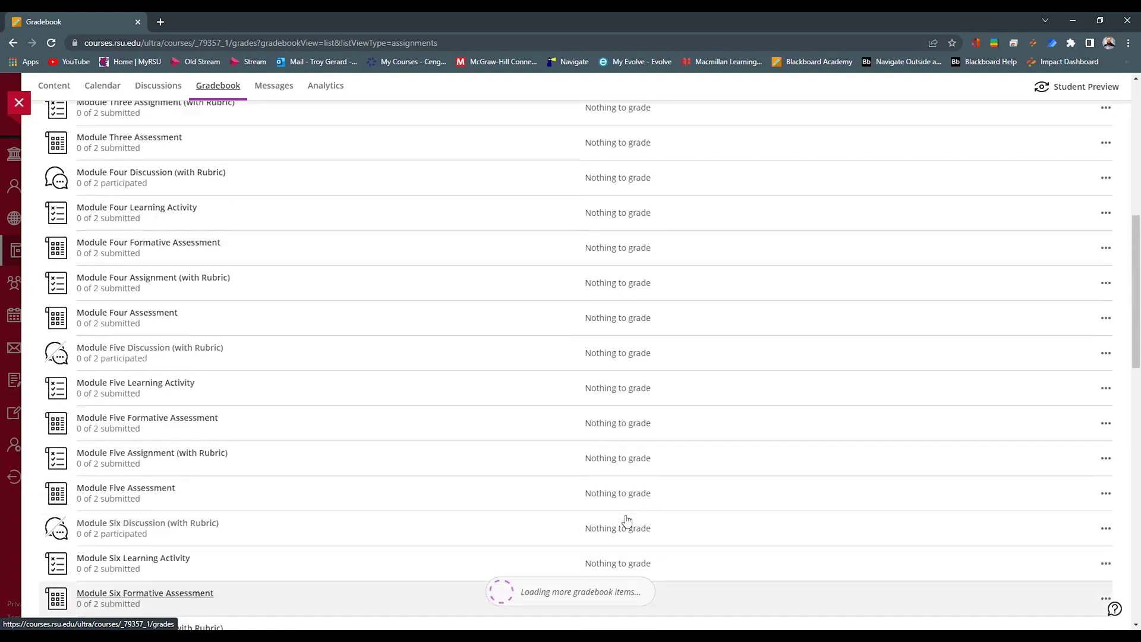
pyautogui.scroll(5, 624, 496)
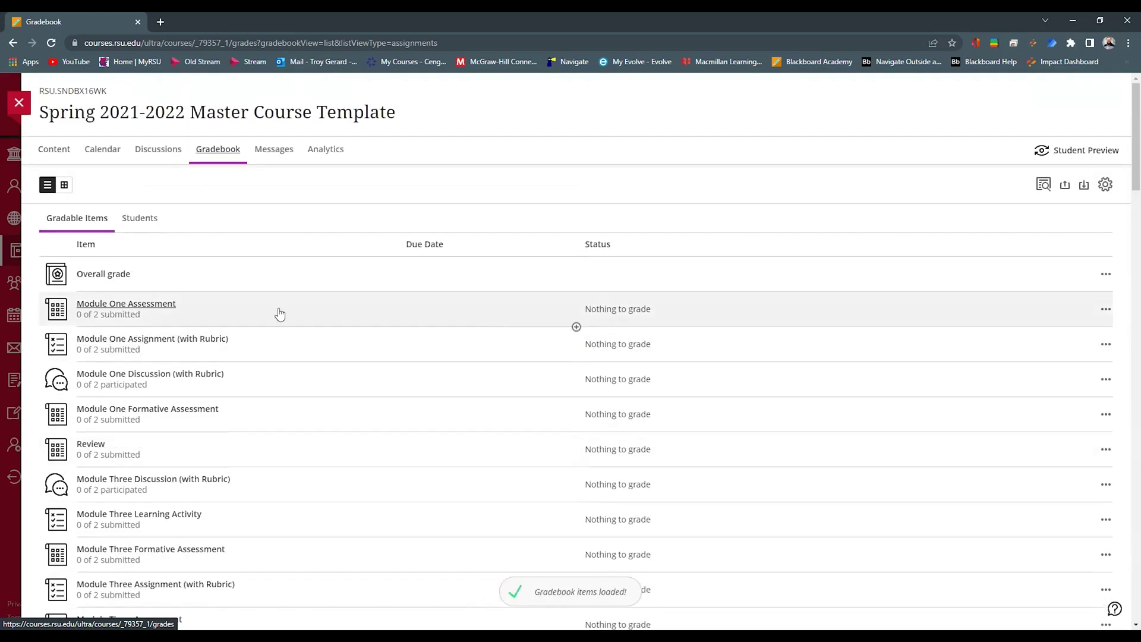
# Open the Introduction discussion from the course Discussions page to view it as instructor
pyautogui.click(158, 149)
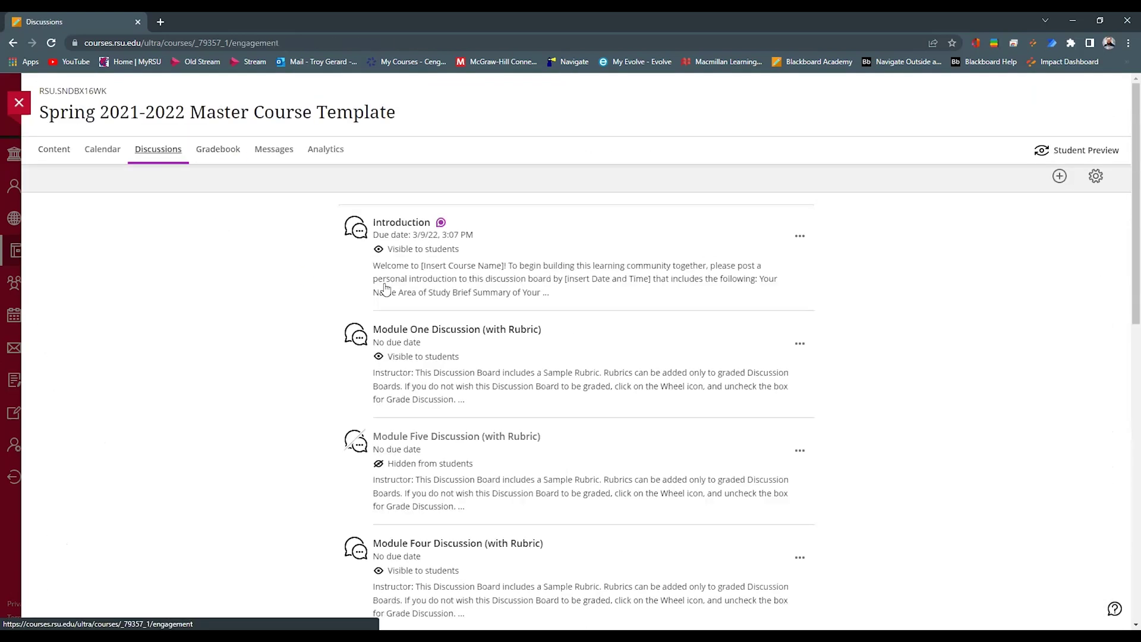
pyautogui.click(412, 226)
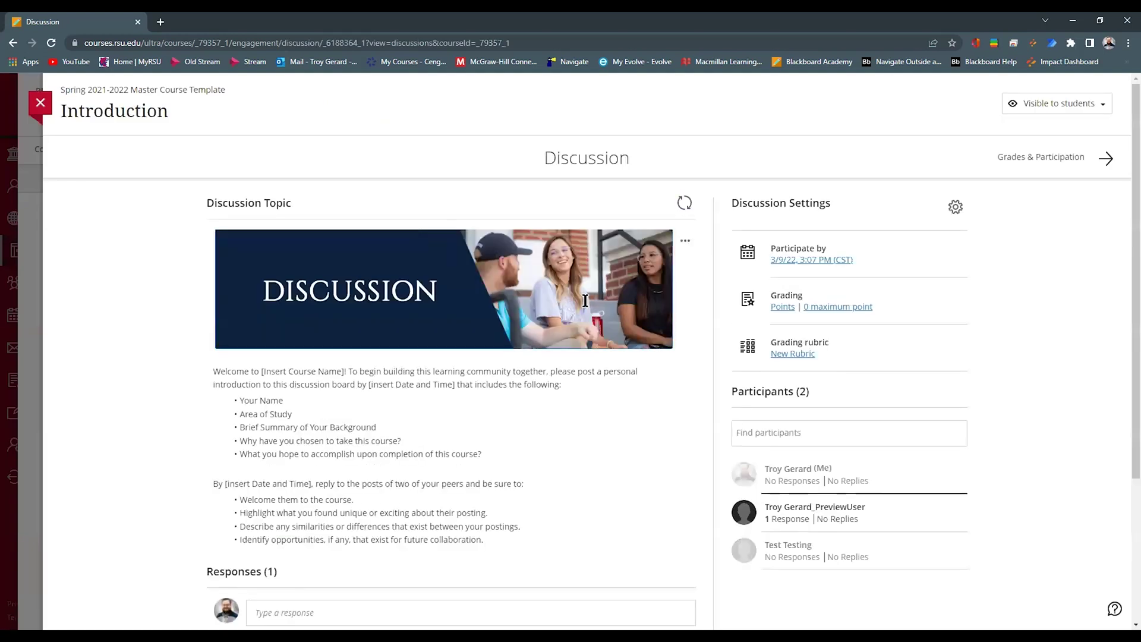
# Review the preview user's response in the Introduction discussion and close the discussion
pyautogui.scroll(-3, 586, 301)
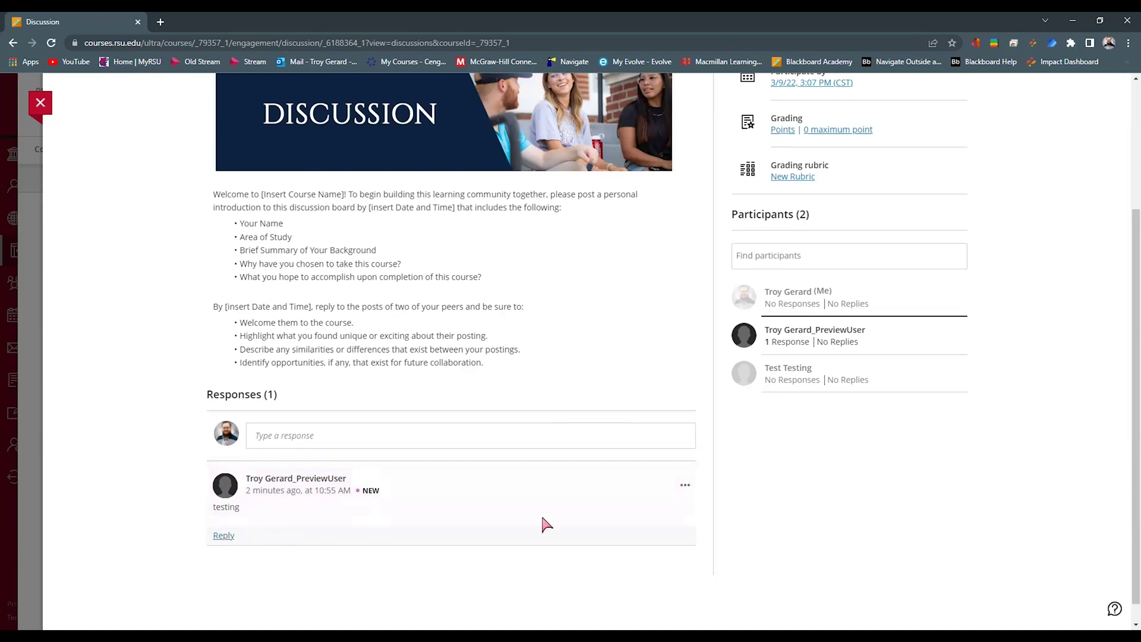
pyautogui.moveTo(351, 484); pyautogui.dragTo(244, 483)
pyautogui.click(393, 491)
pyautogui.scroll(3, 419, 493)
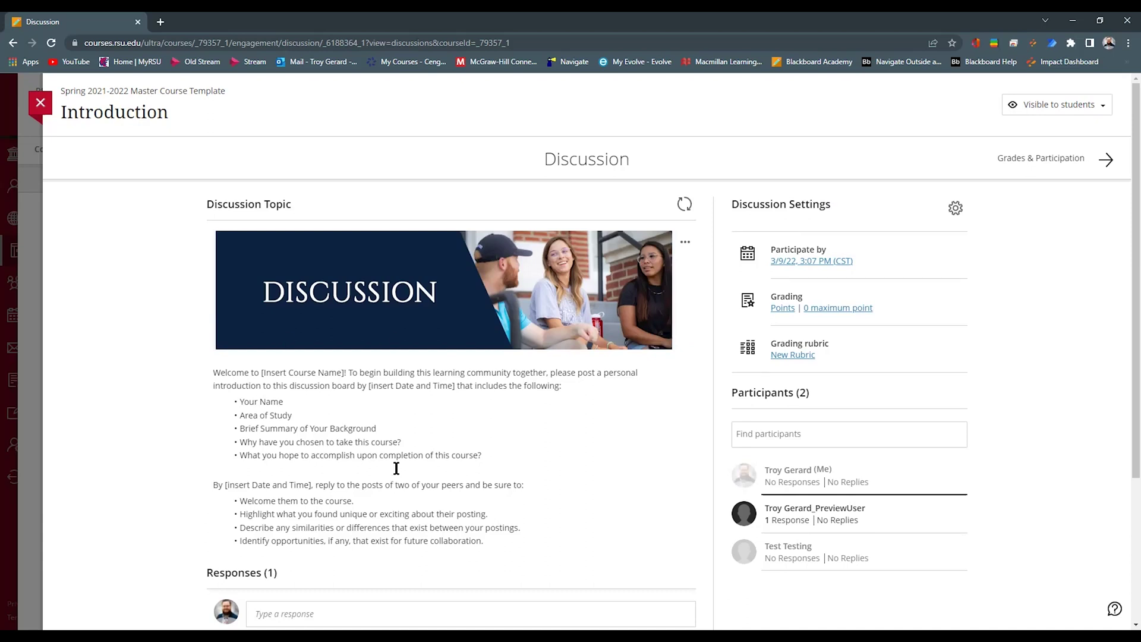
pyautogui.click(40, 105)
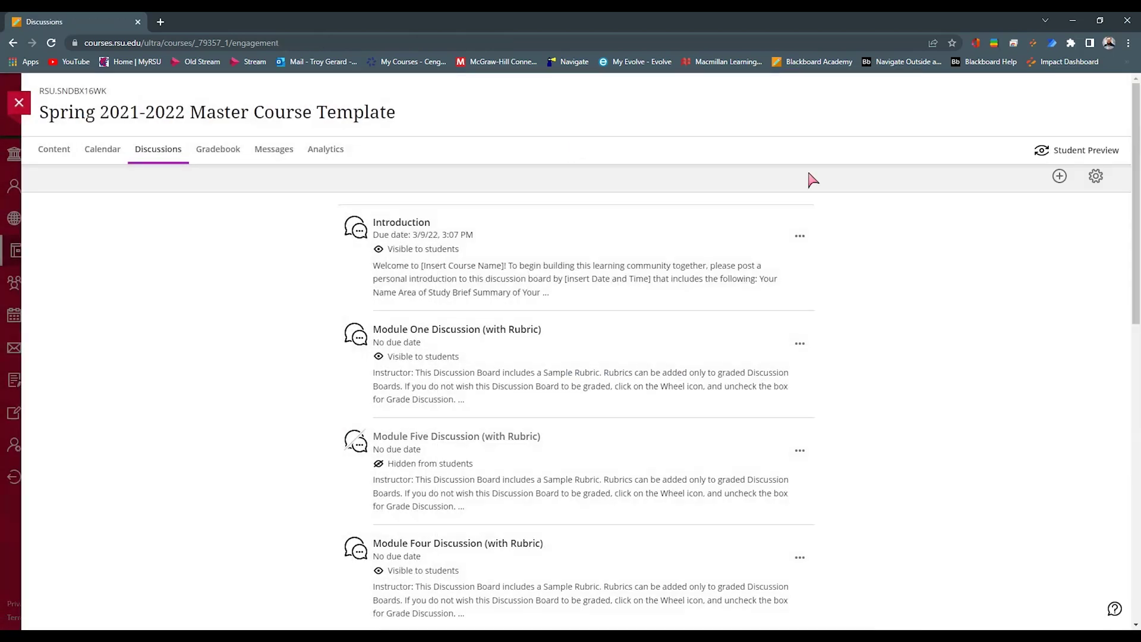
# Start Student Preview again and reset it to remove all course activity made in the preview
pyautogui.click(1070, 151)
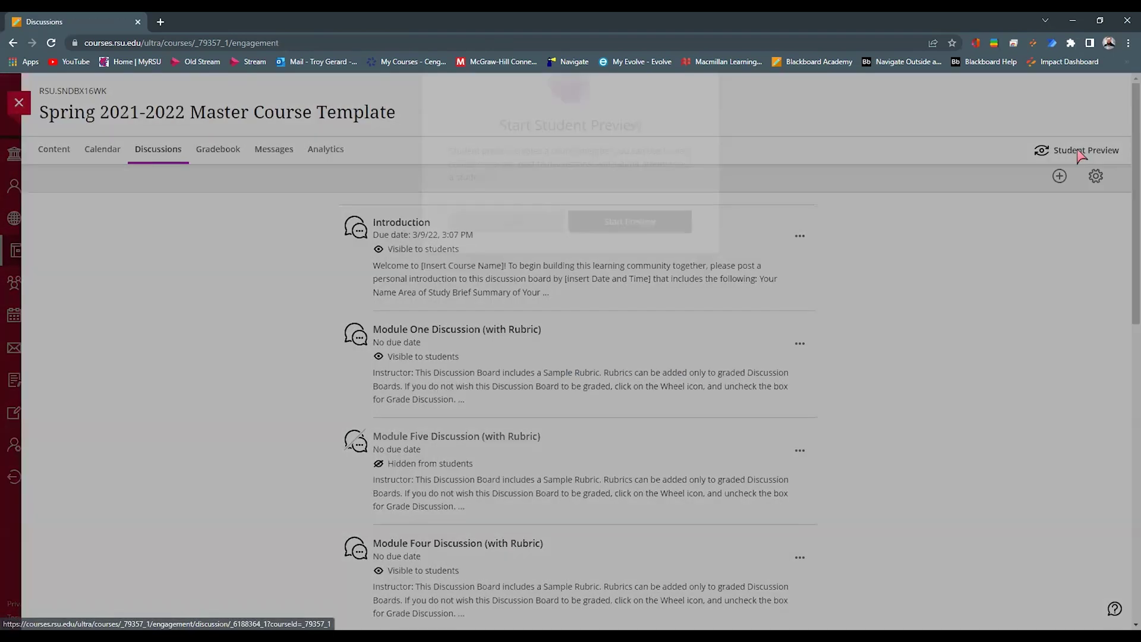
pyautogui.click(638, 274)
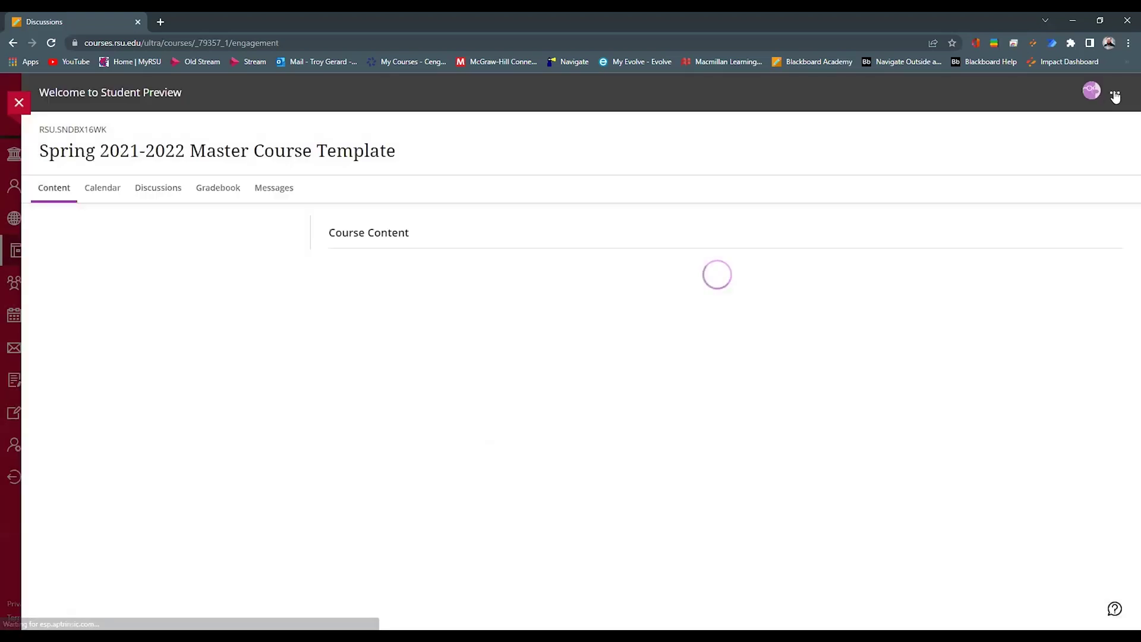
pyautogui.click(1115, 95)
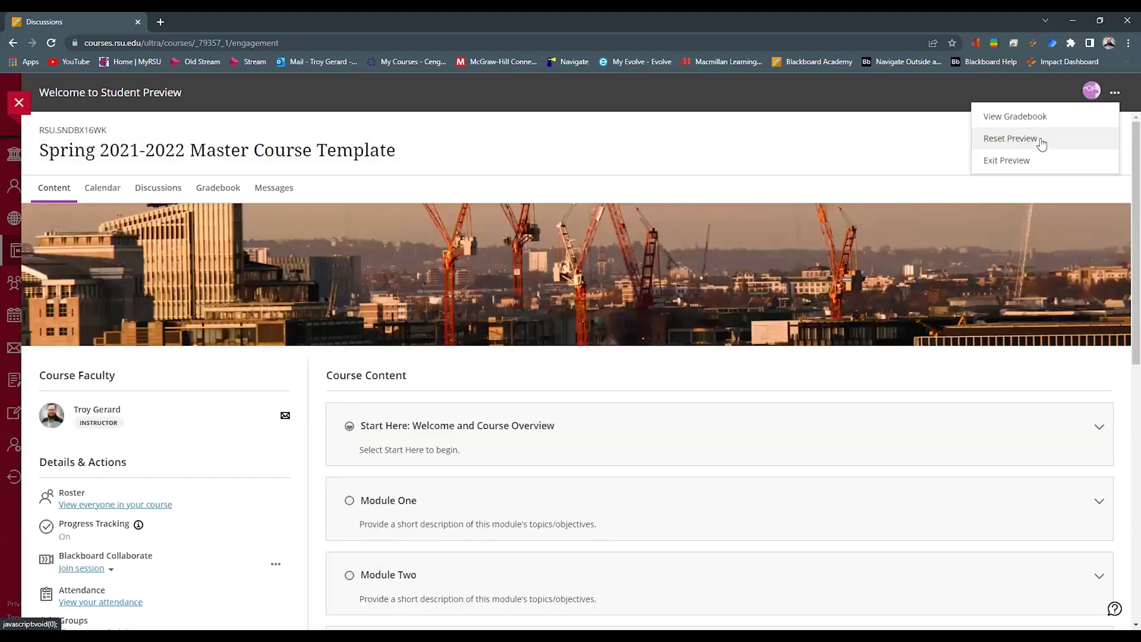
pyautogui.click(1042, 140)
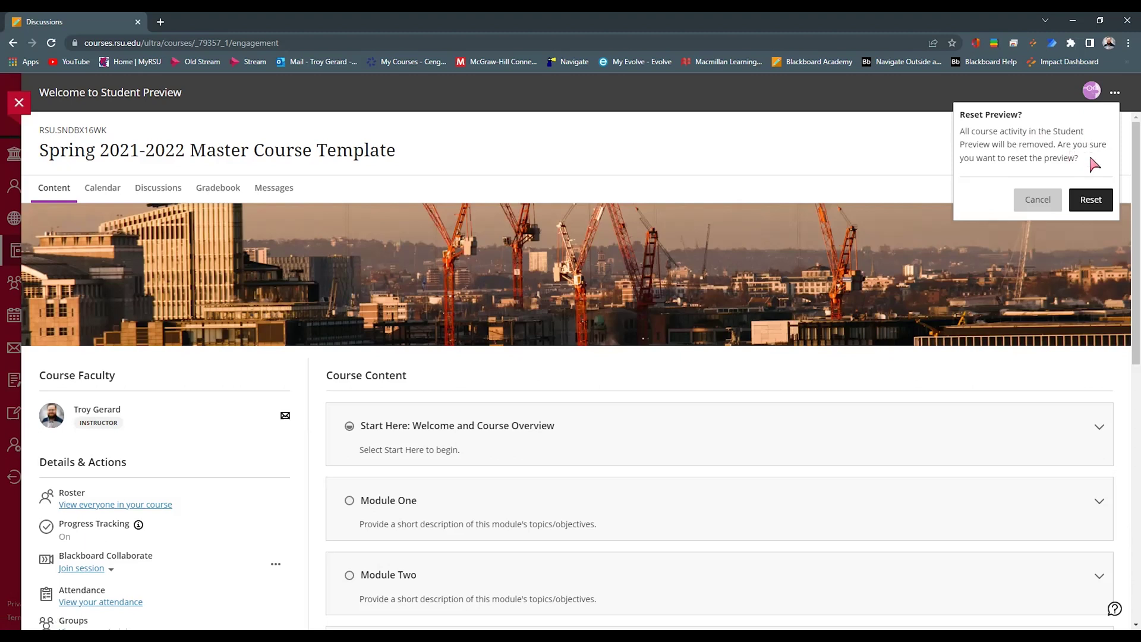
pyautogui.click(1091, 200)
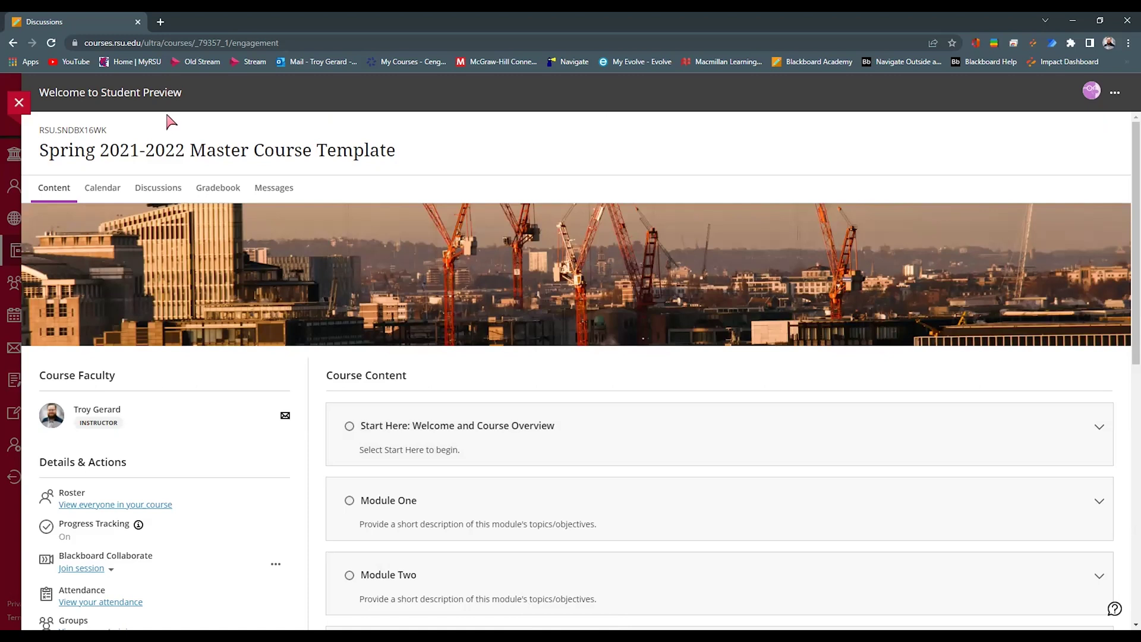
# Exit the Student Preview and reopen the Introduction discussion as instructor from the Start Here module in the course content
pyautogui.click(1116, 94)
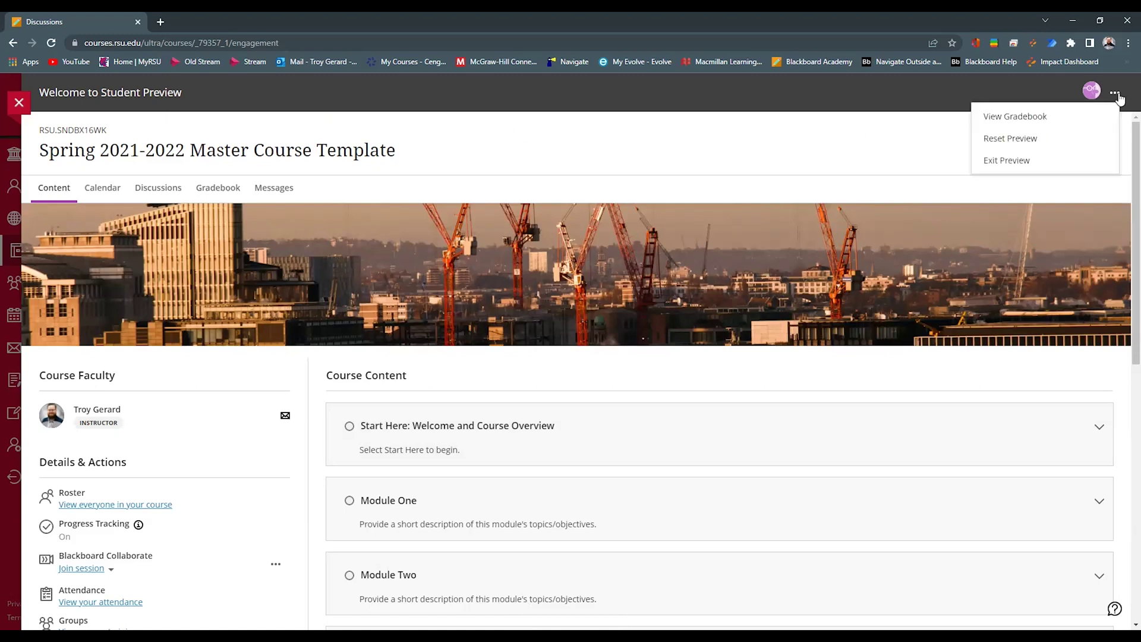
pyautogui.click(1033, 166)
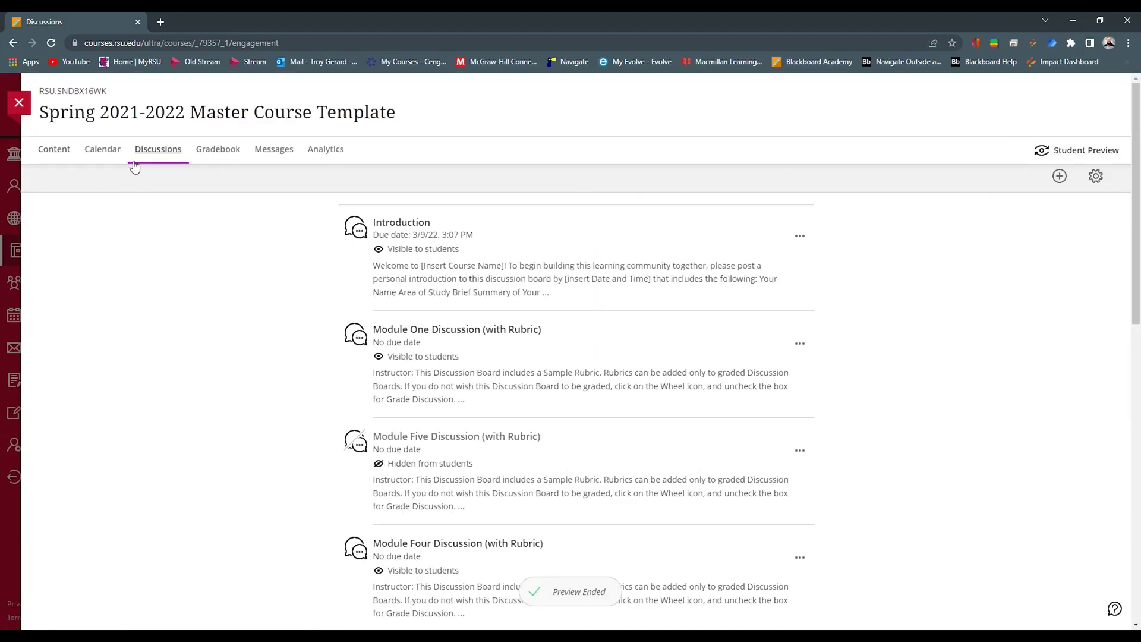
pyautogui.click(62, 158)
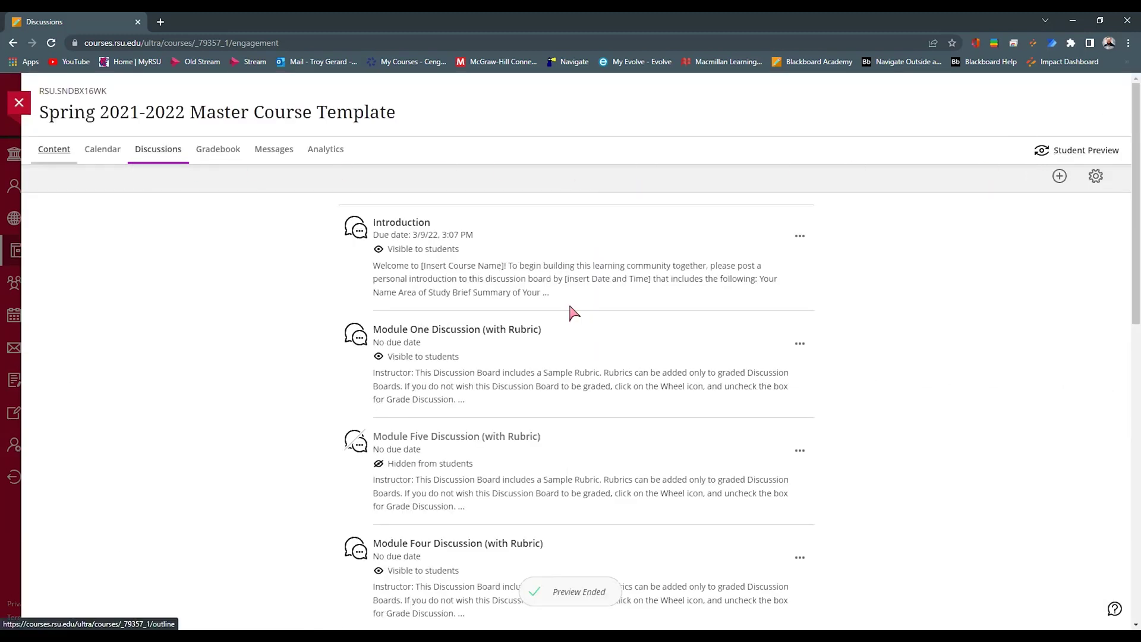
pyautogui.scroll(-2, 571, 309)
pyautogui.scroll(-1, 566, 295)
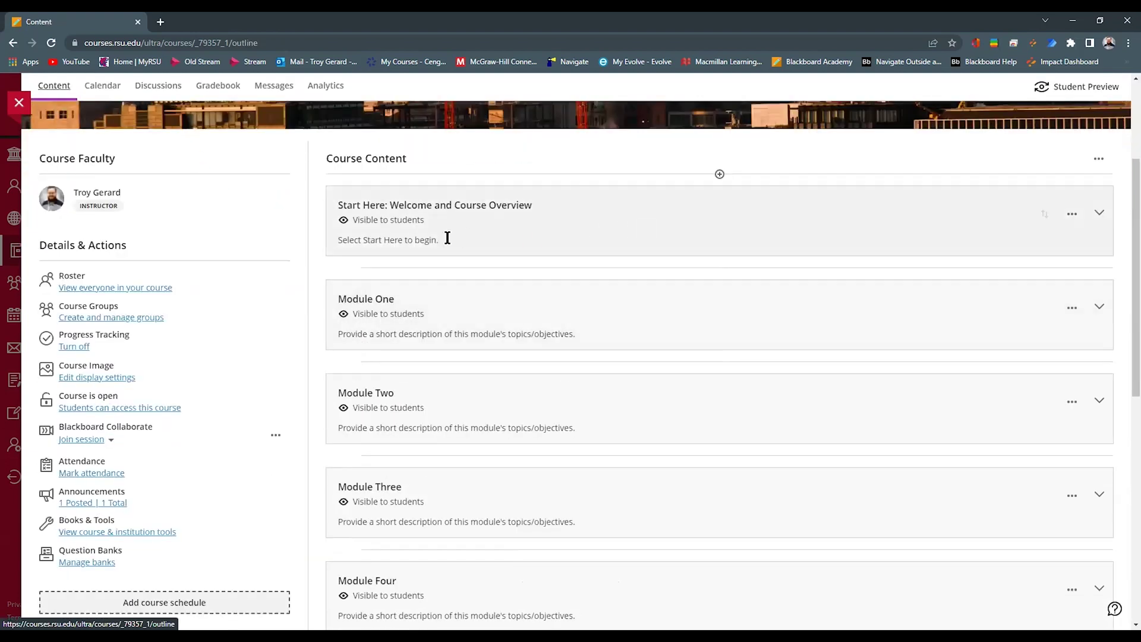
pyautogui.click(588, 238)
pyautogui.scroll(-6, 581, 286)
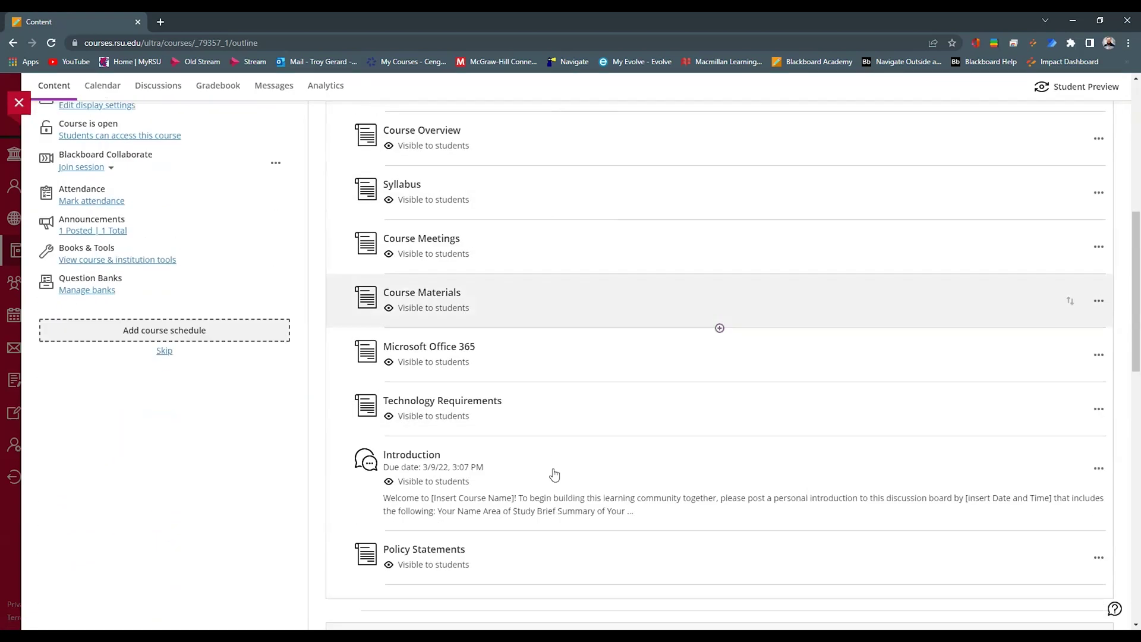
pyautogui.click(565, 441)
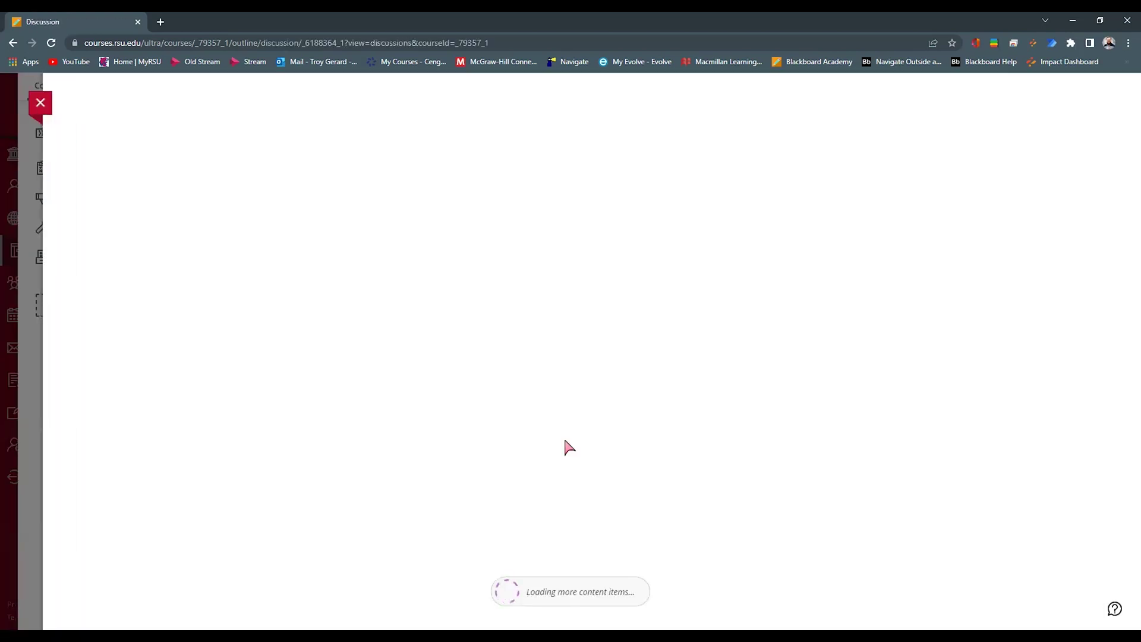
# Delete the anonymous "testing" response from the Introduction discussion, together with all replies to it
pyautogui.scroll(-3, 397, 446)
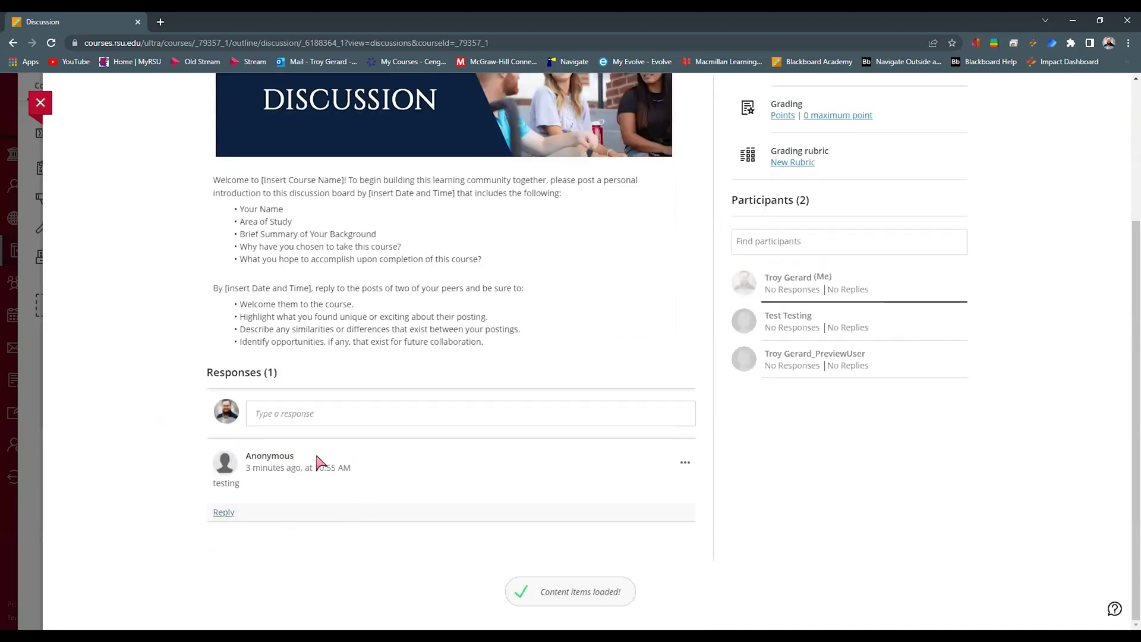
pyautogui.click(678, 464)
pyautogui.click(580, 507)
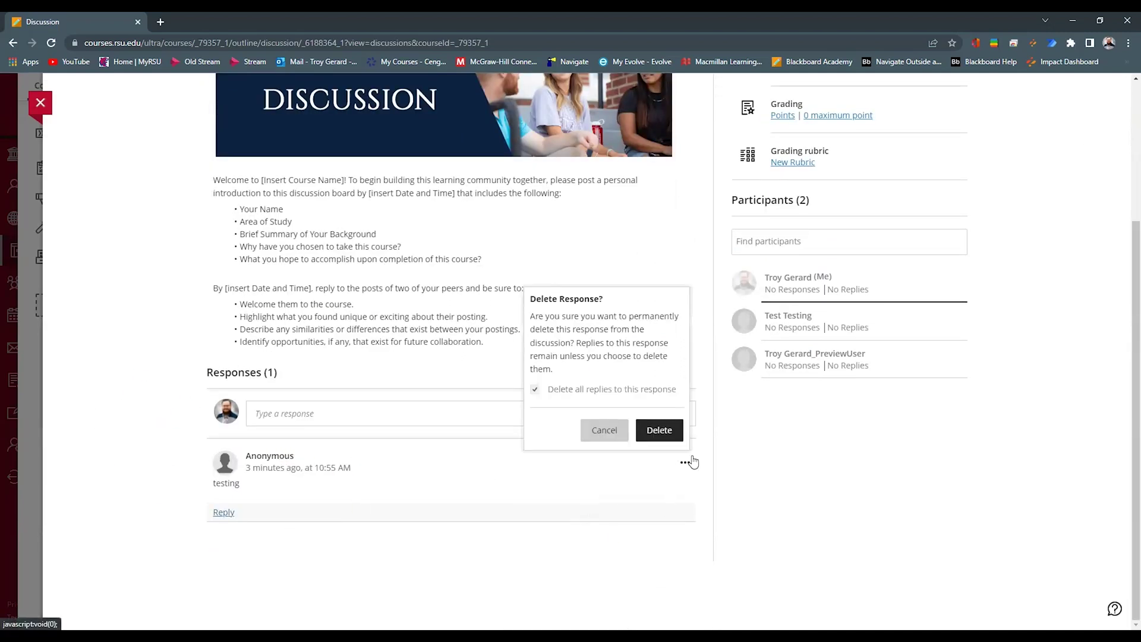
pyautogui.click(659, 430)
# Check the Introduction discussion's Grades & Participation page, close the discussion and collapse the Start Here module
pyautogui.scroll(3, 904, 421)
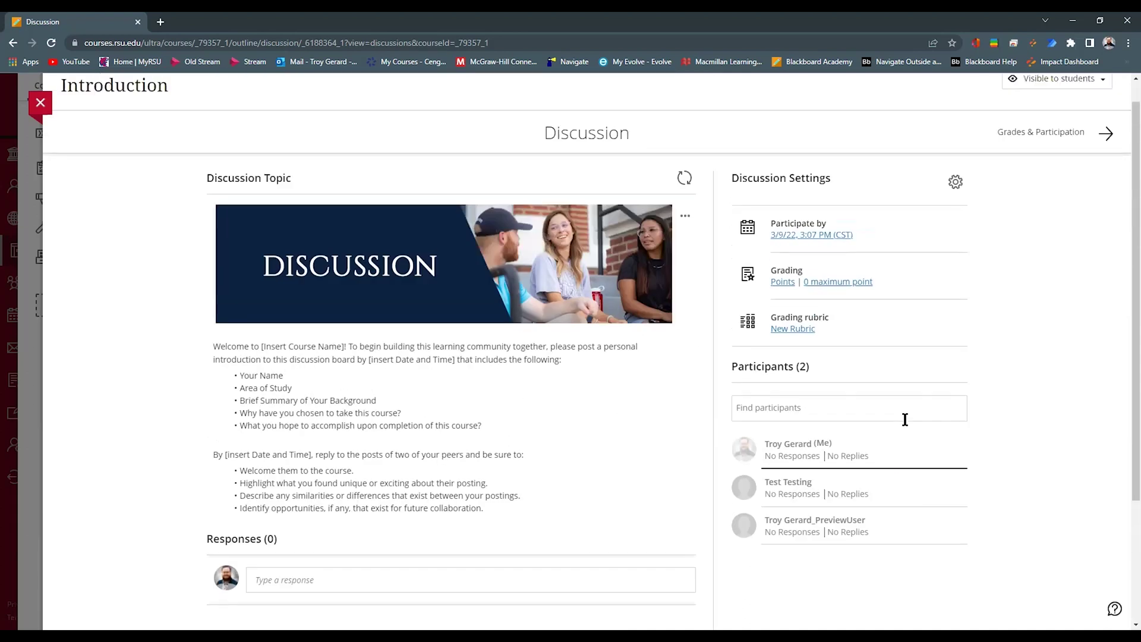
pyautogui.scroll(1, 1027, 255)
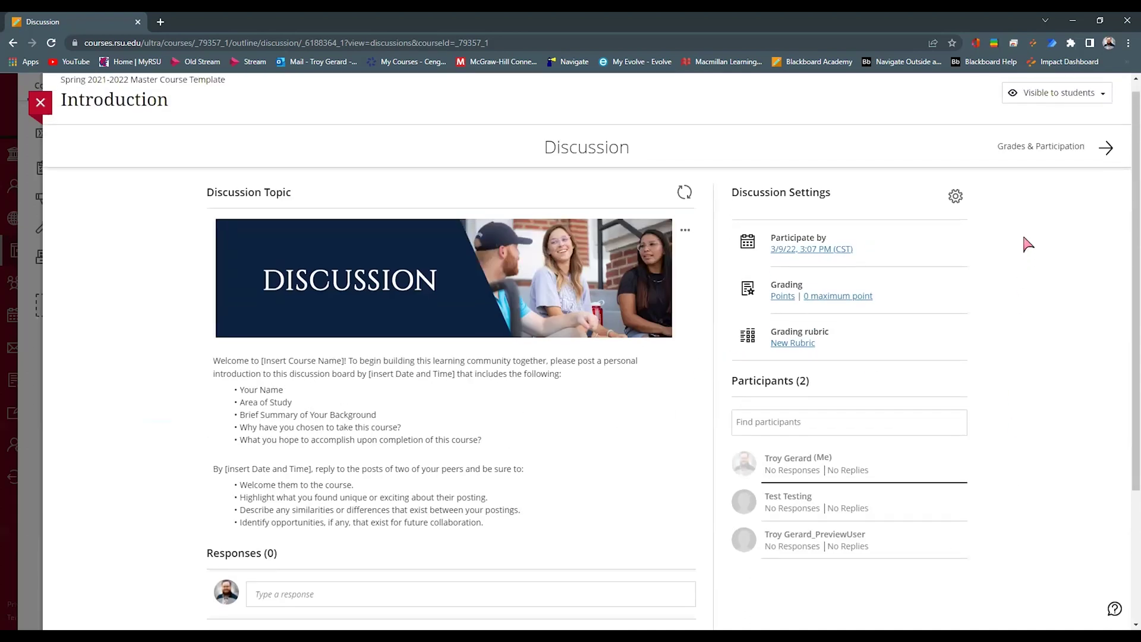
pyautogui.click(1021, 167)
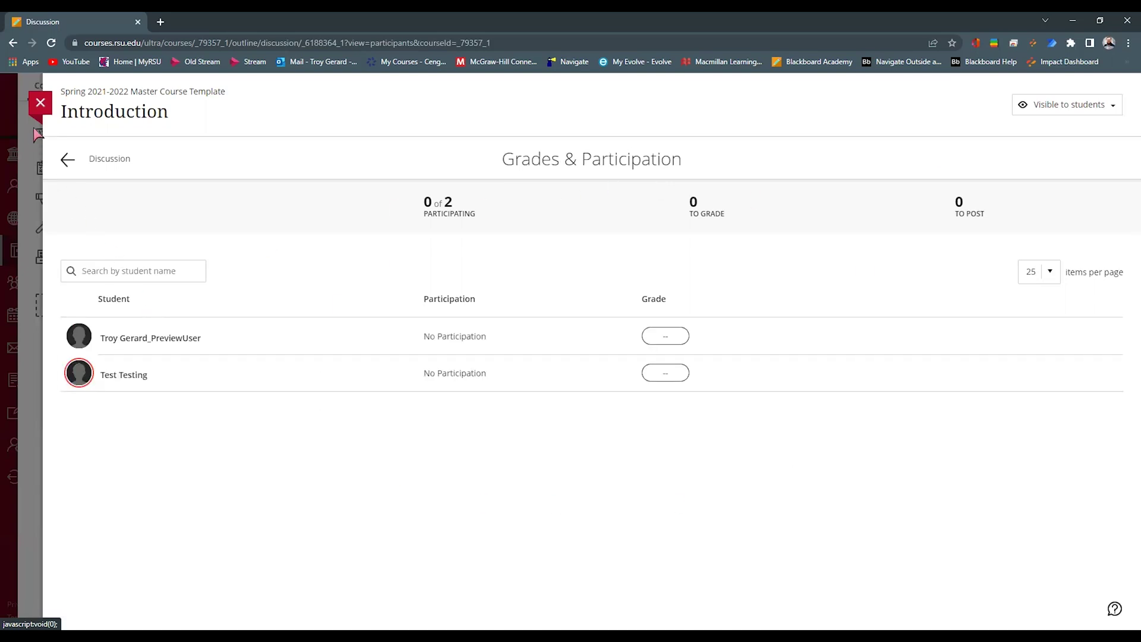
pyautogui.click(41, 110)
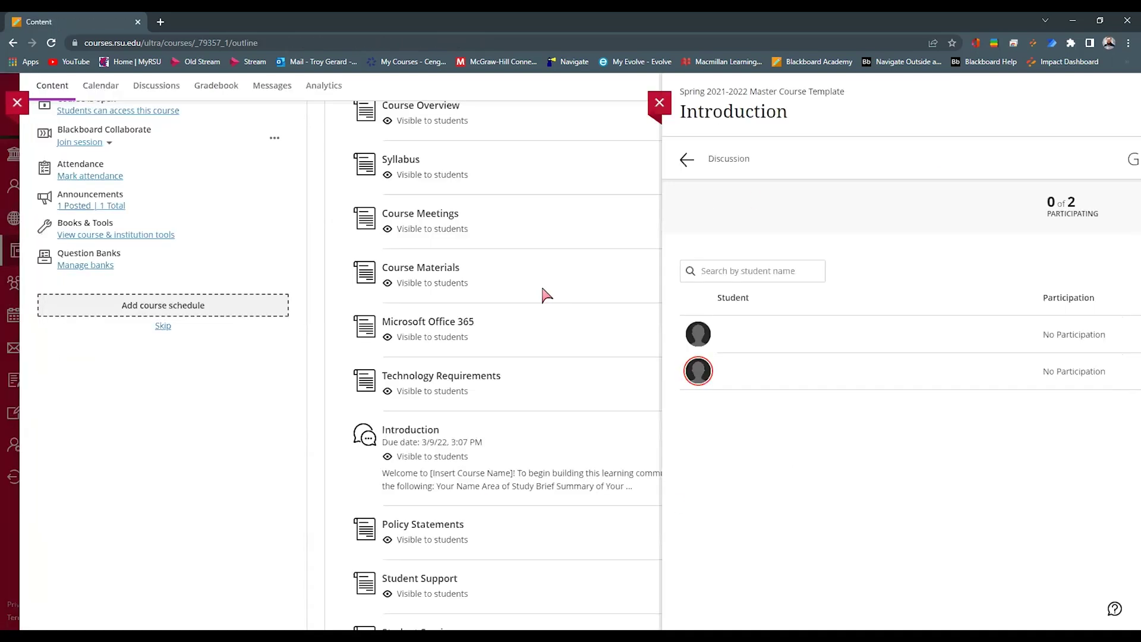
pyautogui.scroll(3, 631, 412)
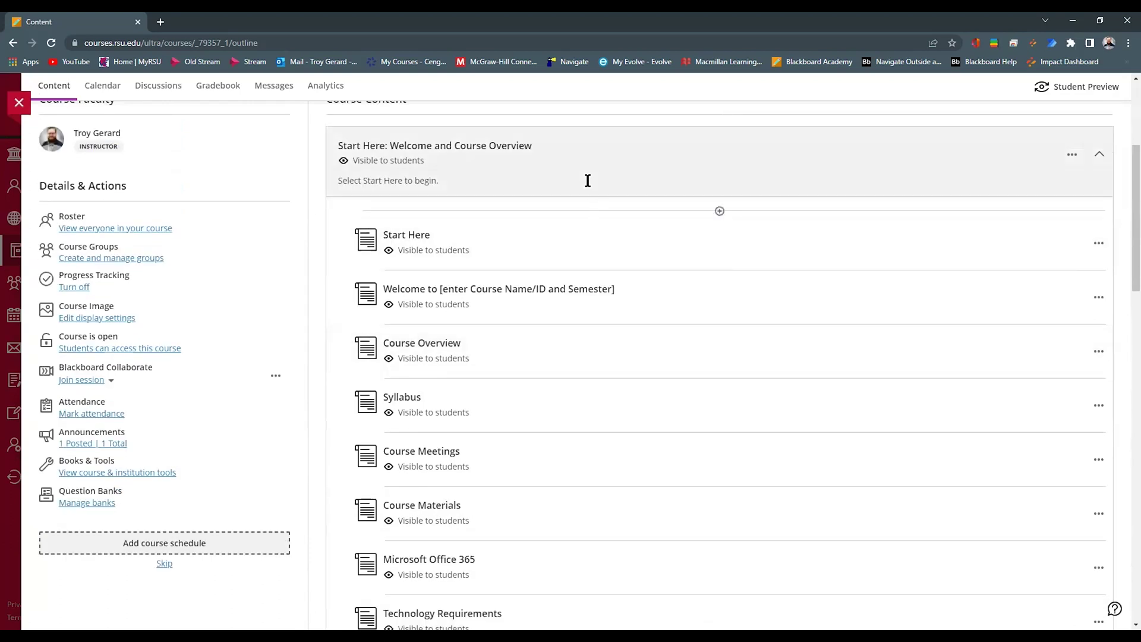
pyautogui.click(587, 180)
pyautogui.scroll(4, 587, 181)
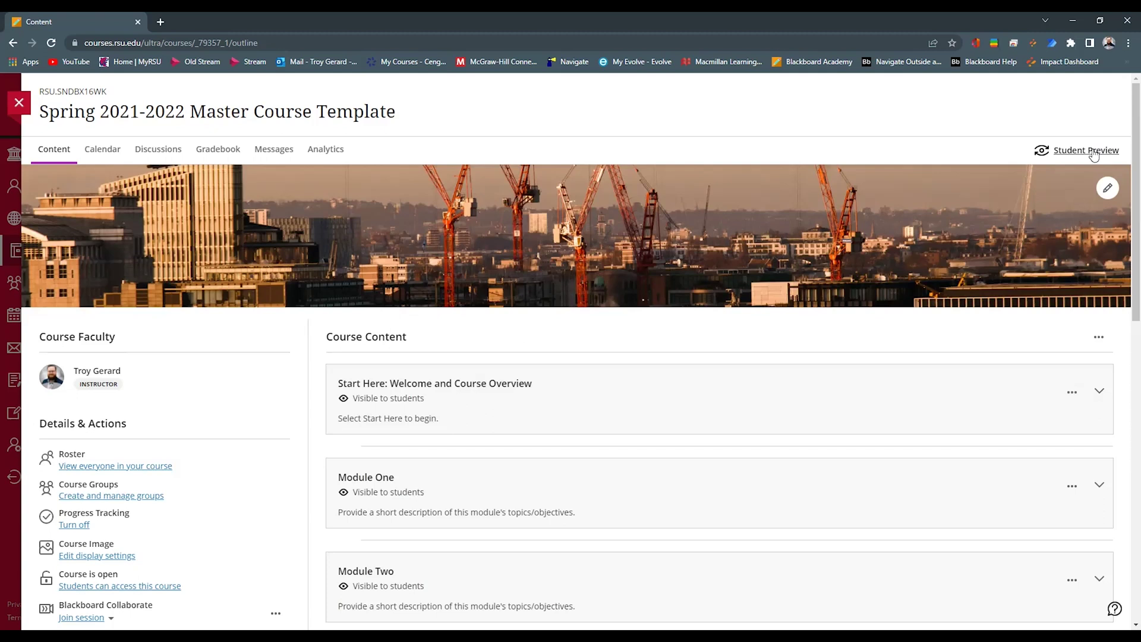
# Look for the preview user in the course Roster and in the Gradebook's list of students
pyautogui.click(89, 470)
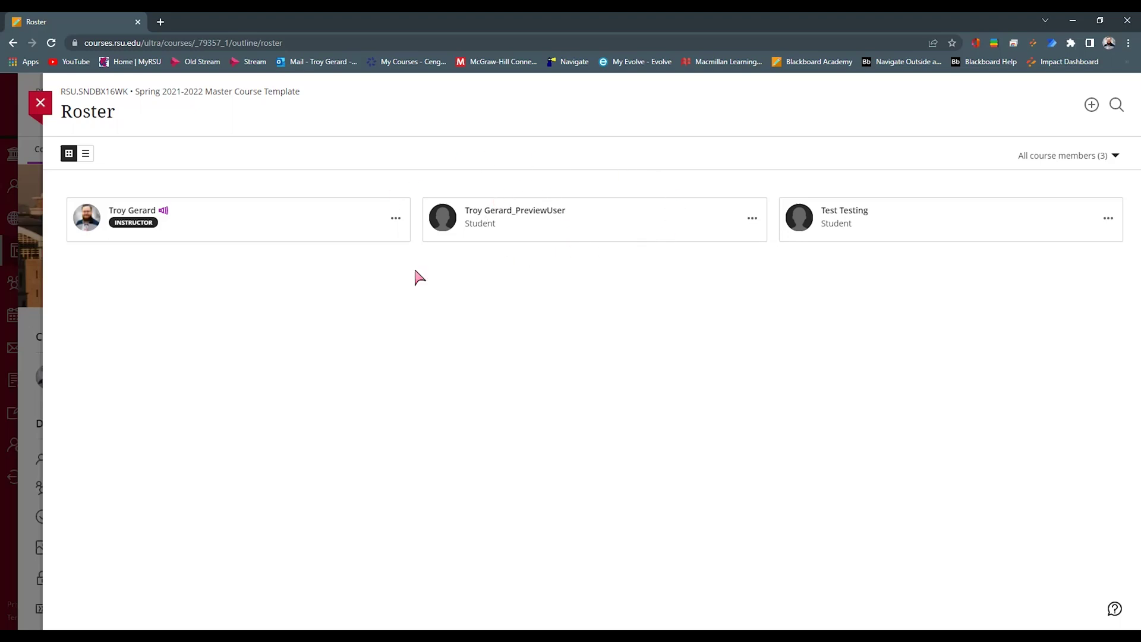
pyautogui.click(41, 103)
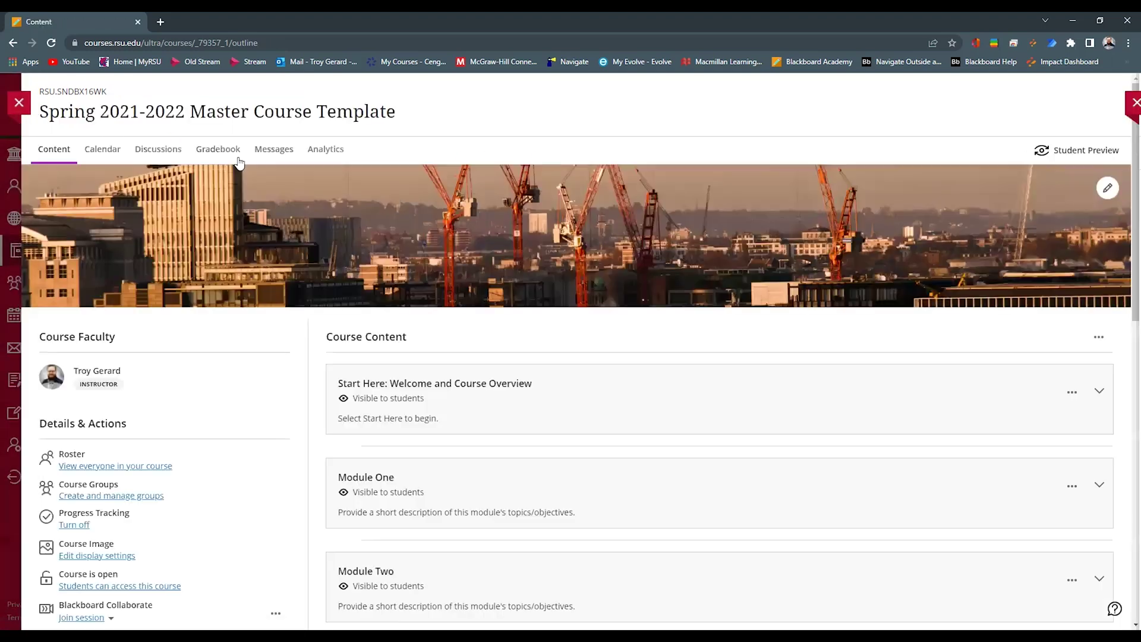
pyautogui.click(231, 154)
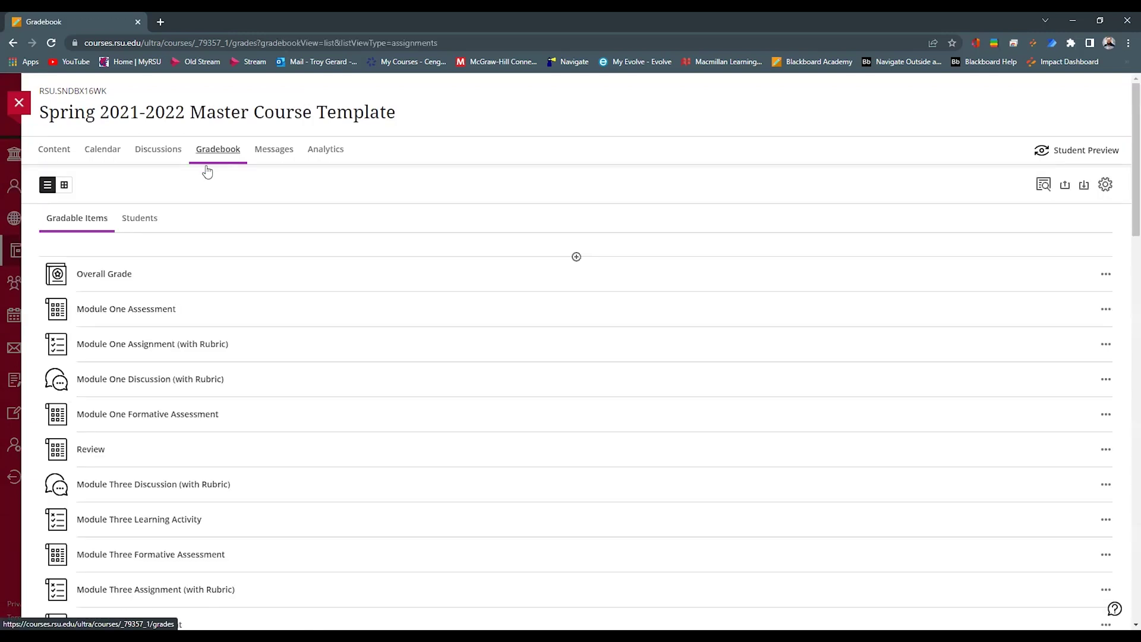
pyautogui.click(145, 228)
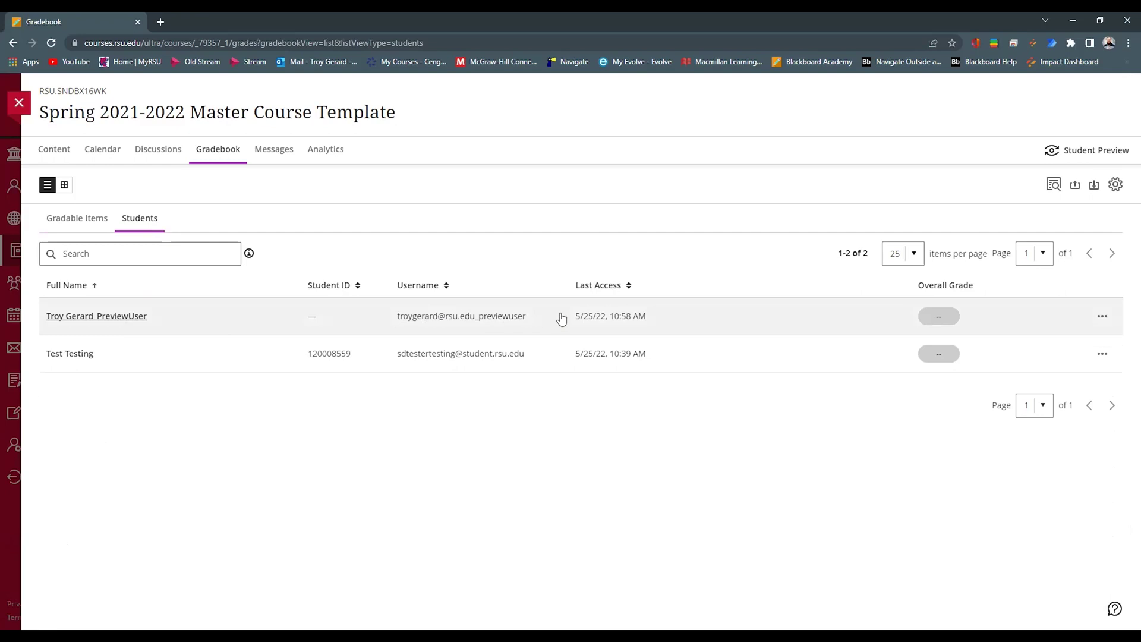